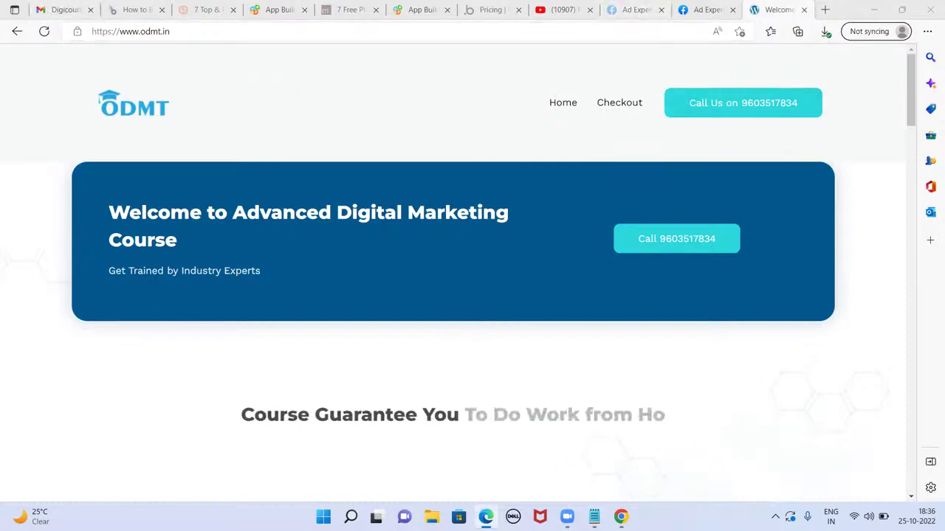
- Bring up the notes, highlight the Karachi bakery and MATRIMONY lines, then maximize the window
click(594, 516)
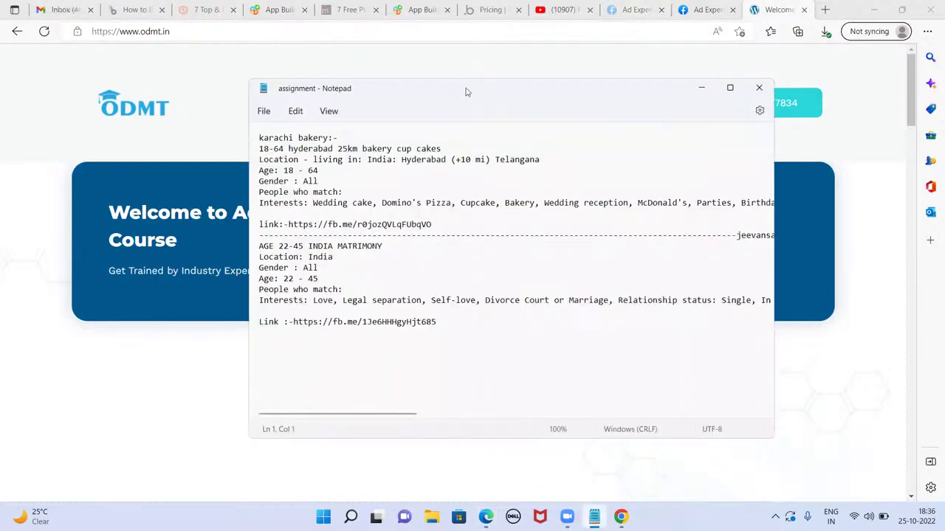
drag(452, 91, 363, 75)
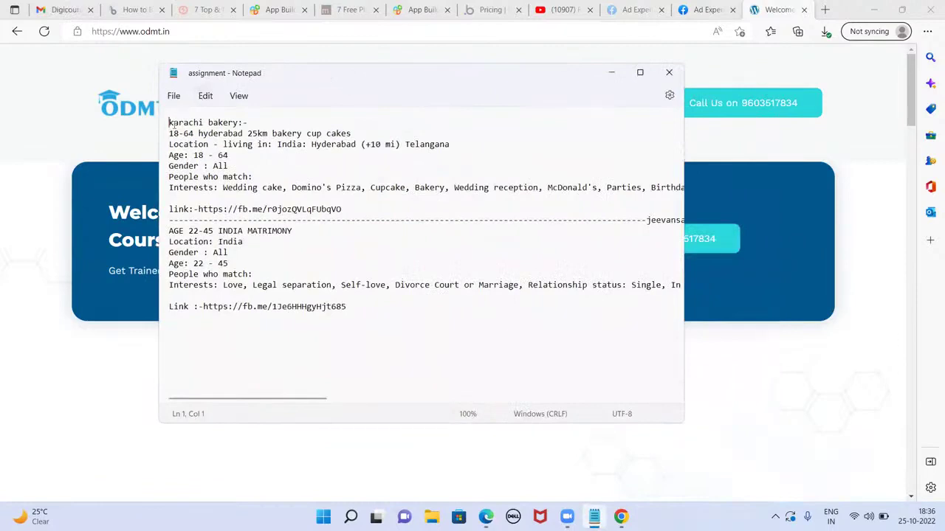
drag(170, 122, 245, 124)
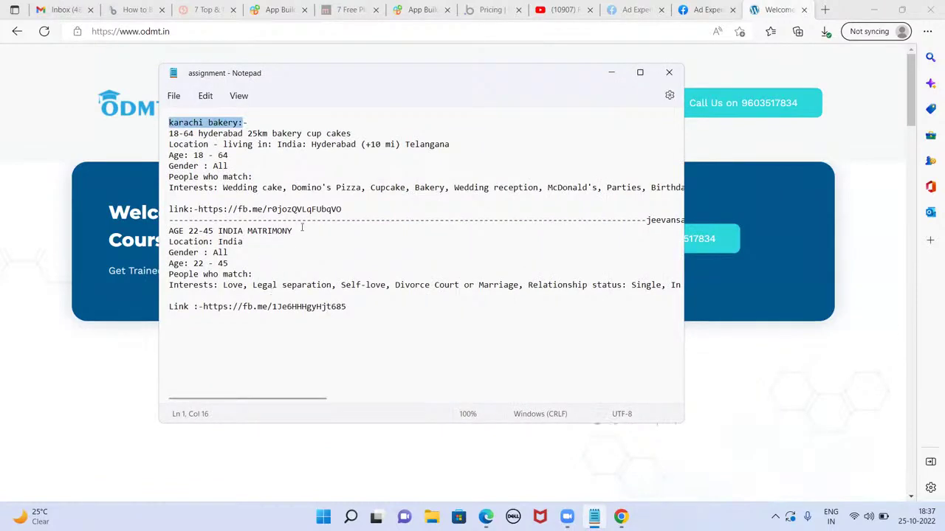
drag(293, 231, 244, 231)
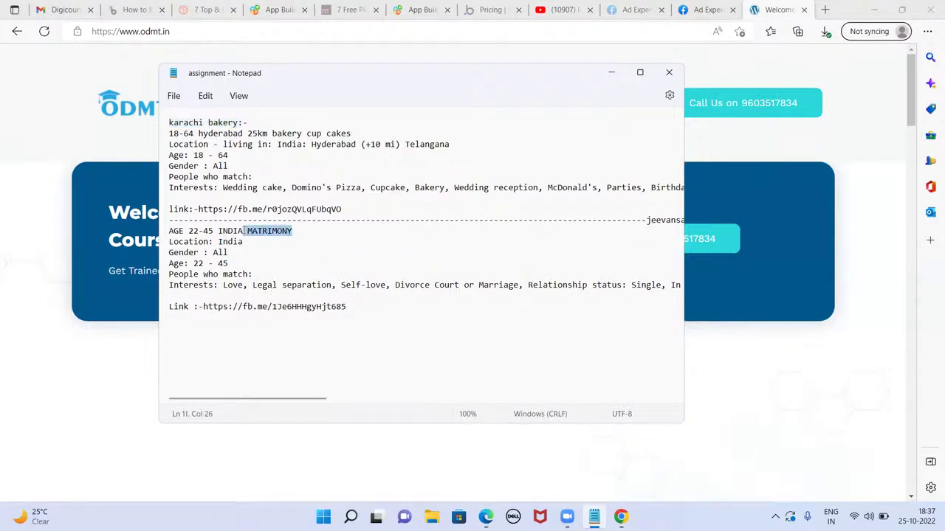
click(283, 263)
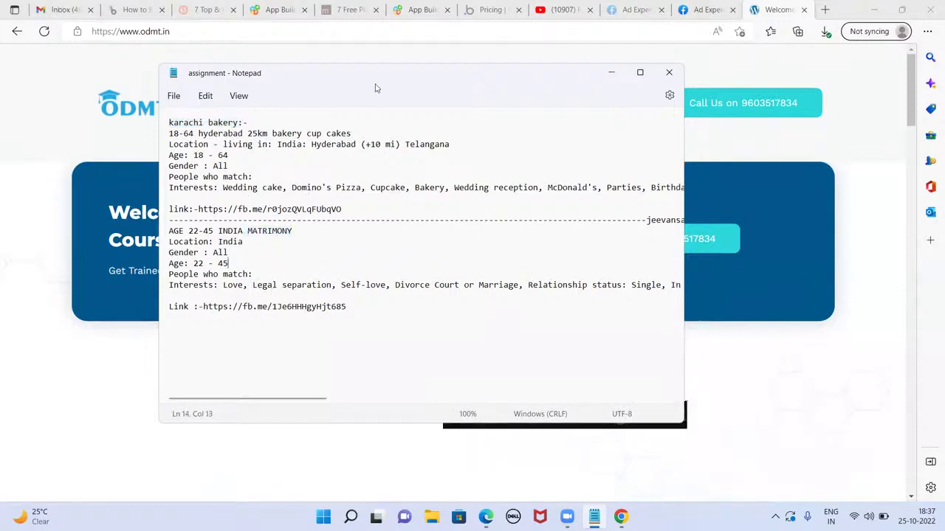
click(248, 122)
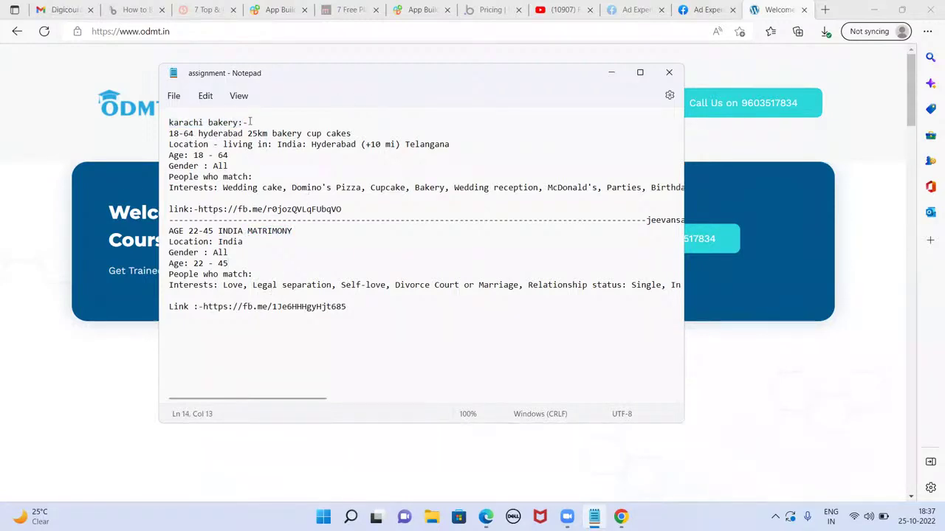
click(193, 133)
click(640, 72)
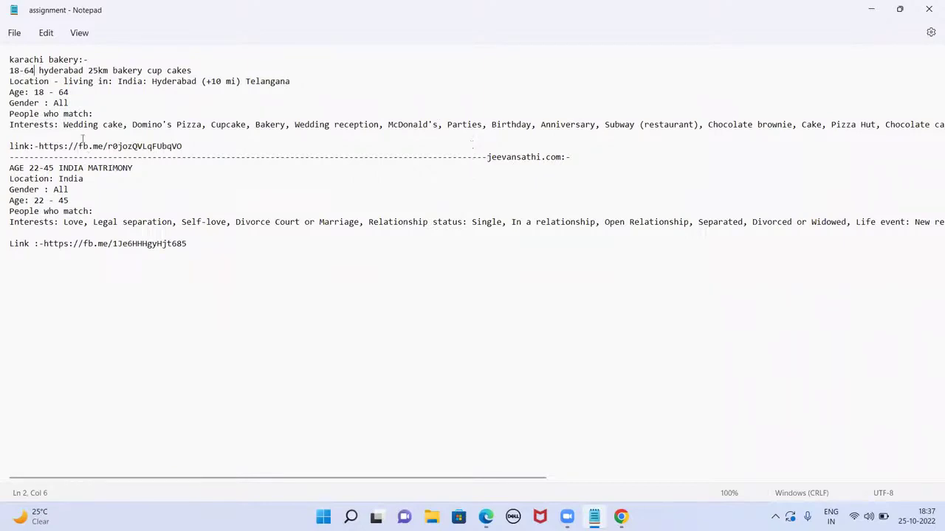
- Show the Karachi Bakery ad preview in the Desktop Feed placement
click(871, 9)
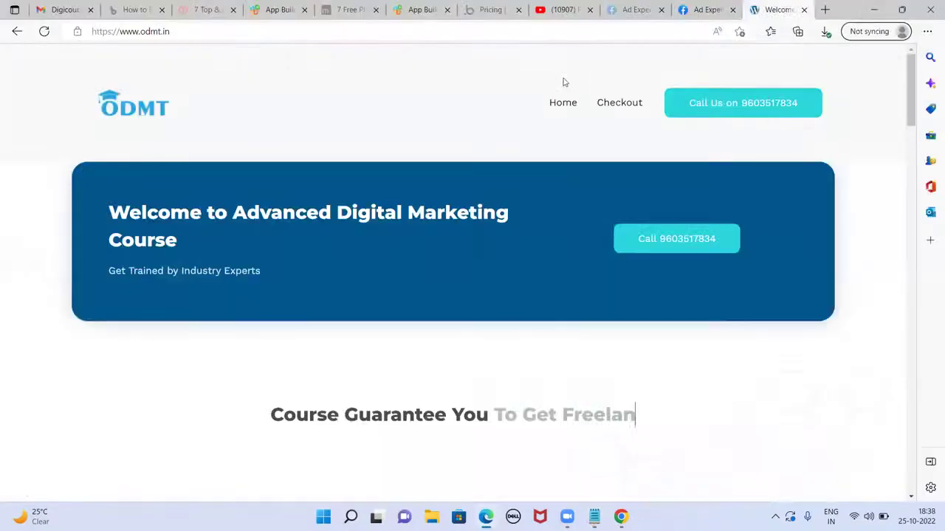
click(648, 9)
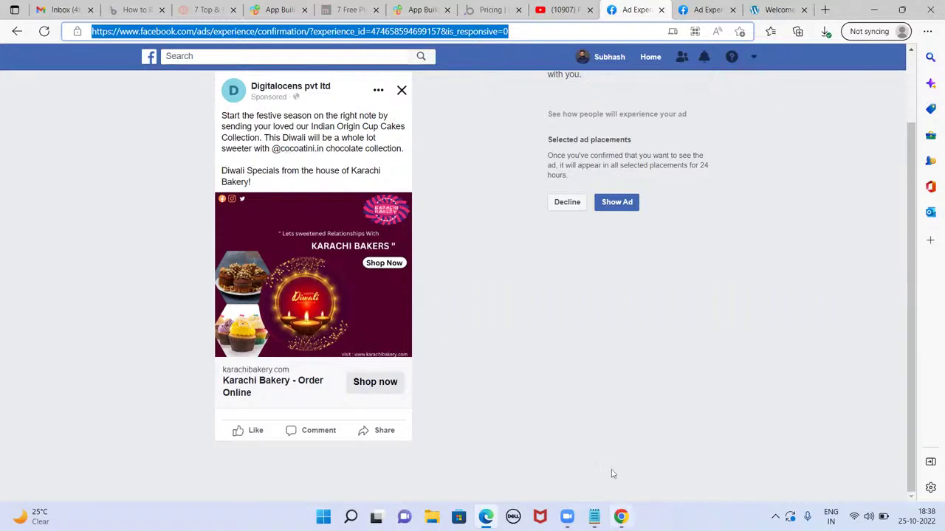
scroll(396, 305, up, 1)
click(228, 118)
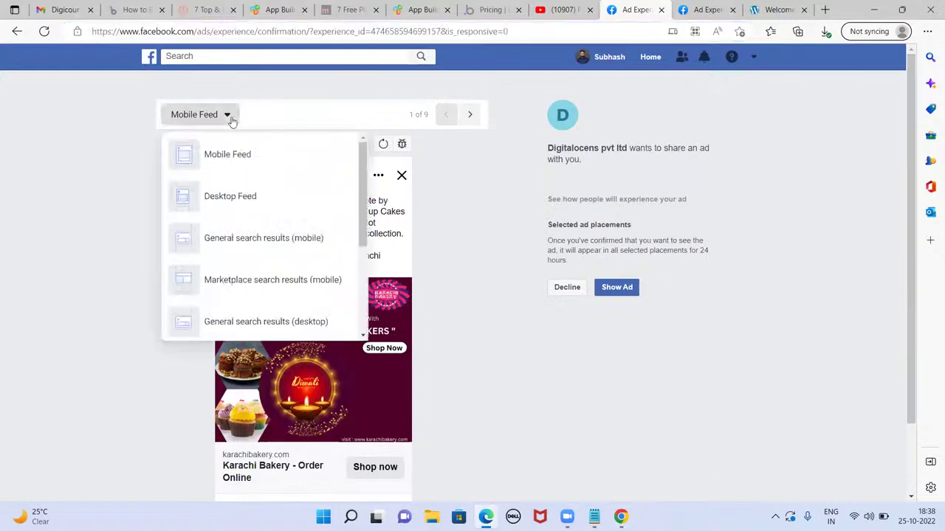
click(238, 194)
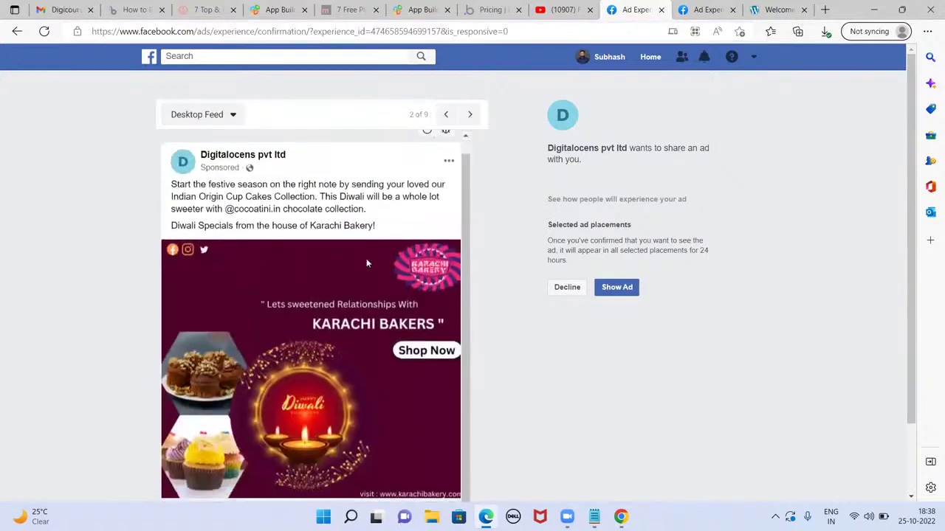
- Step through the remaining placements to Instagram Explore video (9 of 9), then return to the notes
click(470, 116)
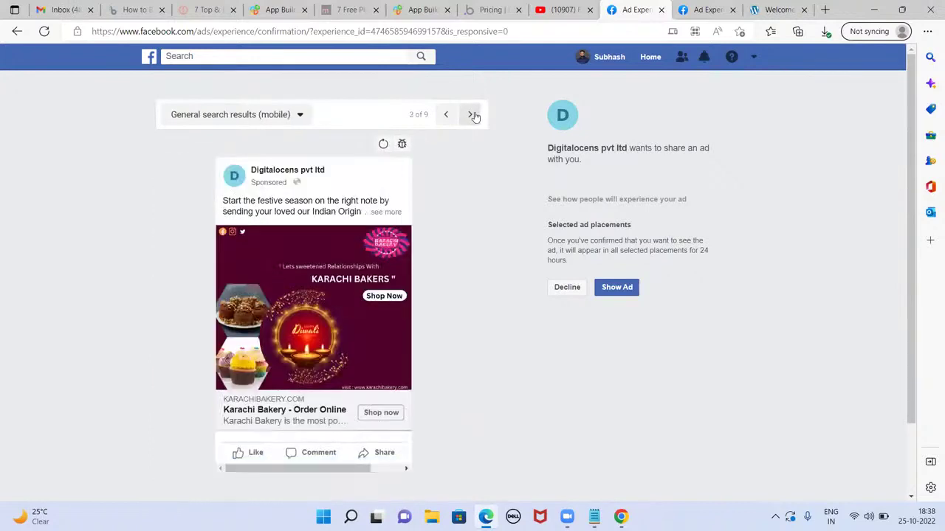
click(469, 115)
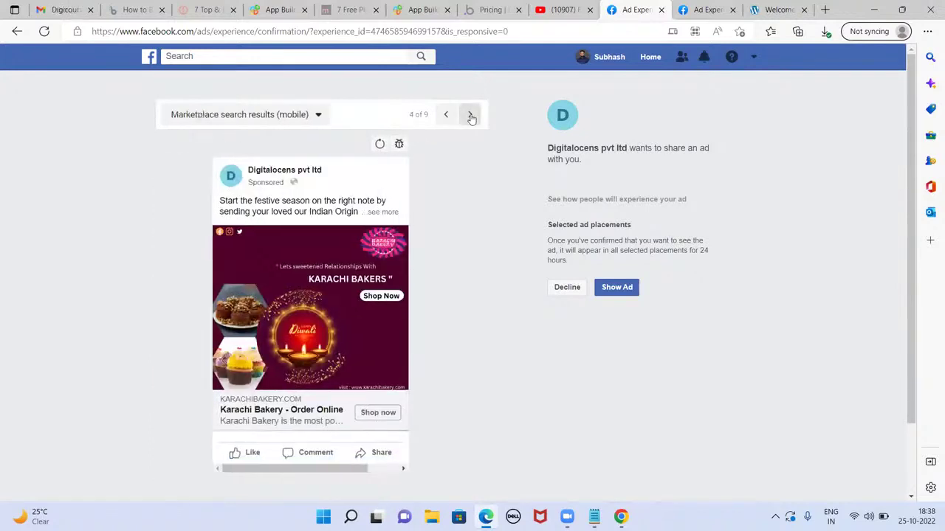
click(470, 116)
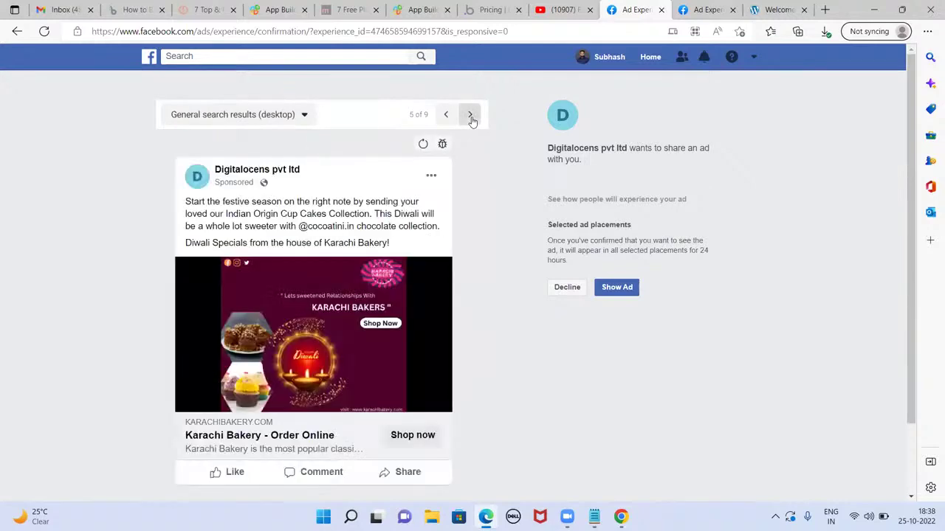
click(470, 116)
click(470, 117)
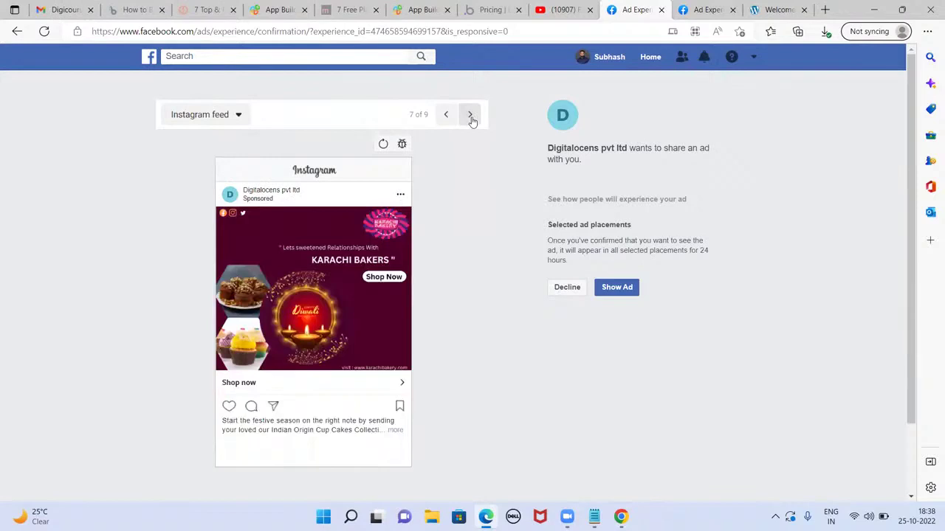
click(470, 116)
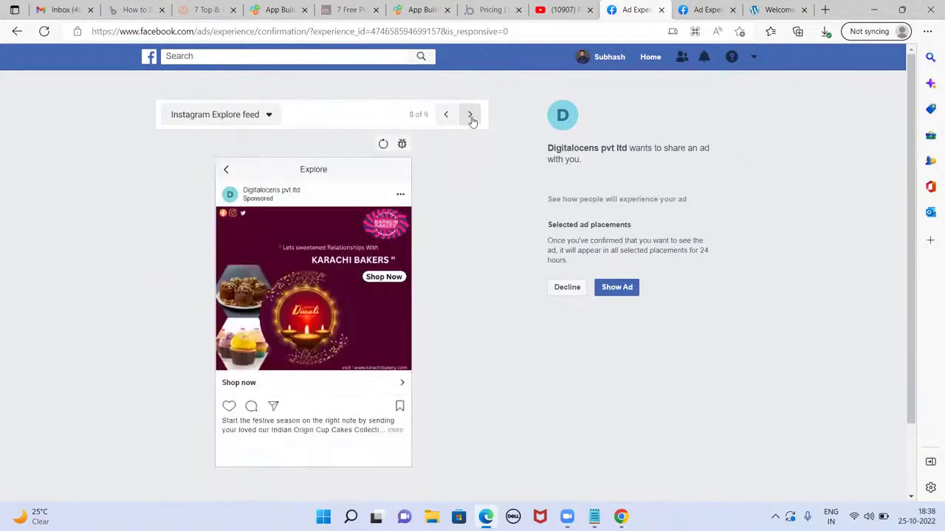
click(470, 116)
click(594, 517)
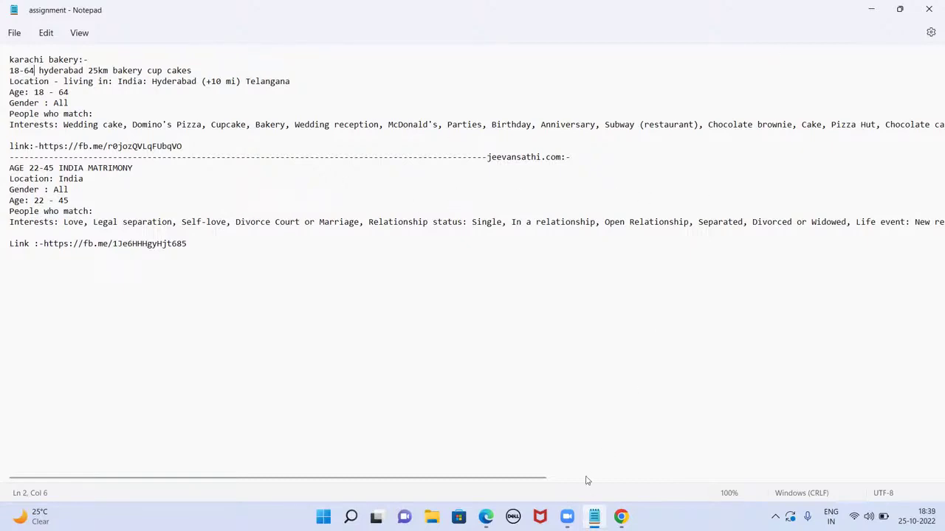
- Glance at the Jeevansathi matrimony ad's Mobile Feed preview, then bring up Chrome's Facebook home feed
click(486, 517)
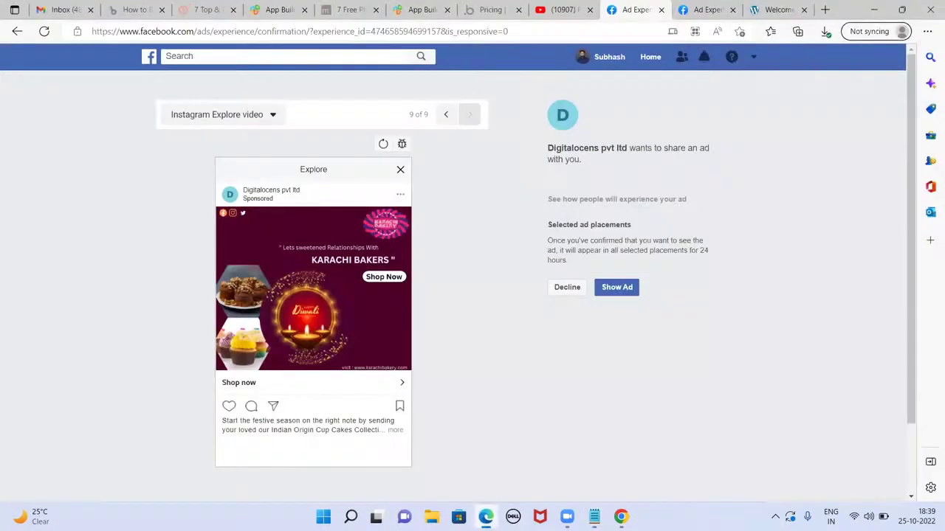
click(702, 9)
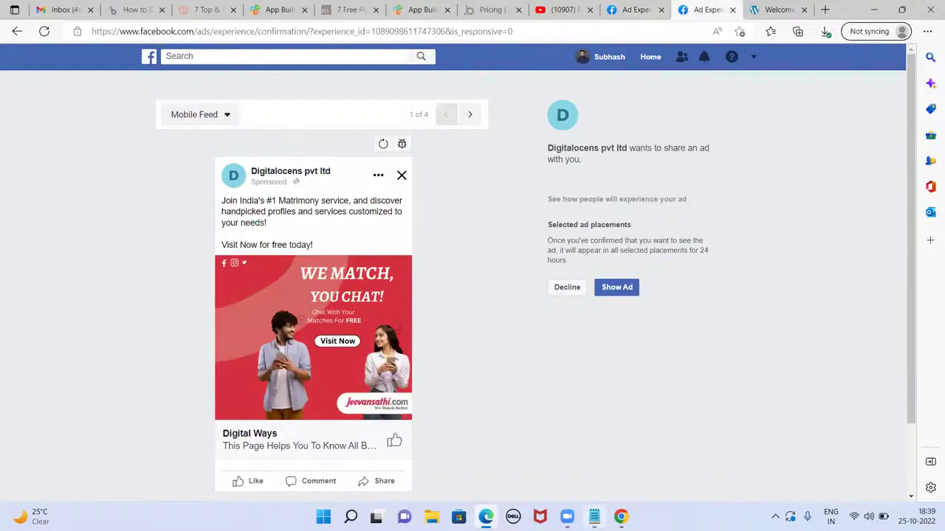
key(alt+Tab)
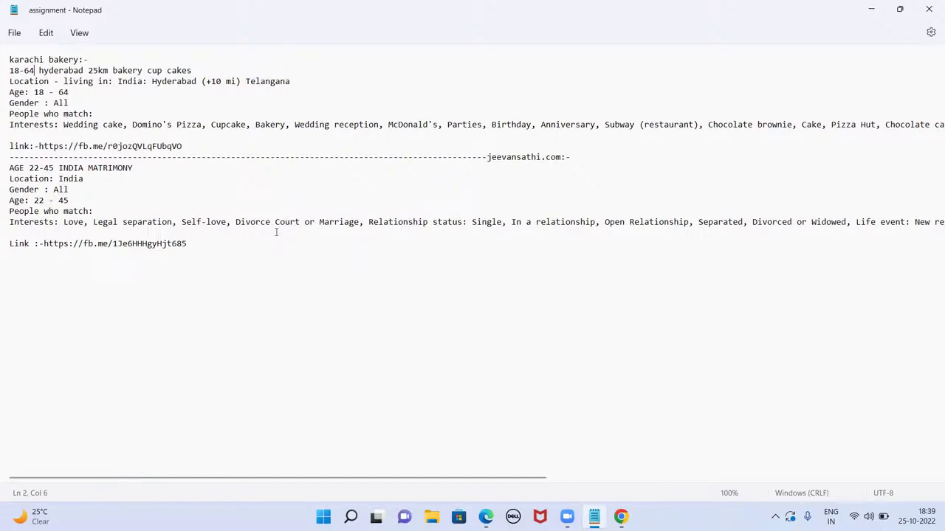
click(874, 12)
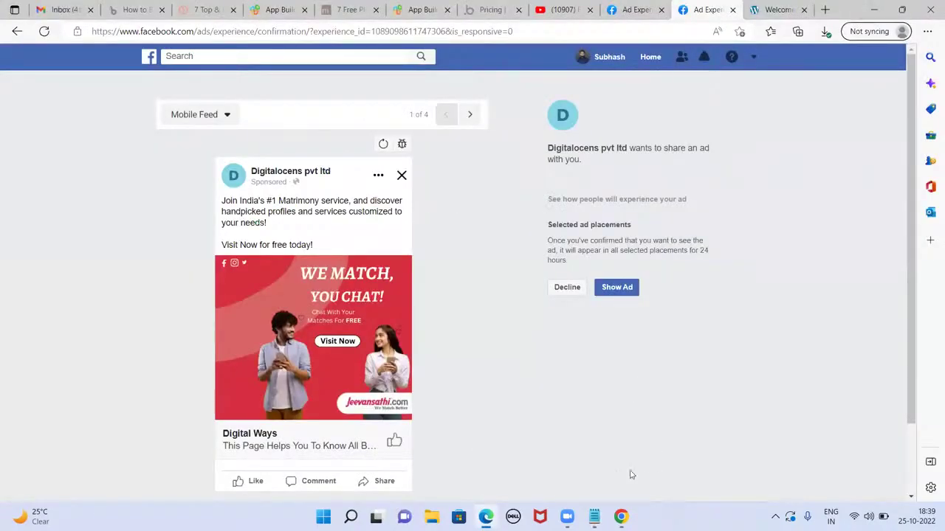
click(621, 517)
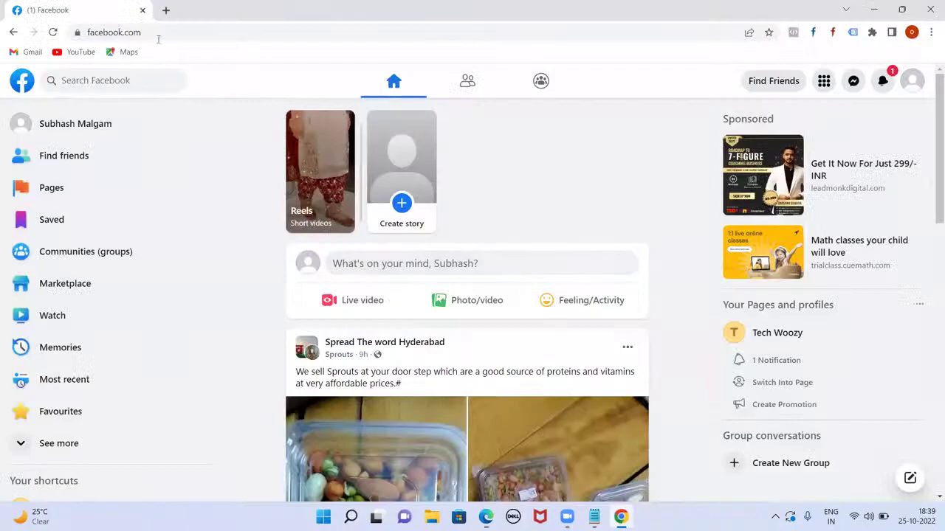
- Load facebook.com/adsmanager in a new Chrome tab and switch back to the notes
click(165, 9)
text(facebook.com)
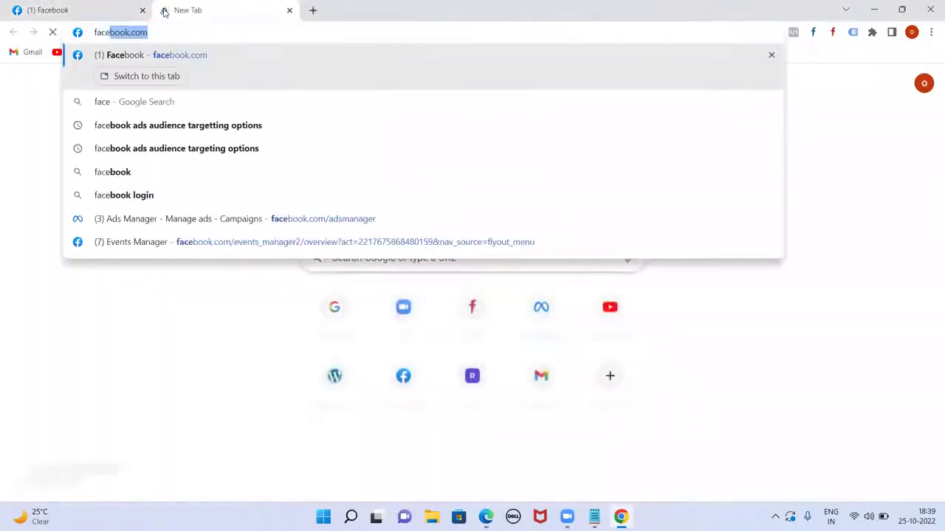
text(/)
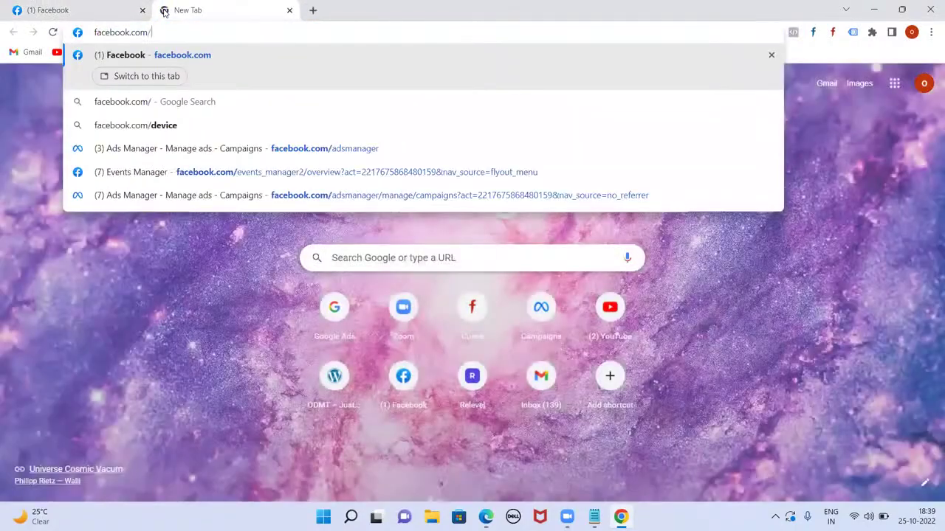
text(adsman)
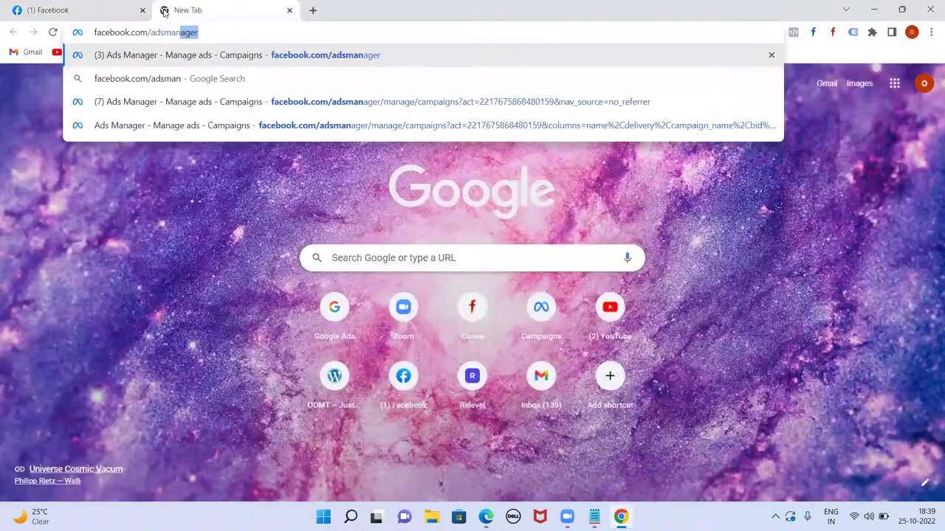
key(Return)
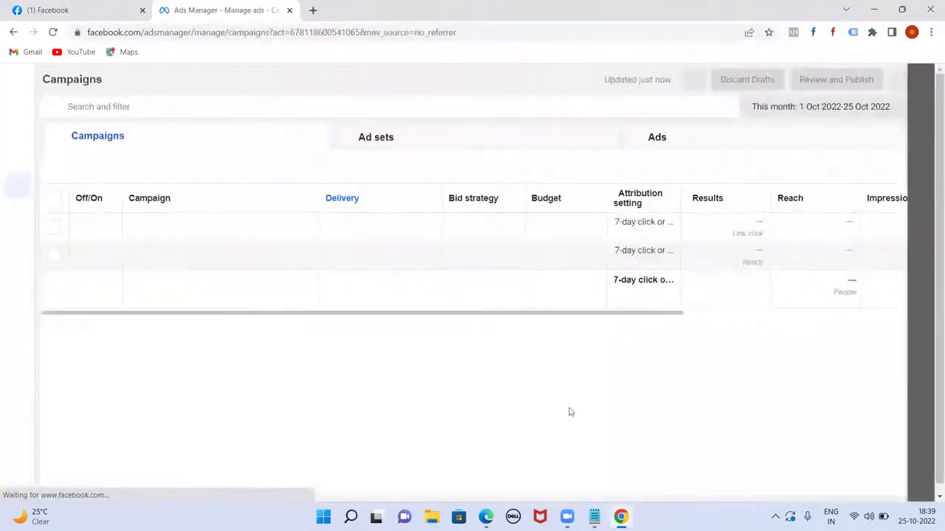
key(alt+Tab)
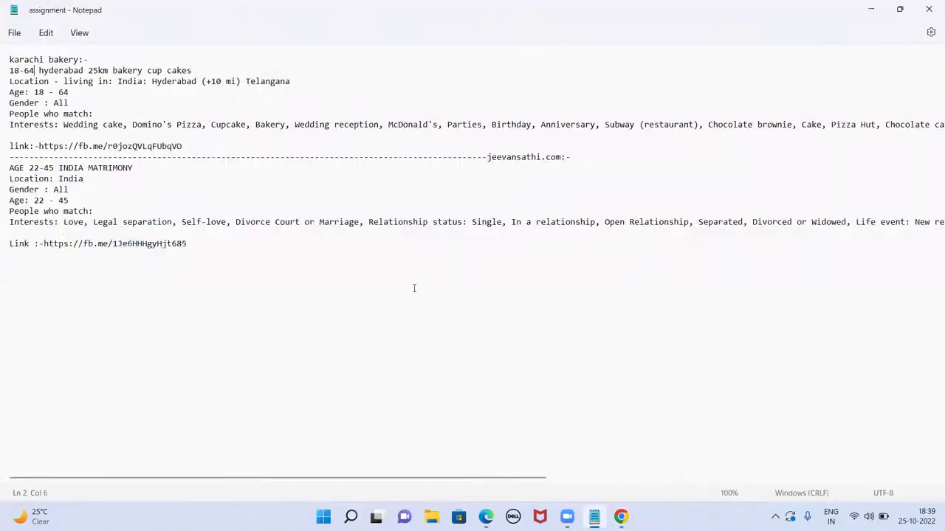
- Replace the notes text with the title 'Digital Marketing Course' and enlarge the text
key(ctrl+a)
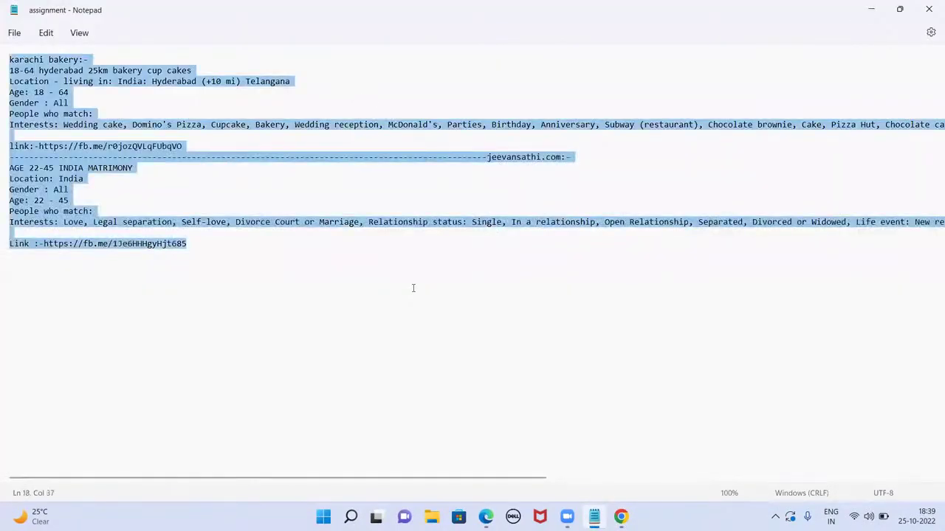
text(D)
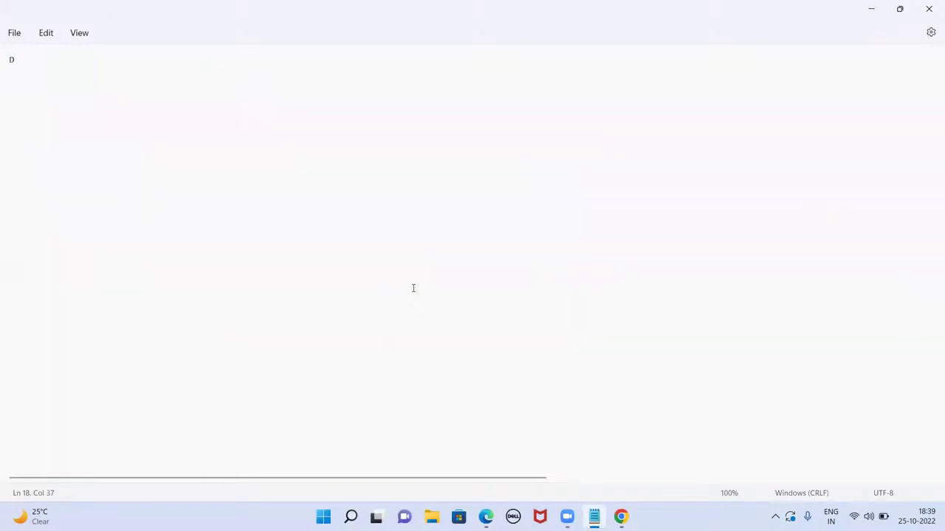
text(igital Marketing Course)
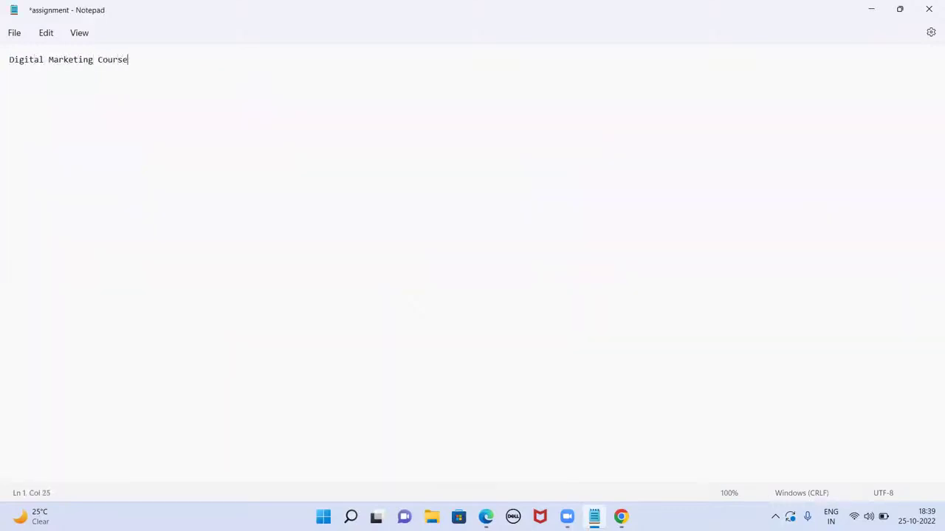
key(Return)
key(ctrl+plus)
key(ctrl+plus)
key(ctrl+plus)
key(ctrl+plus)
key(ctrl+plus)
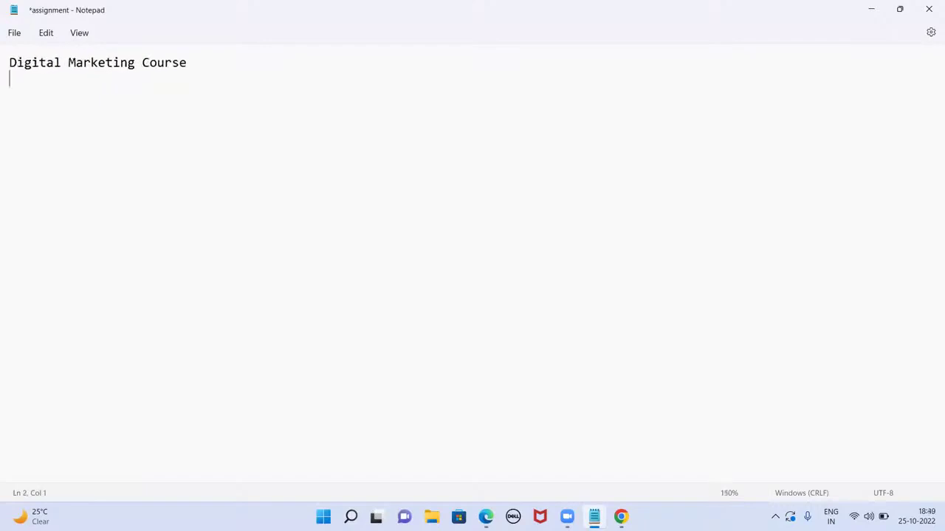
- Add the line 'Real Estate - 2 BHK Flats ...Leads', then return to the ad preview
text(Real Estat)
text(e)
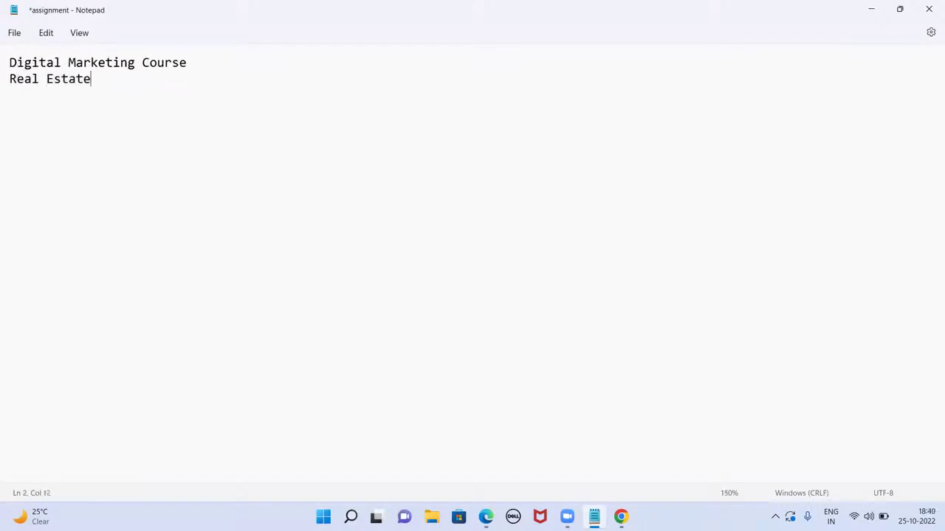
text( - 2 BHK Flats)
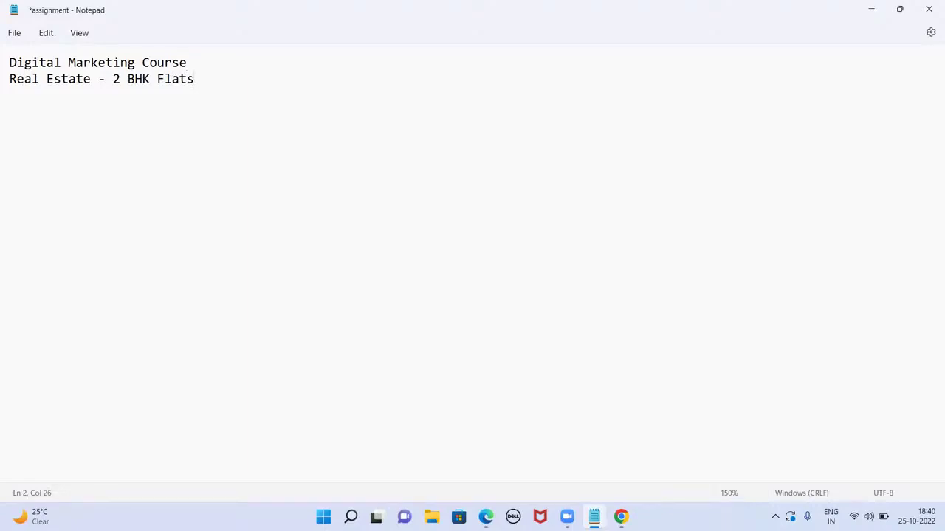
text(...Leads)
double_click(234, 78)
click(273, 79)
key(alt+Tab)
click(625, 6)
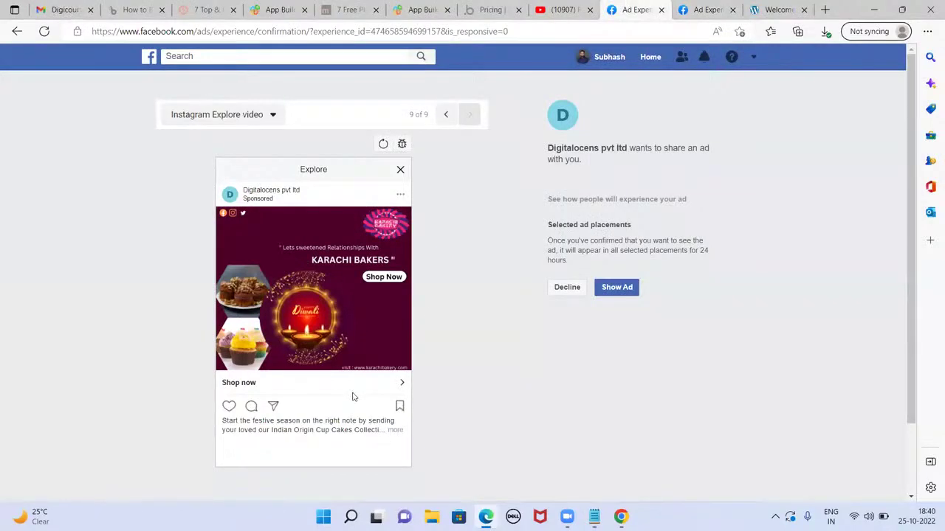
- Step the ad preview back to the desktop feed-style placement, 5 of 9
click(446, 115)
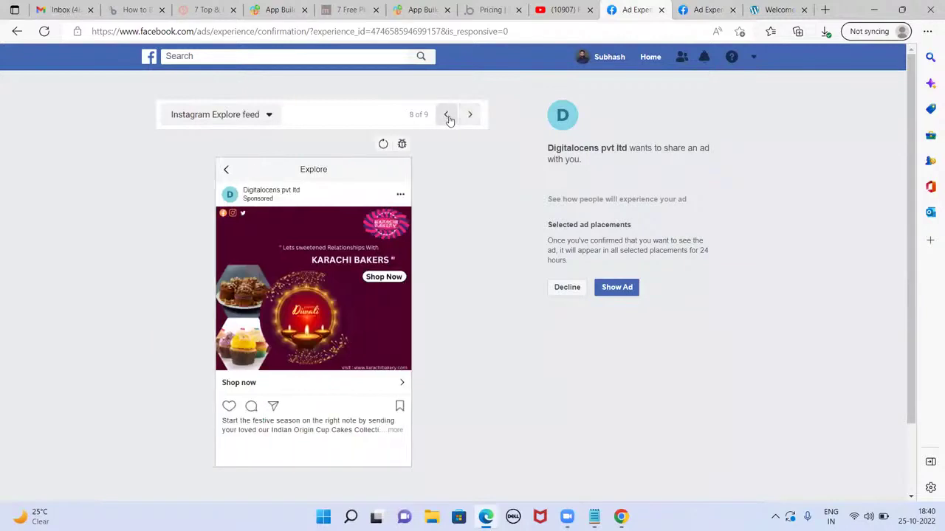
click(447, 115)
click(447, 115)
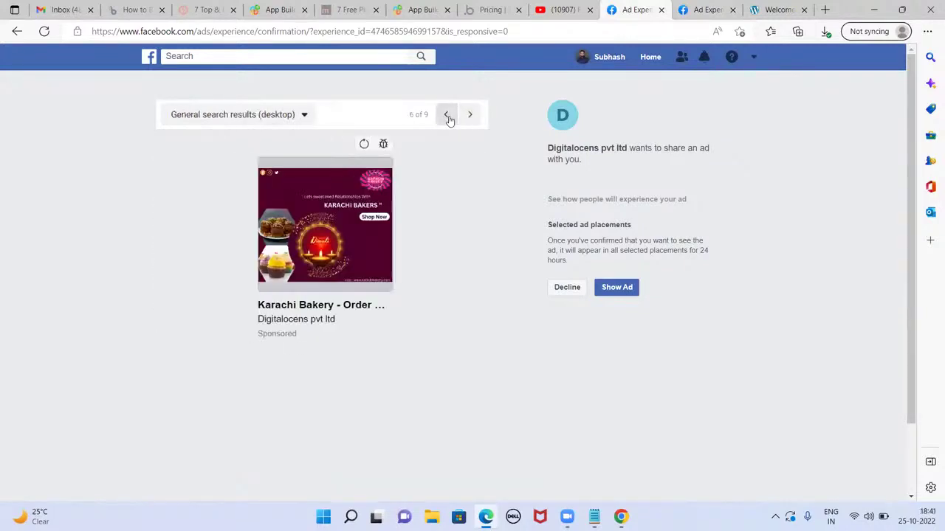
click(446, 115)
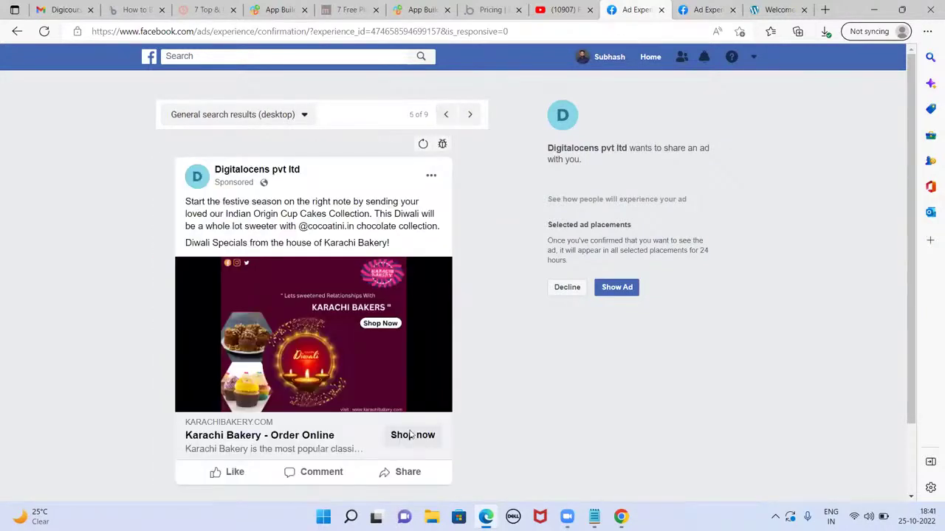
scroll(738, 265, down, 1)
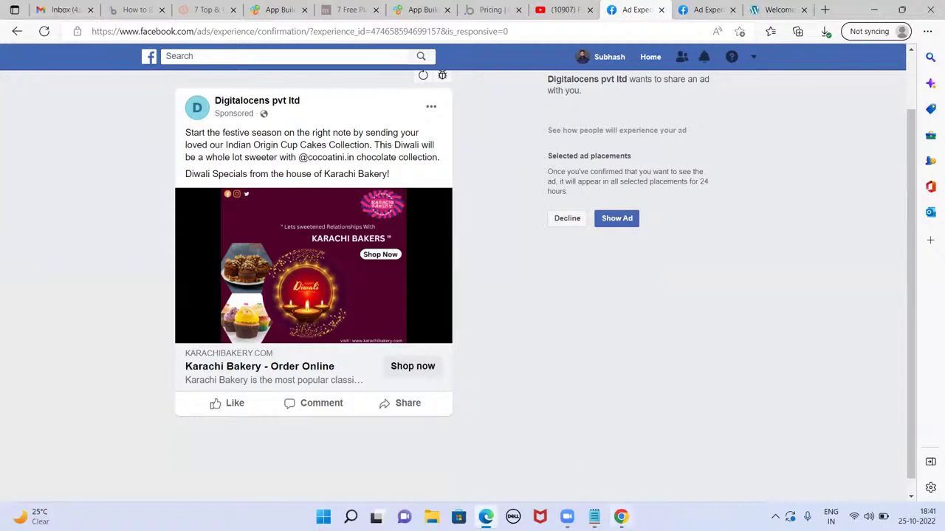
- Pass through the notes and bring up the Ads Manager campaigns window
click(595, 516)
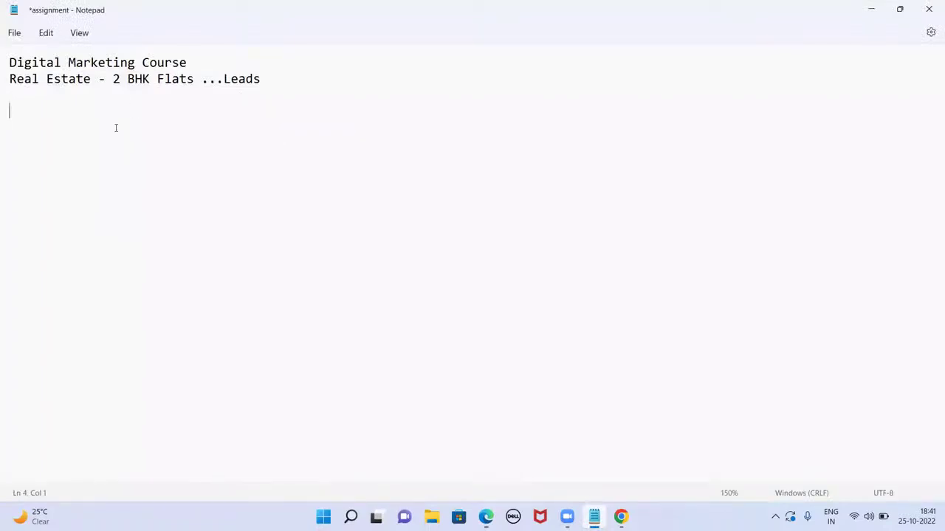
click(872, 10)
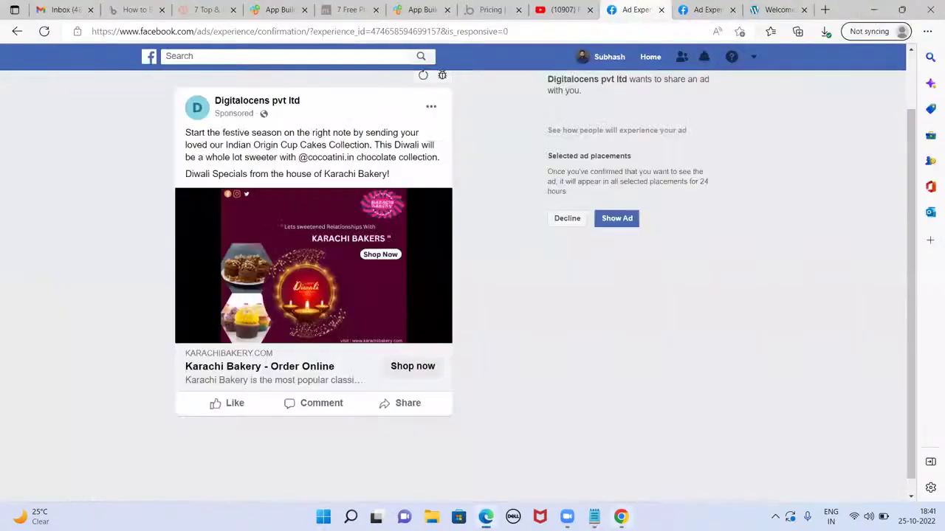
click(625, 518)
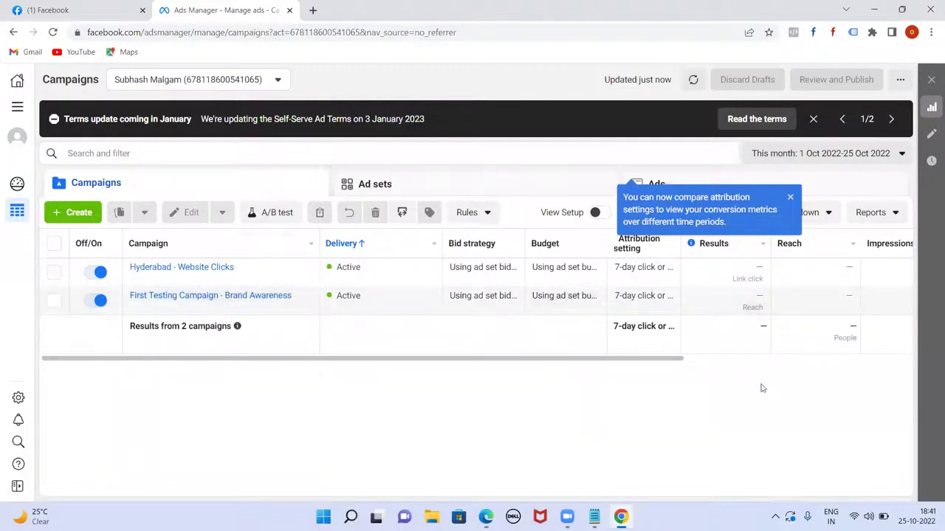
- Create a new campaign with the Leads objective and continue to its settings
click(74, 214)
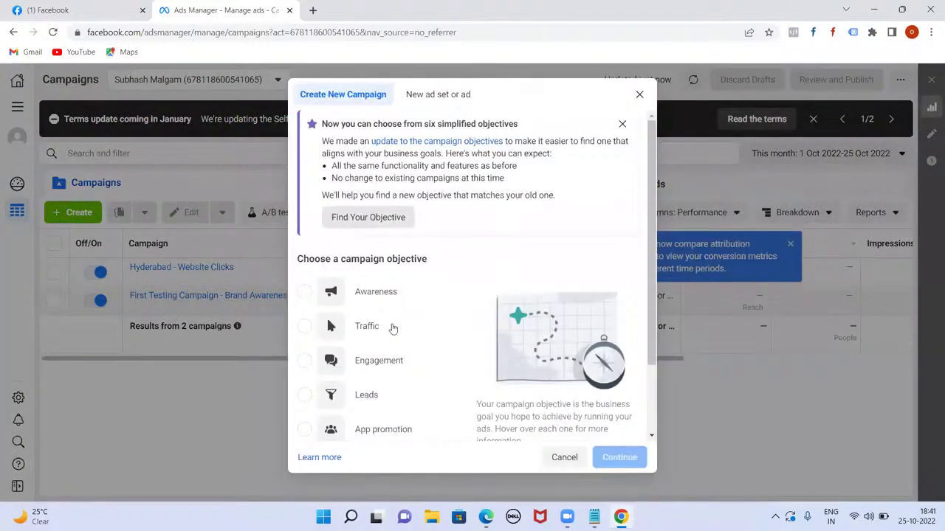
mouse_move(376, 327)
scroll(413, 331, down, 1)
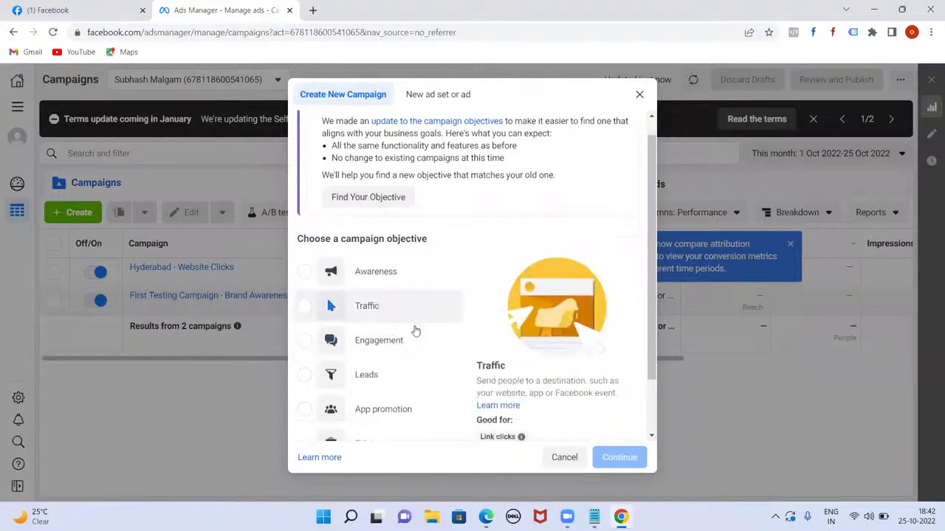
scroll(415, 332, down, 2)
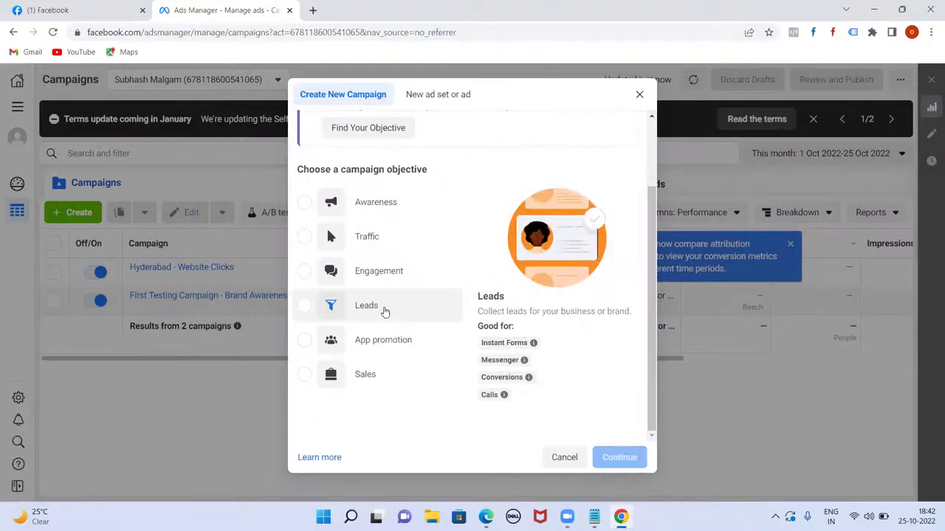
click(385, 312)
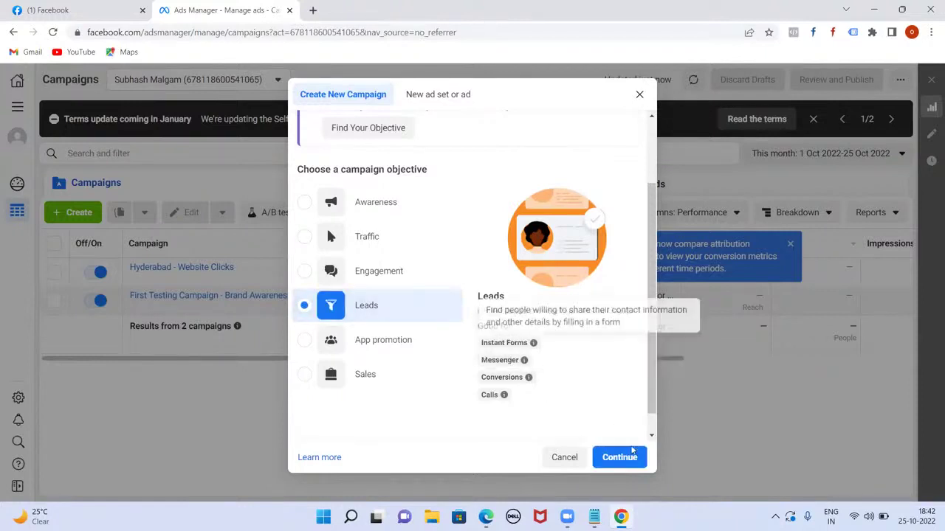
click(620, 459)
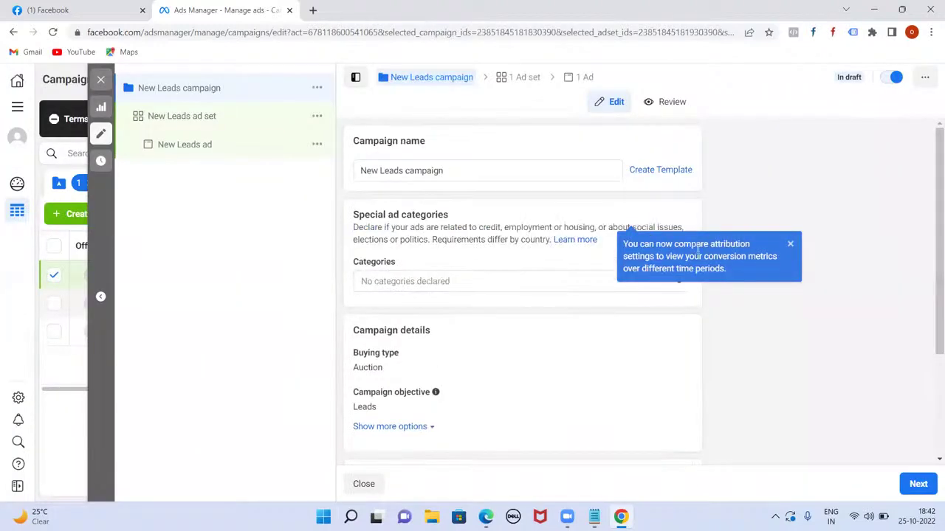
- Dismiss the attribution tip and rename the campaign 'Lead Generation - Digital Marketing'
click(792, 246)
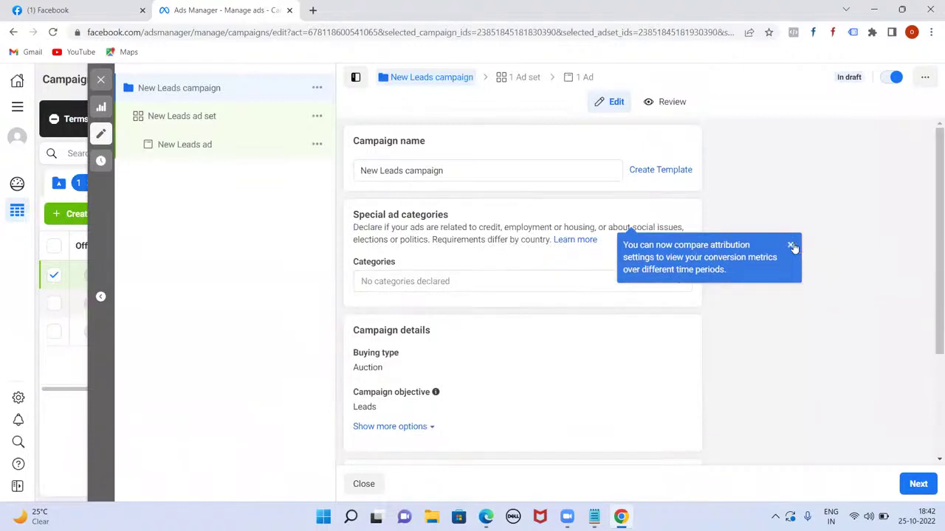
double_click(459, 170)
triple_click(459, 170)
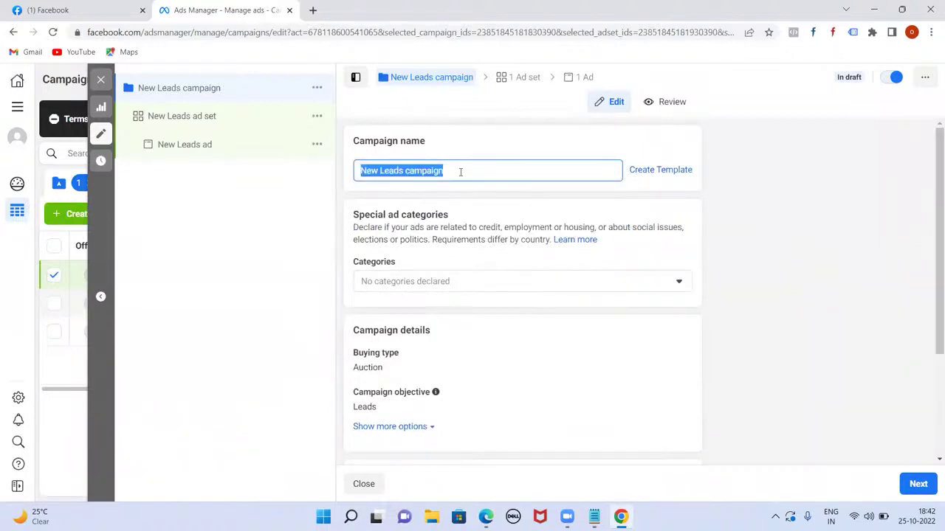
text(Lead Genera)
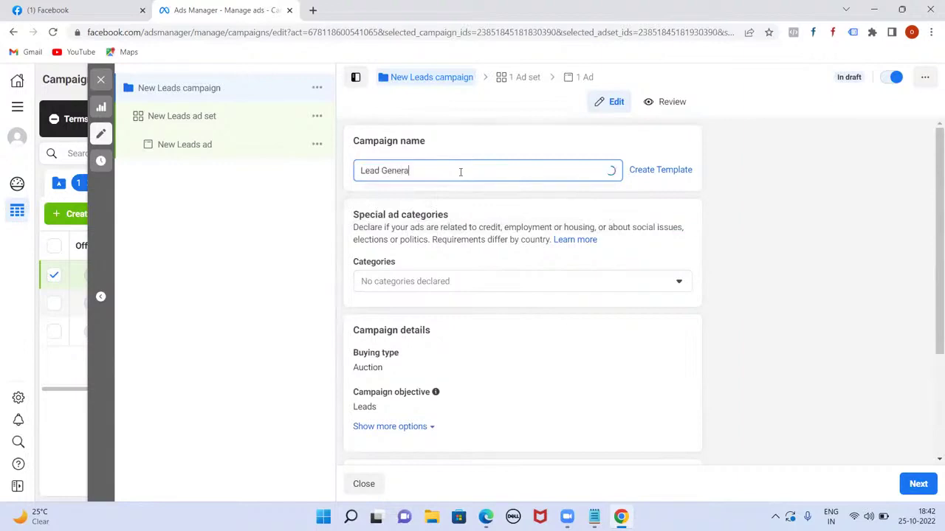
text(tion - Digital )
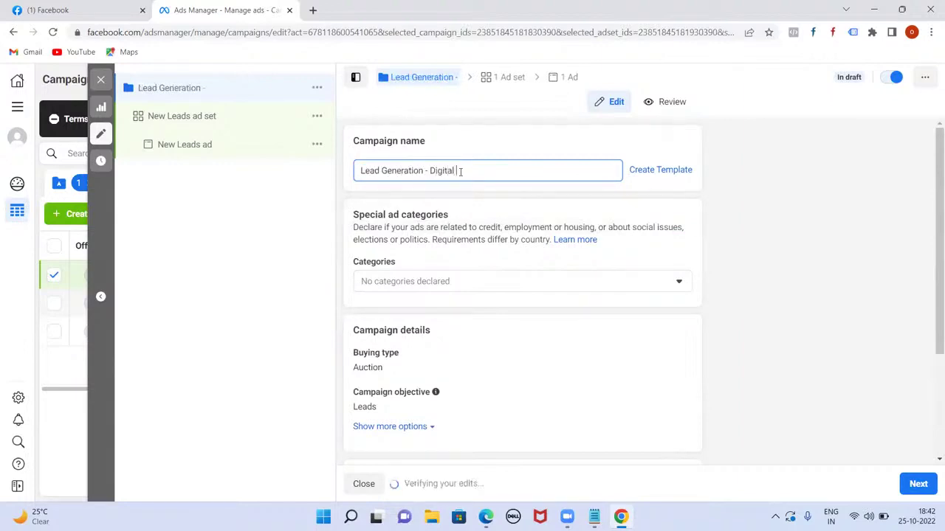
text(Marketing)
- Check the Special Ad Categories list and leave no category selected
scroll(638, 316, down, 1)
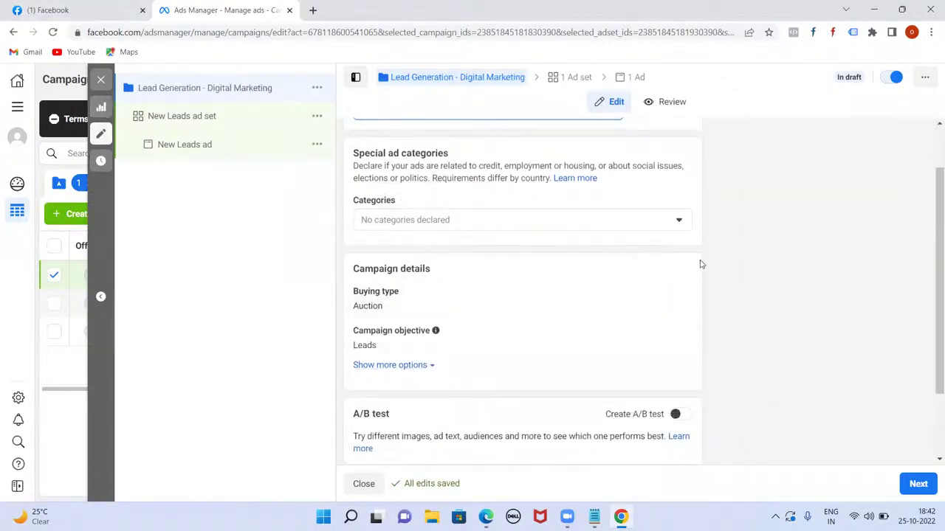
scroll(723, 266, up, 1)
scroll(812, 291, down, 1)
scroll(811, 291, up, 1)
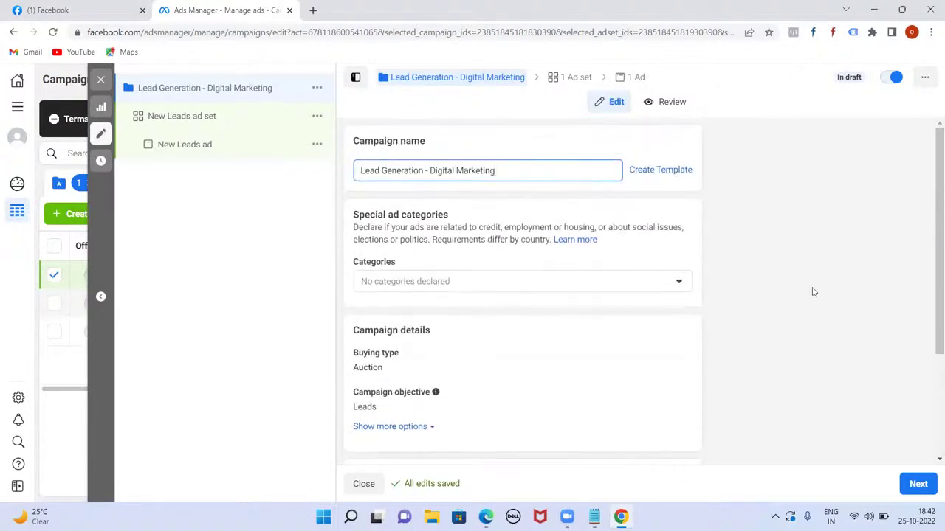
click(679, 283)
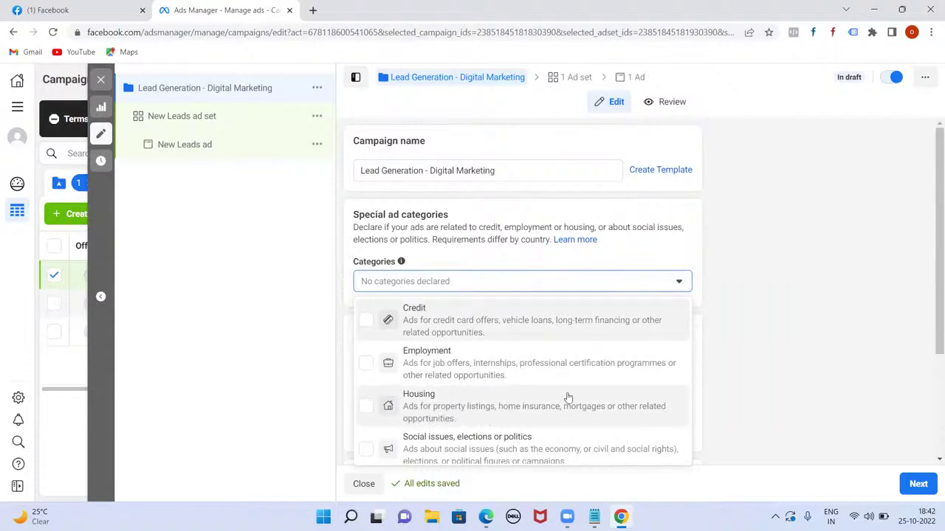
click(741, 298)
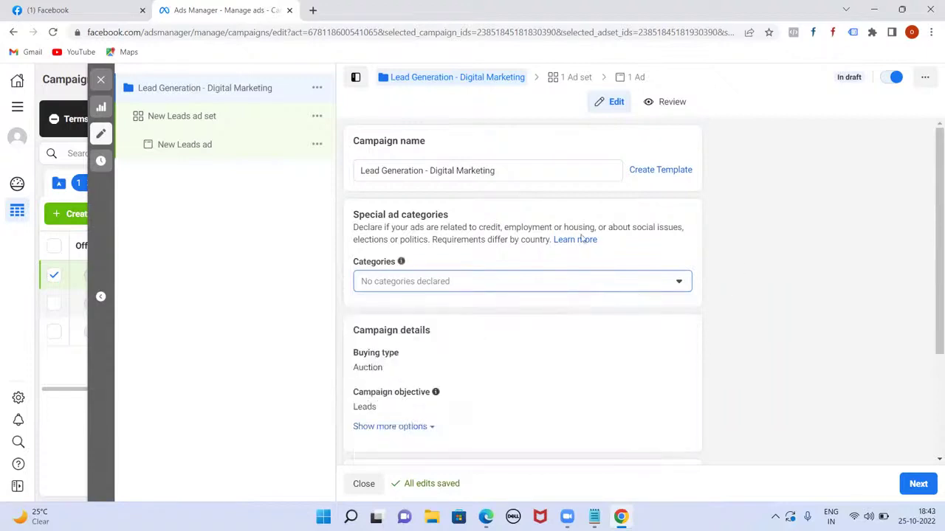
scroll(586, 293, down, 2)
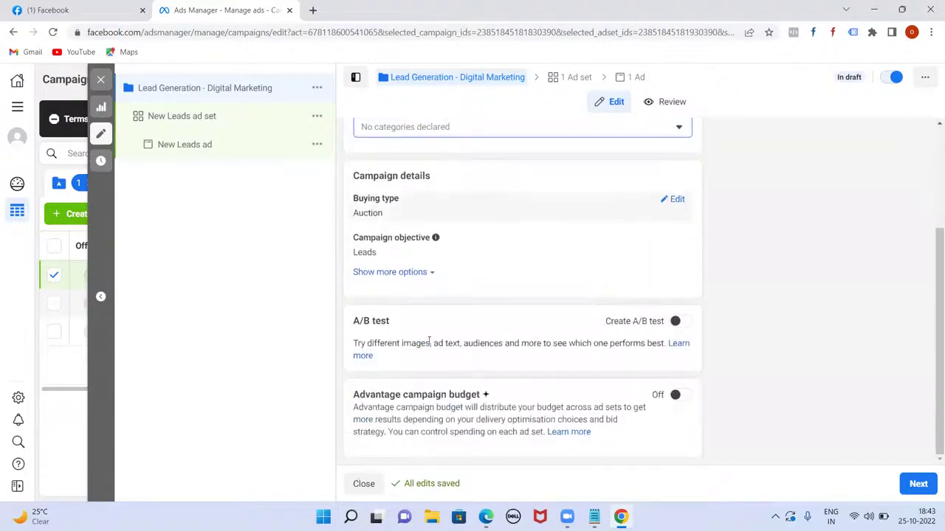
- Proceed to the New Leads ad set with Instant Forms and dismiss the recommendation card
click(919, 483)
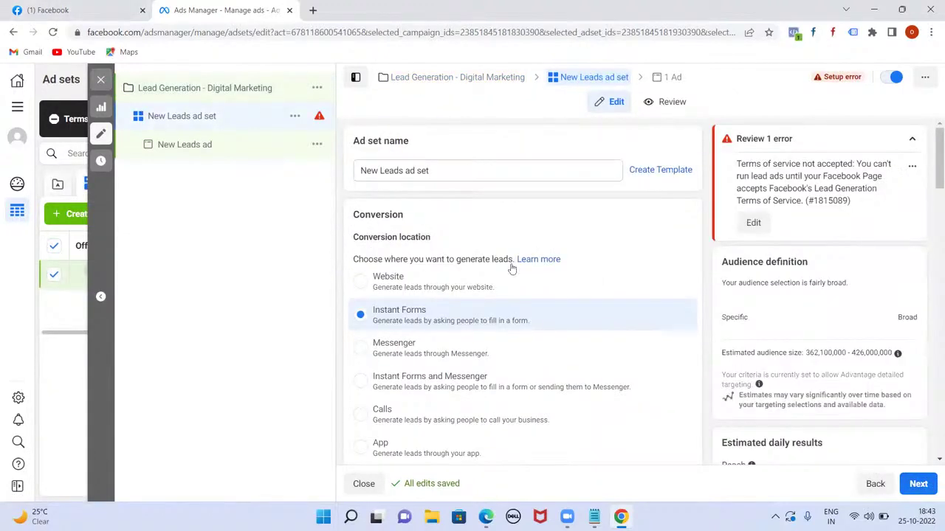
scroll(511, 269, down, 1)
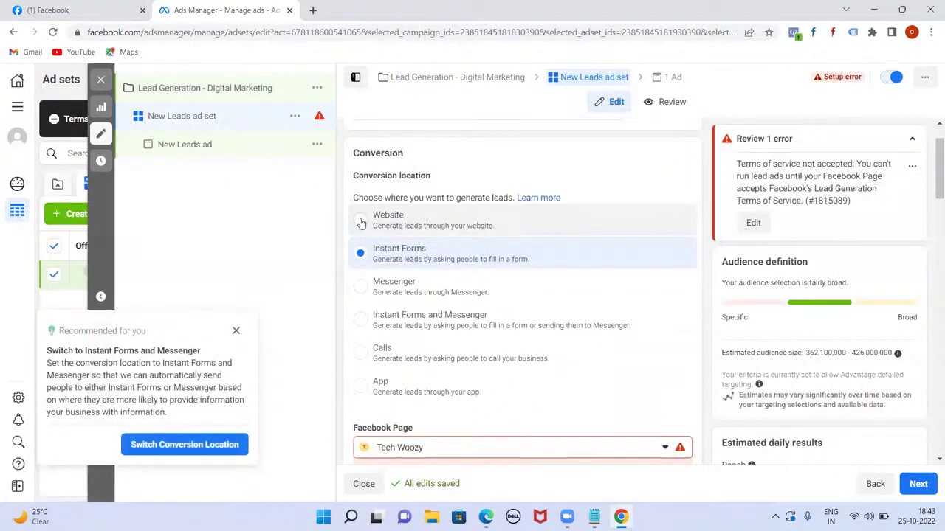
click(235, 330)
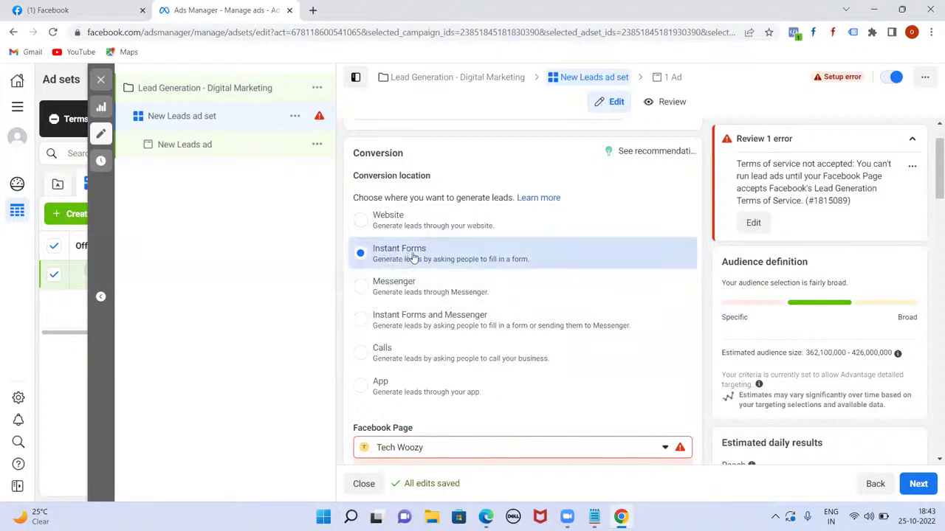
scroll(502, 287, down, 3)
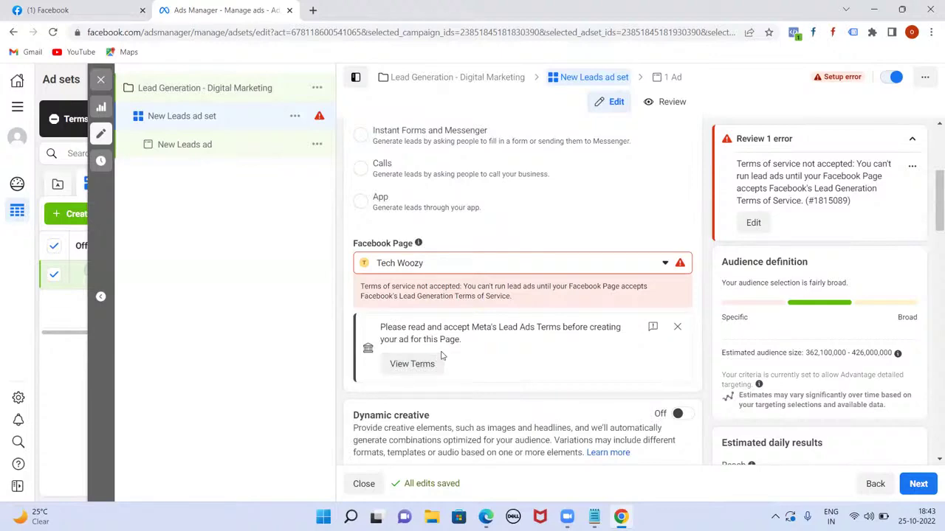
- Open View Terms under the Tech Woozy Facebook Page and agree to the Lead Ad Terms
click(441, 363)
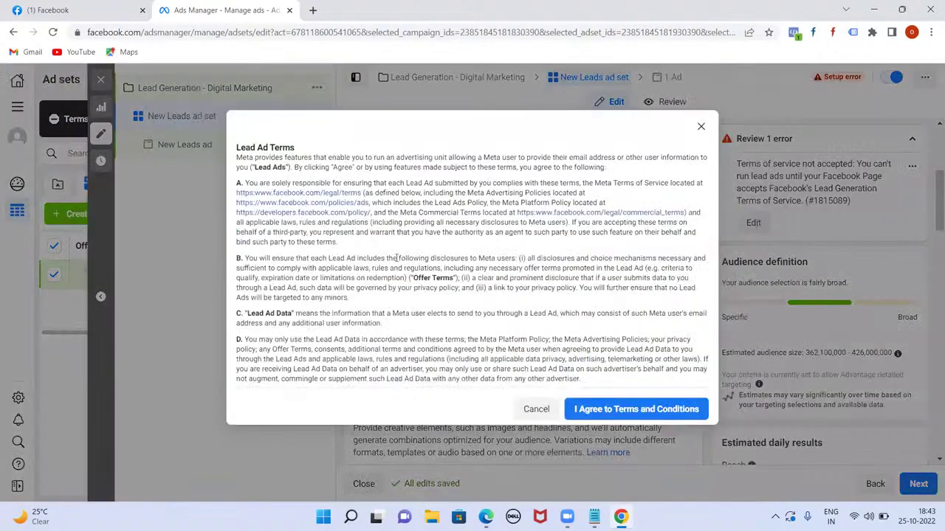
scroll(397, 258, down, 10)
scroll(347, 263, up, 10)
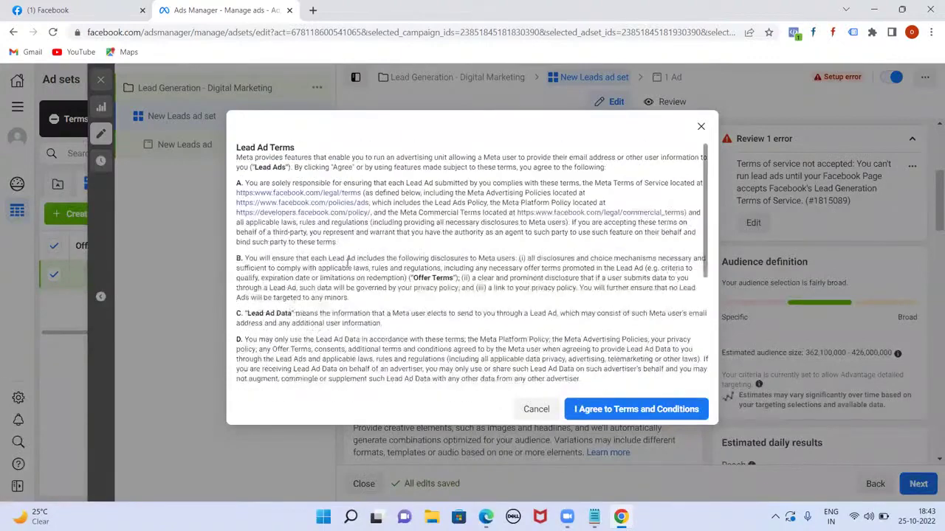
click(588, 403)
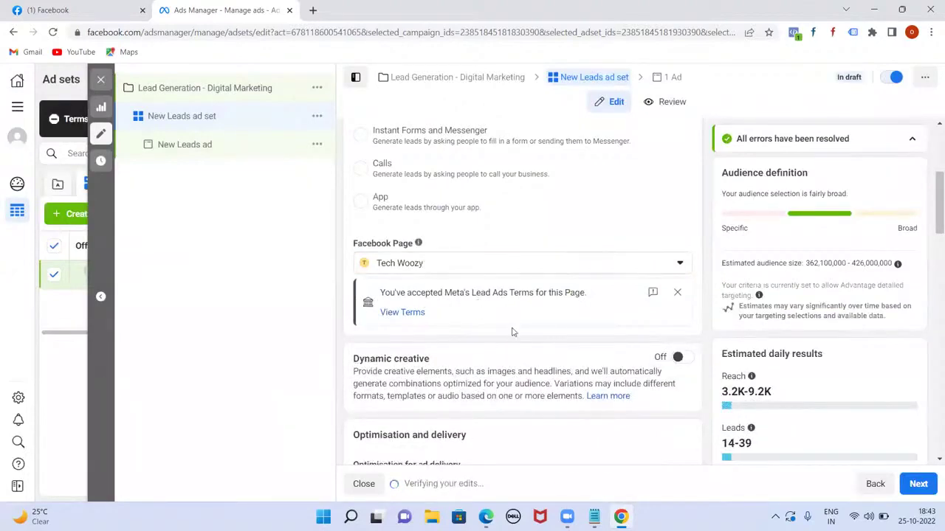
scroll(516, 335, down, 5)
- Change the ad set's daily budget from ₹800.00 to ₹2,000.00
scroll(529, 346, down, 1)
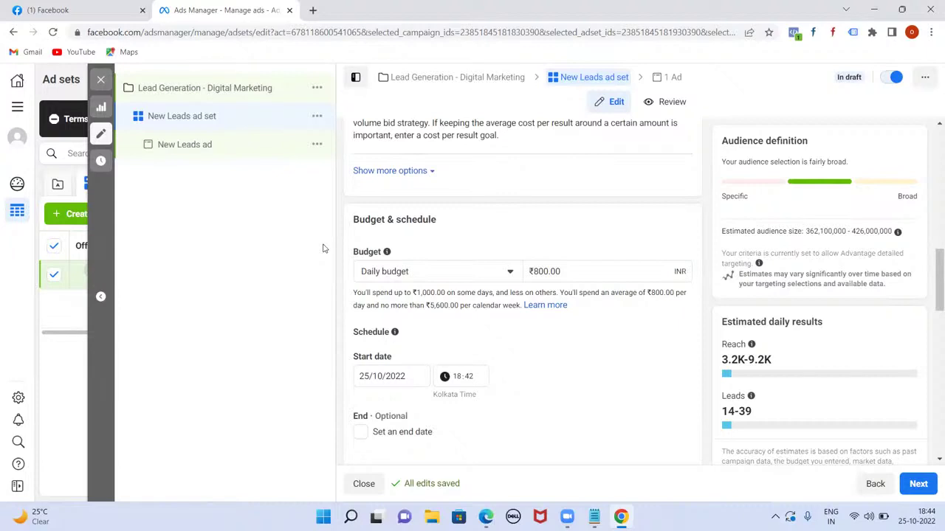
click(534, 272)
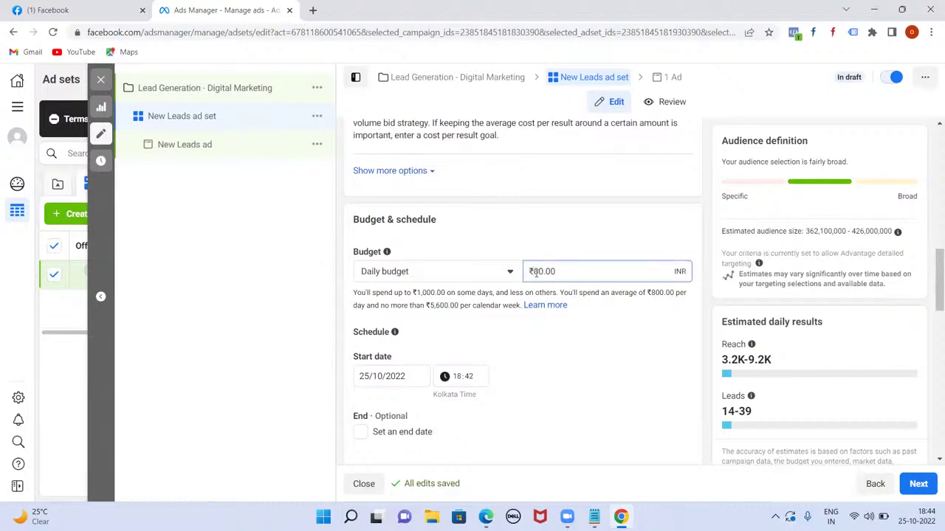
text(0)
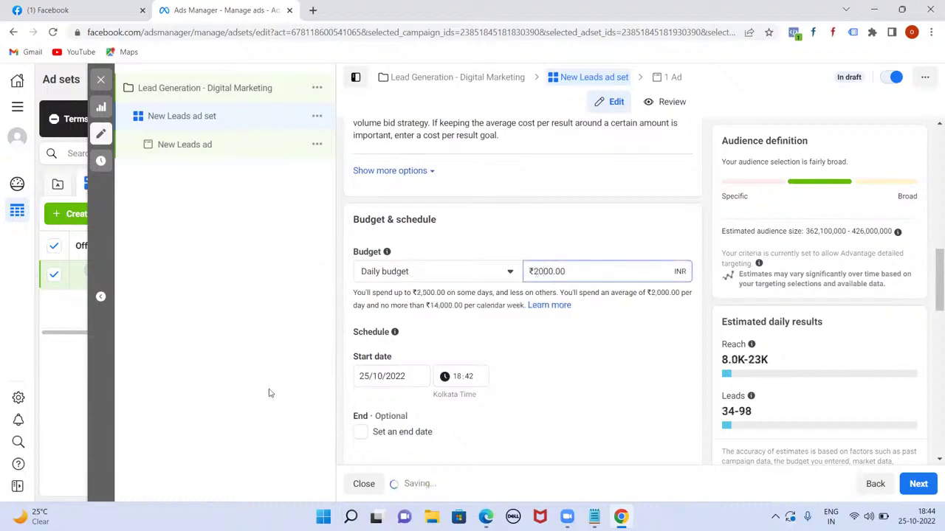
click(251, 396)
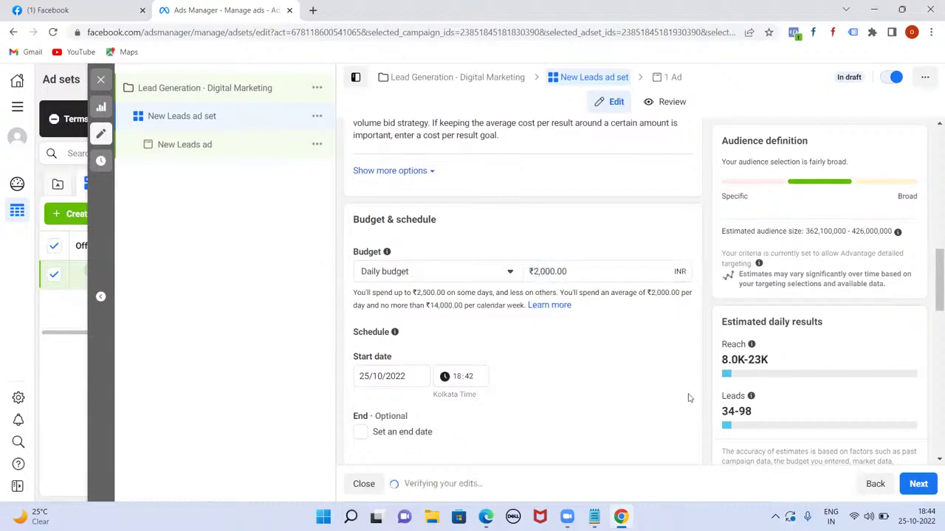
scroll(634, 332, down, 5)
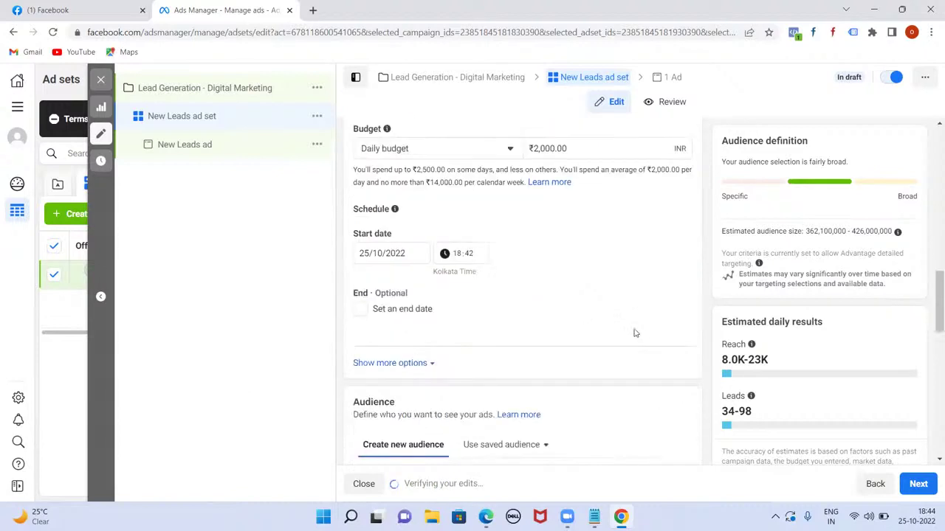
scroll(633, 328, down, 2)
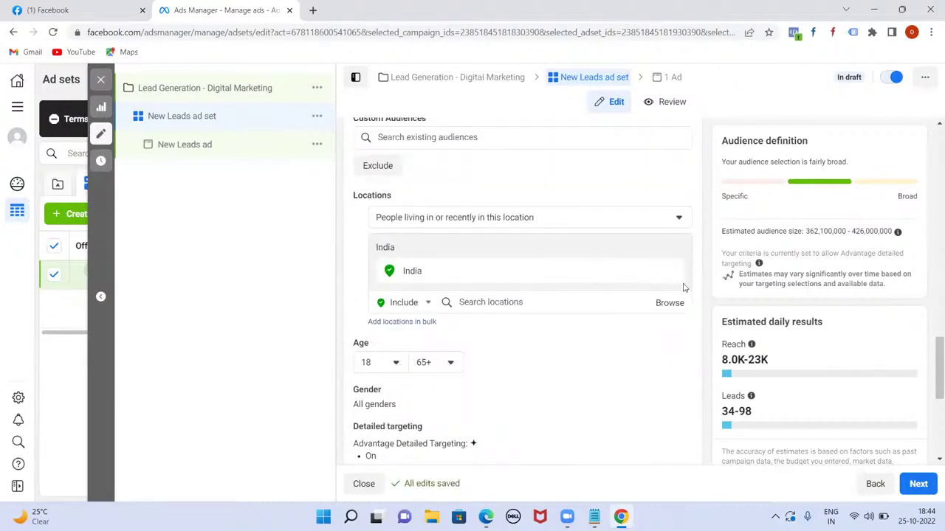
- Replace India with Hyderabad, Telangana as the target location
click(657, 271)
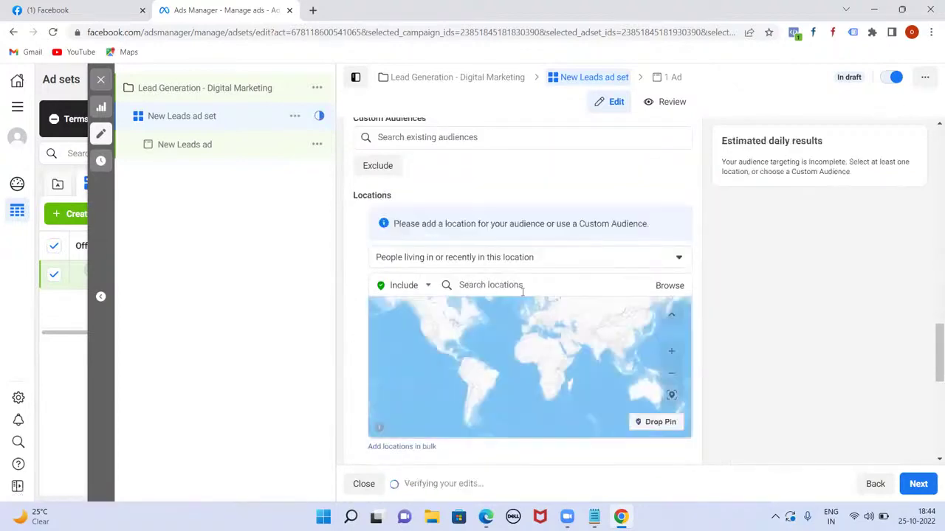
click(527, 284)
text(hyderabad)
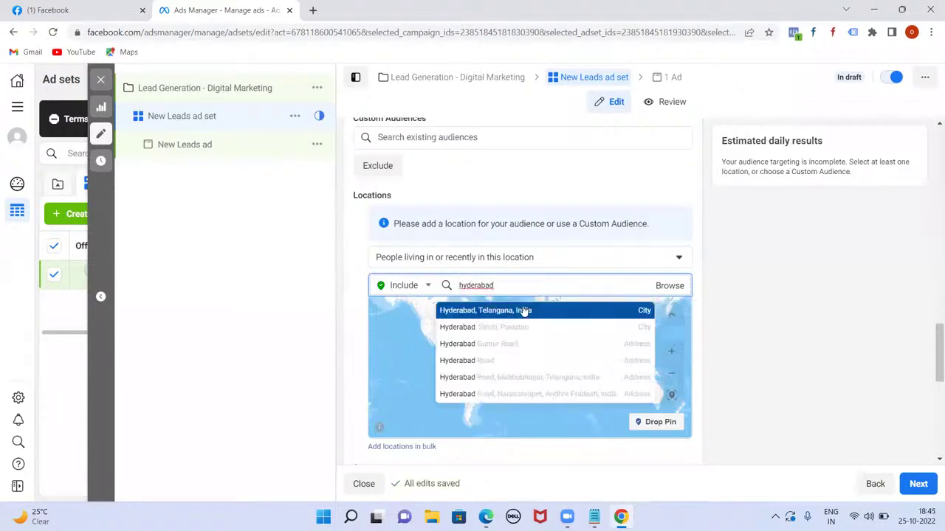
click(523, 310)
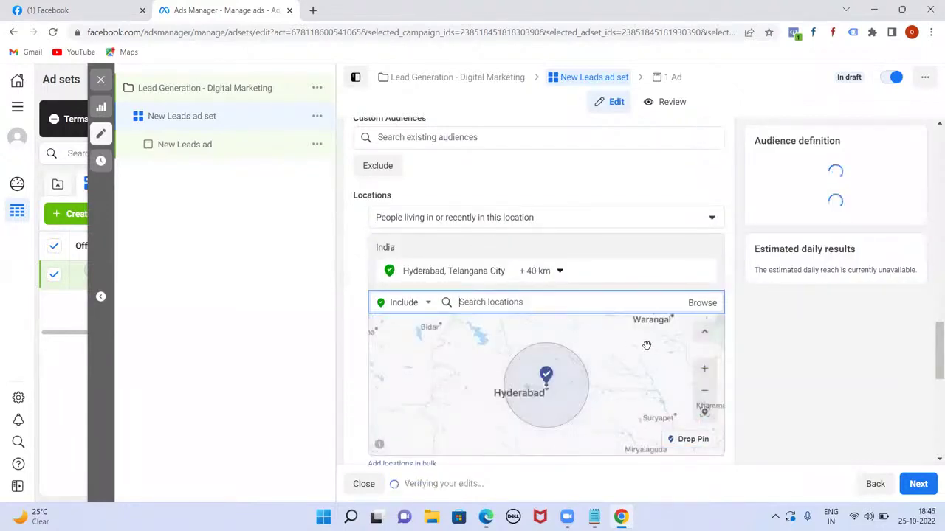
scroll(664, 391, down, 3)
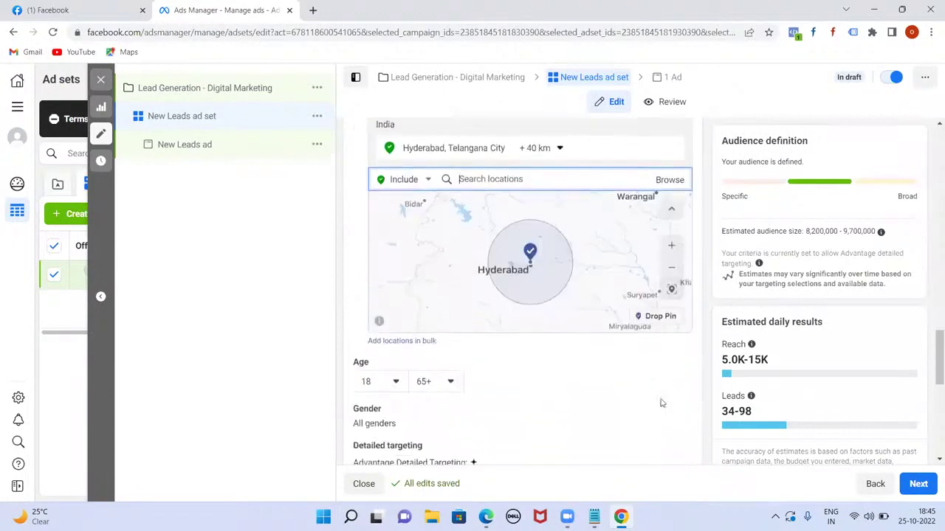
- Set the audience age range to 21–35
click(395, 258)
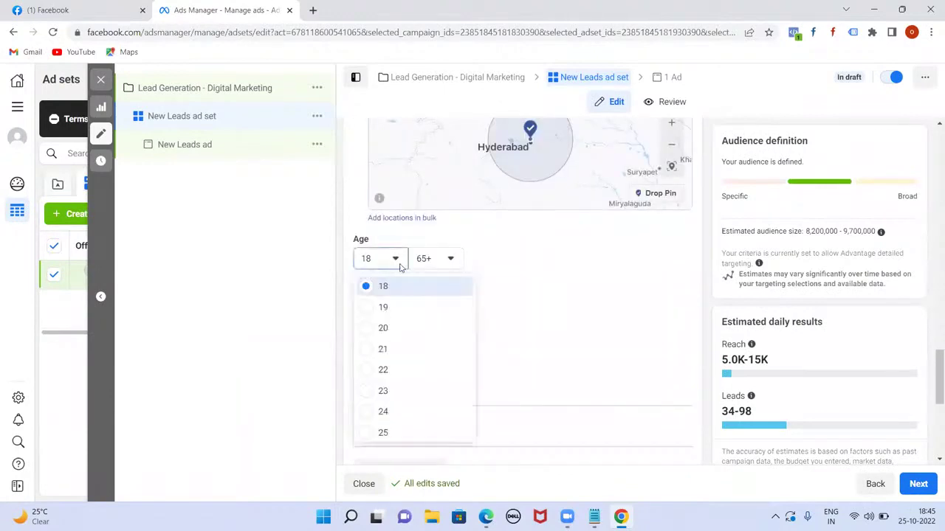
click(371, 354)
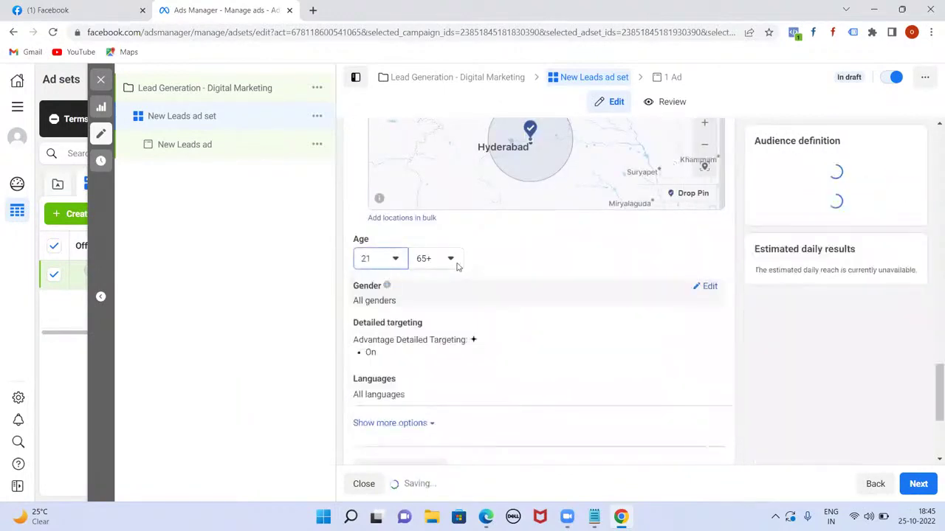
click(450, 259)
scroll(485, 370, up, 10)
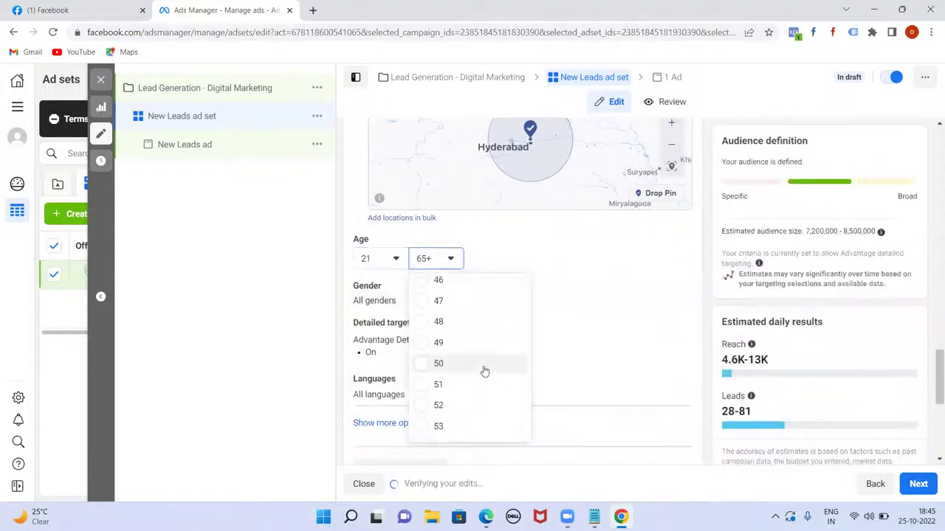
scroll(484, 370, down, 2)
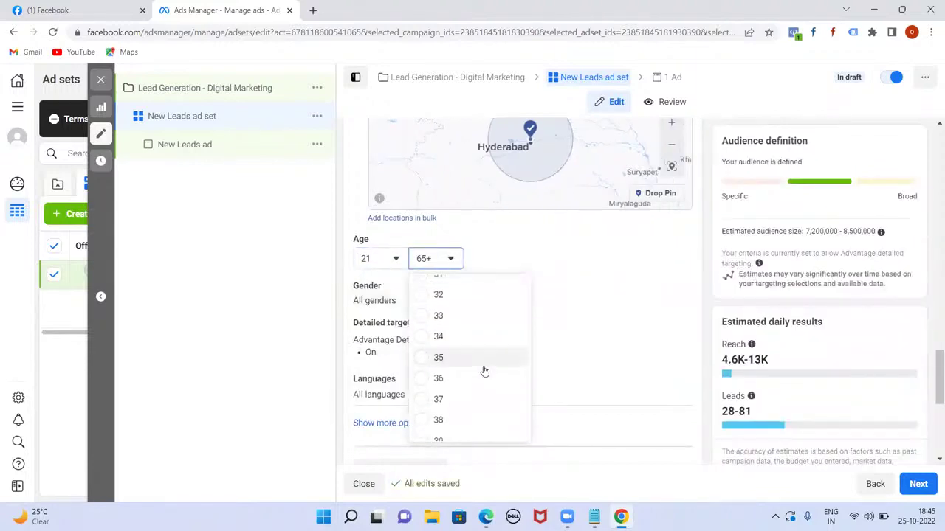
scroll(457, 347, down, 2)
click(425, 299)
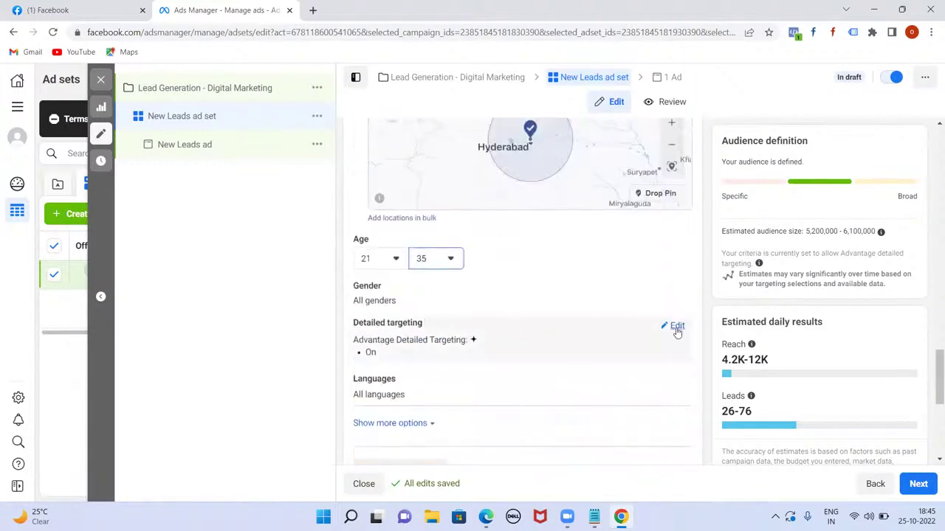
- In Detailed targeting, search 'bb' and add BBA, MBA and MBA Marketing as fields of study
click(676, 326)
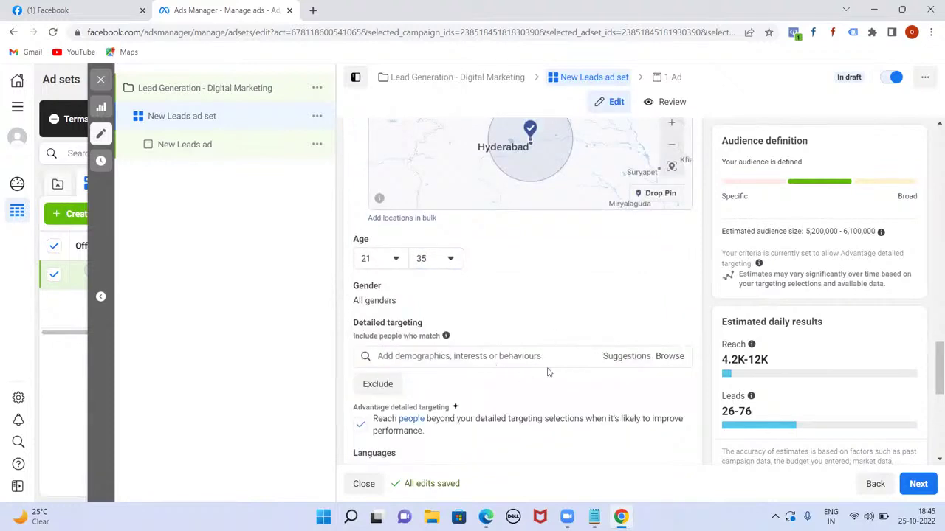
click(441, 357)
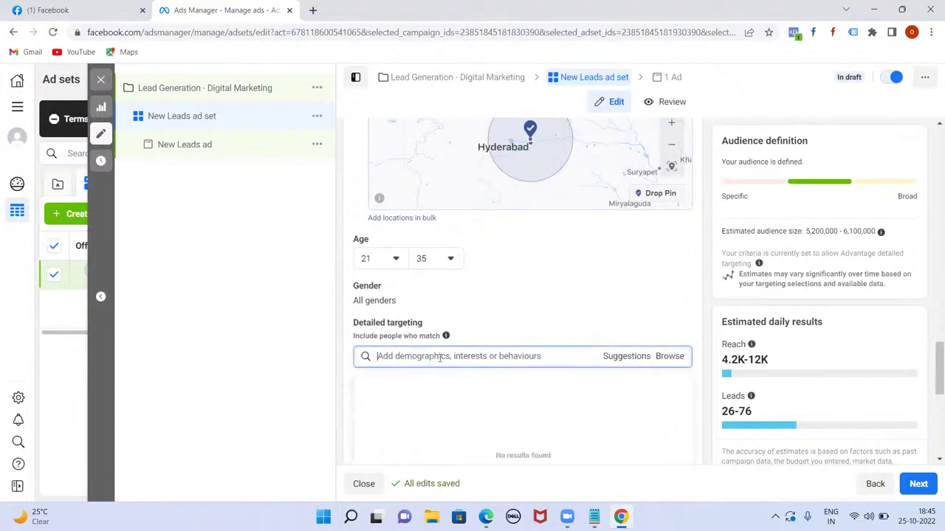
text(bba)
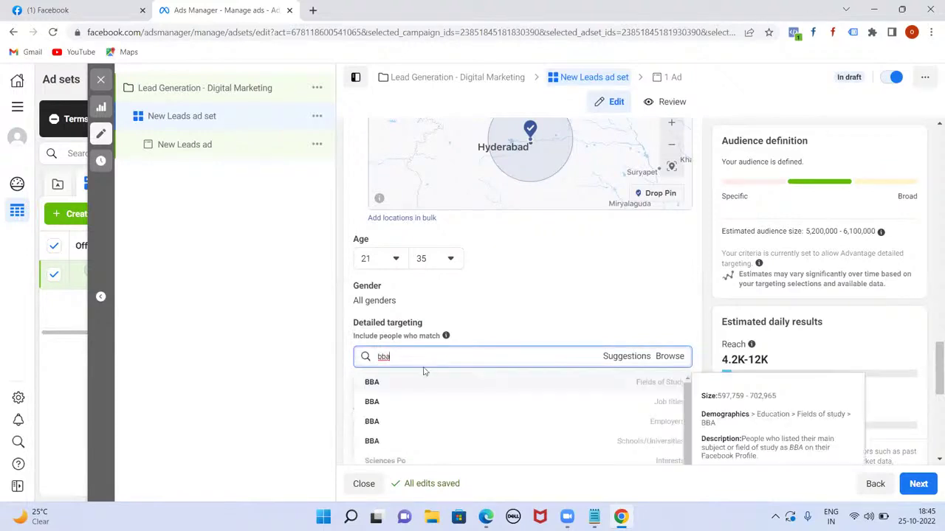
click(392, 384)
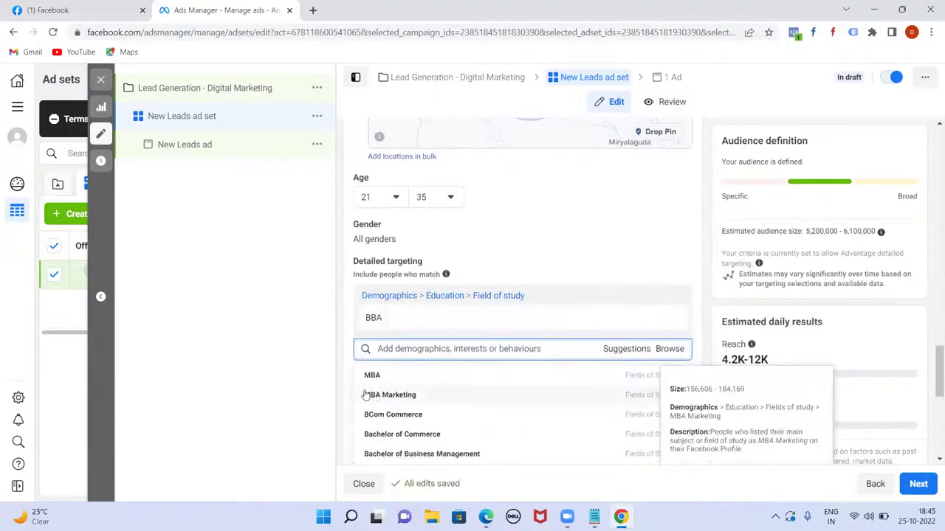
click(375, 376)
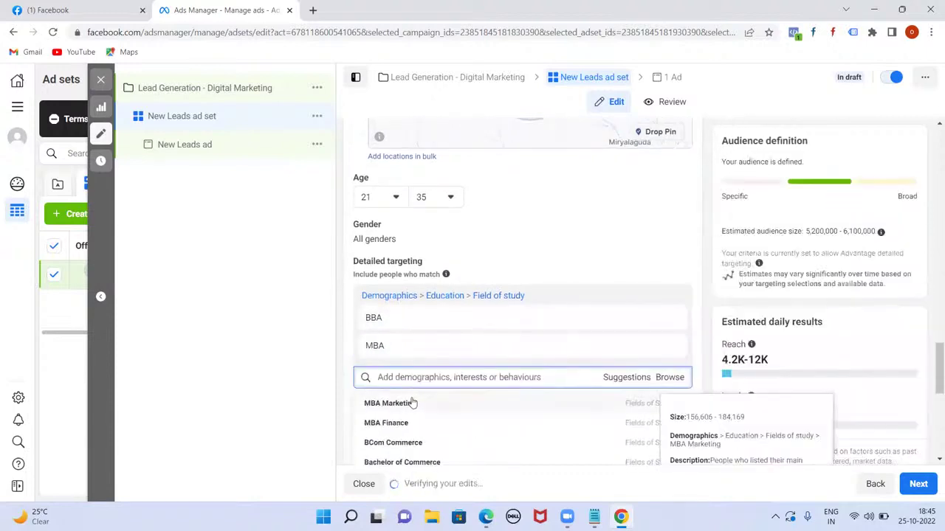
click(446, 404)
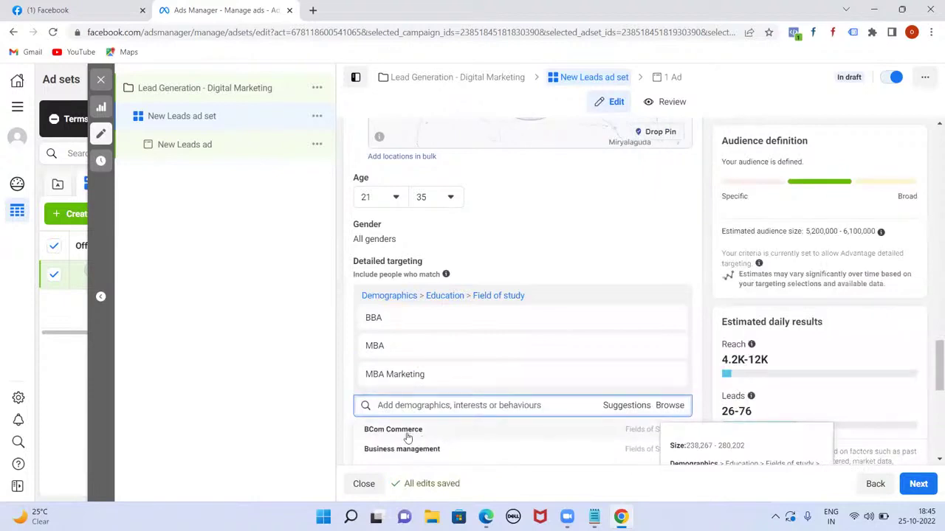
- Add BCom Commerce, B.Com(CA) and MBA Marketing & Finance as further fields of study
click(410, 434)
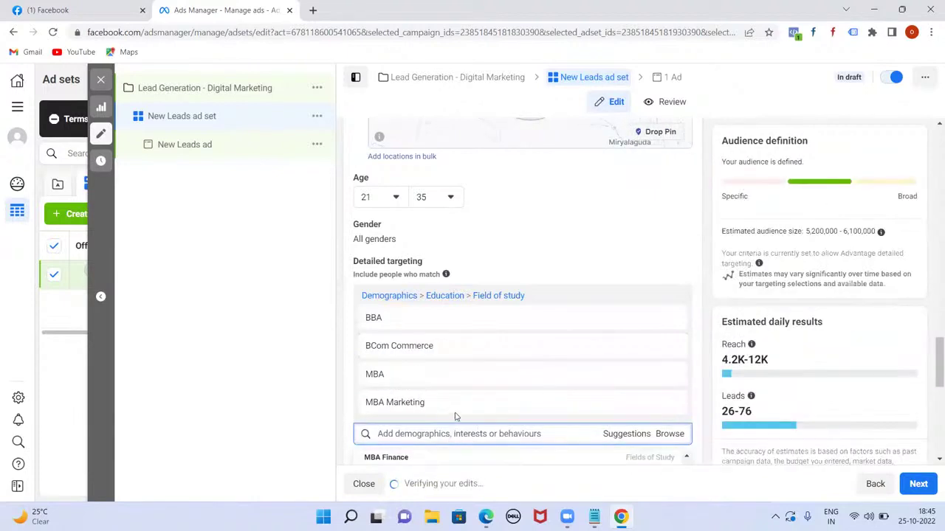
scroll(472, 430, down, 1)
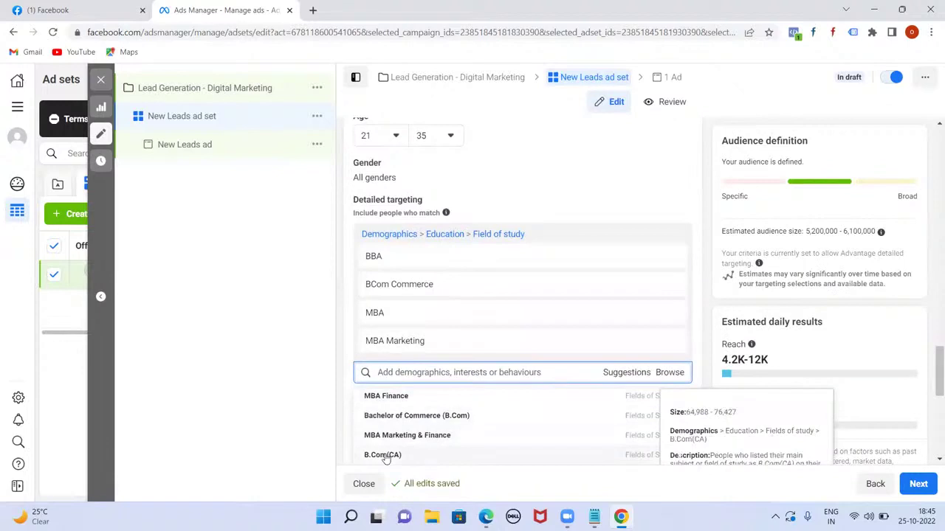
click(384, 456)
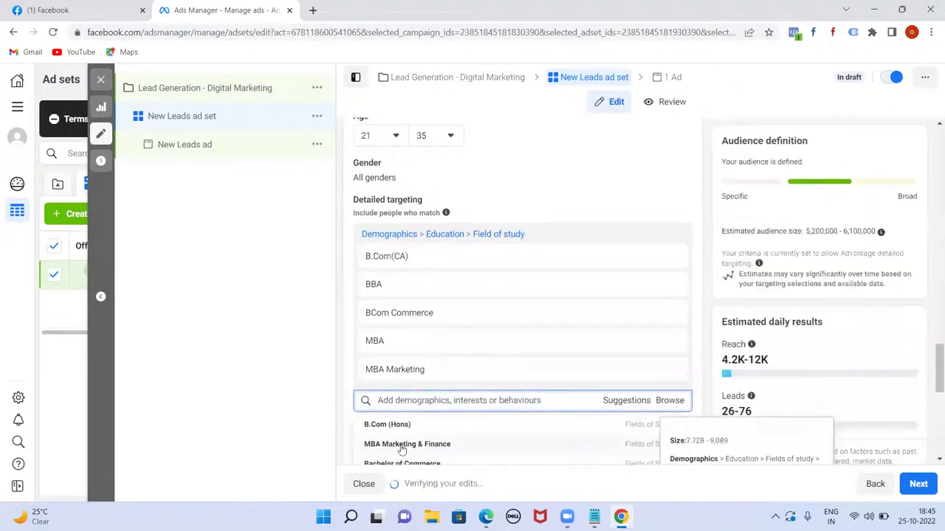
click(402, 447)
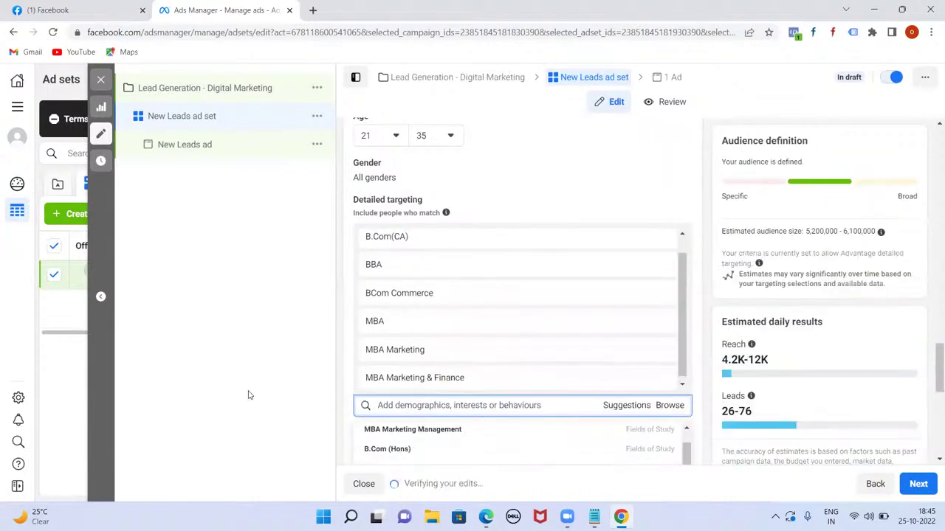
click(250, 396)
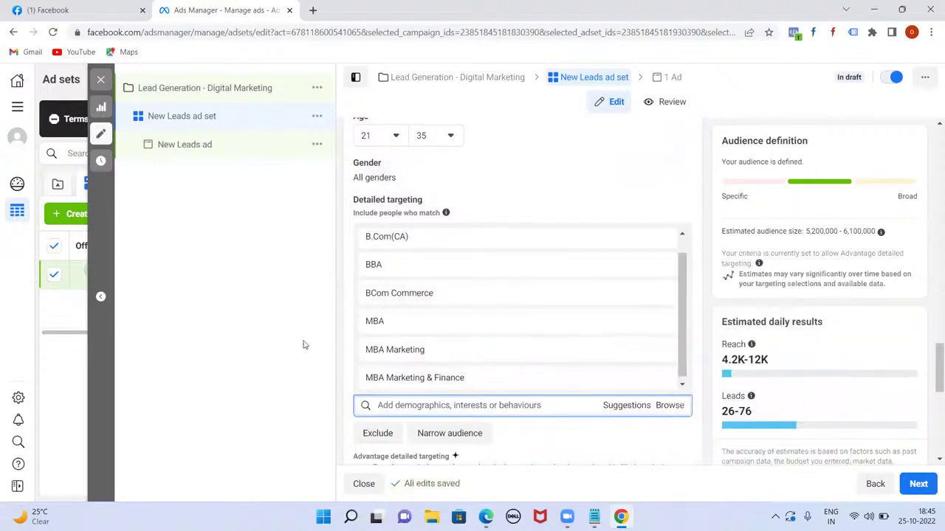
scroll(615, 394, down, 5)
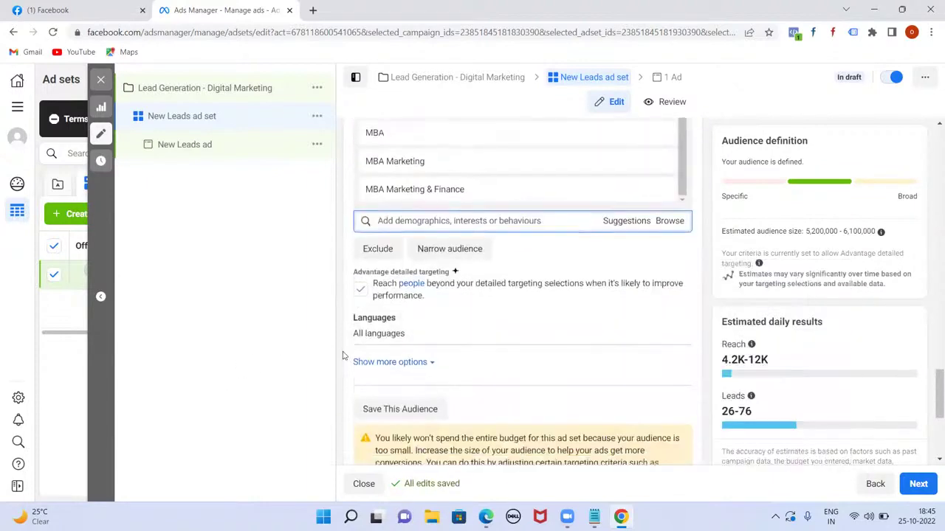
scroll(428, 362, up, 4)
scroll(430, 362, up, 15)
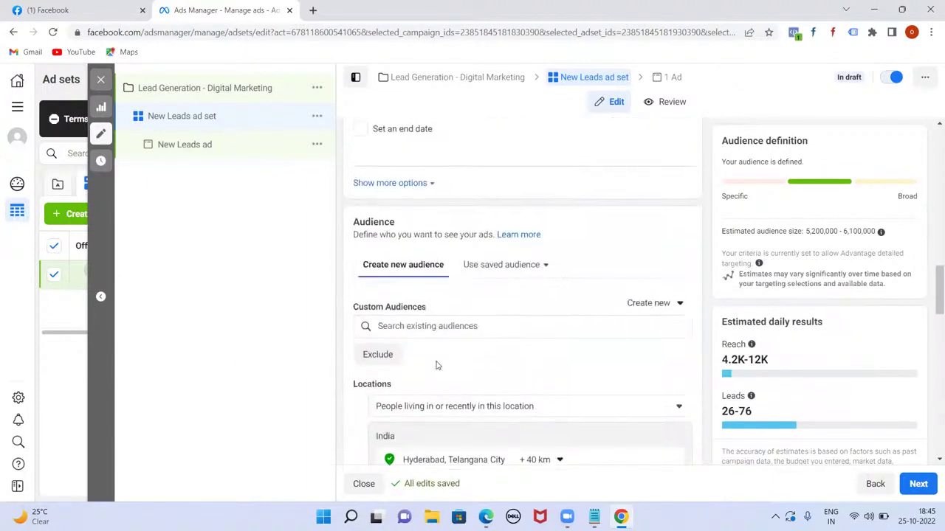
scroll(436, 364, up, 6)
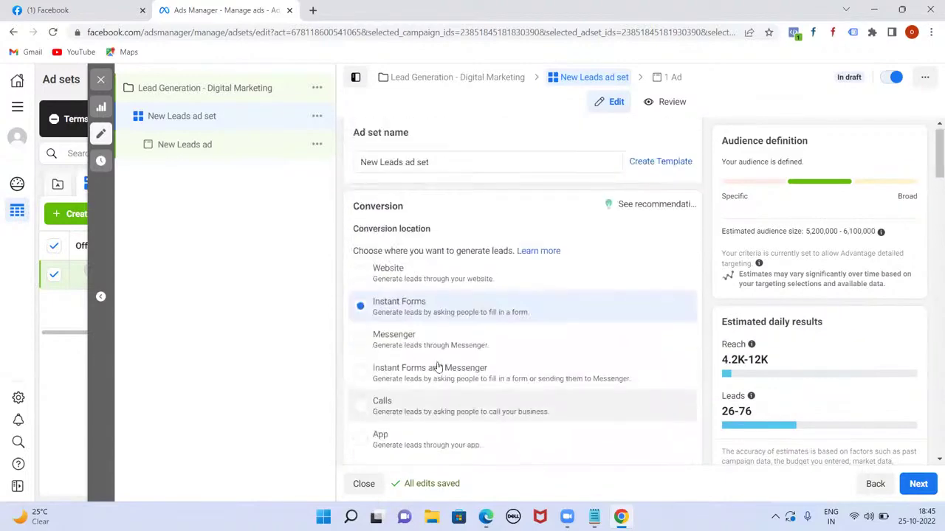
scroll(483, 362, down, 8)
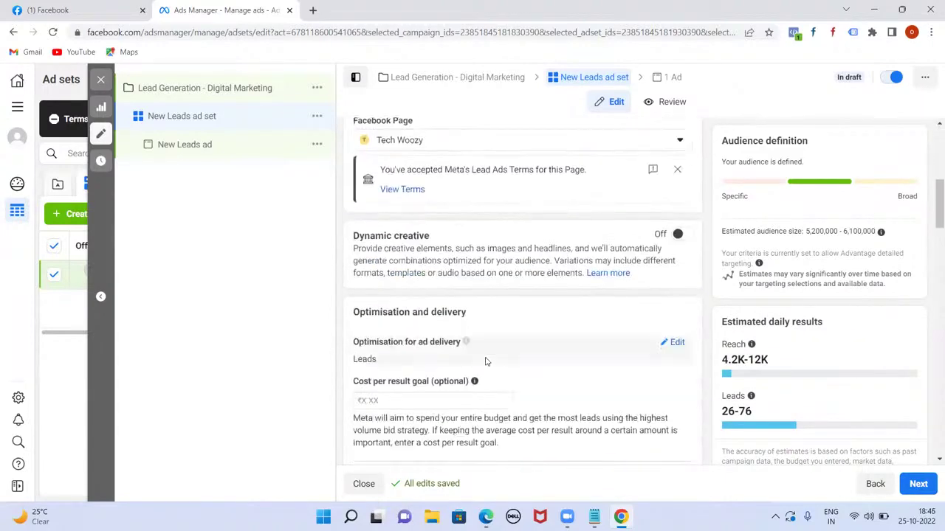
scroll(486, 362, down, 1)
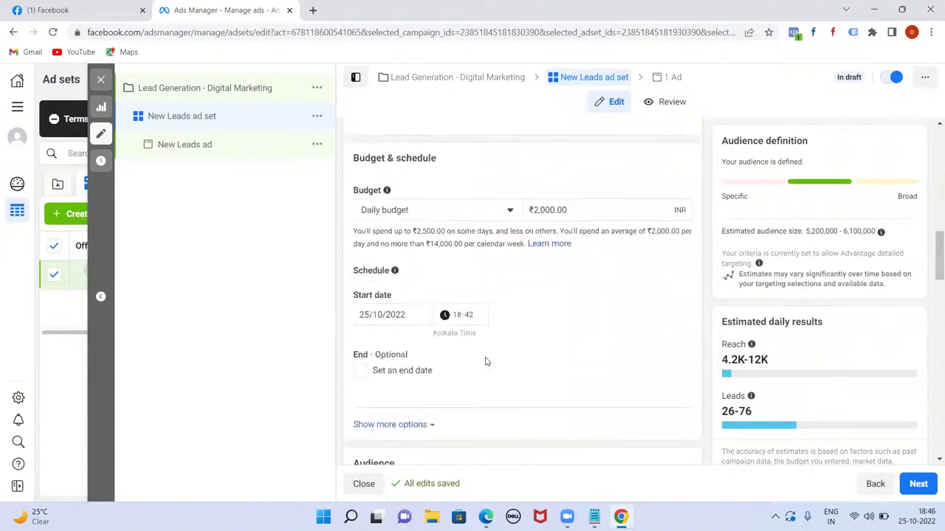
scroll(486, 362, down, 3)
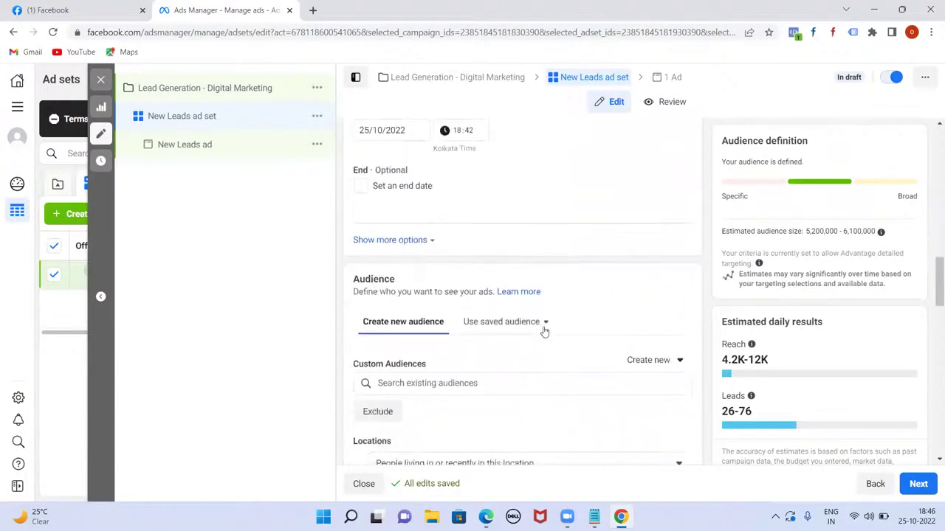
click(544, 325)
mouse_move(517, 393)
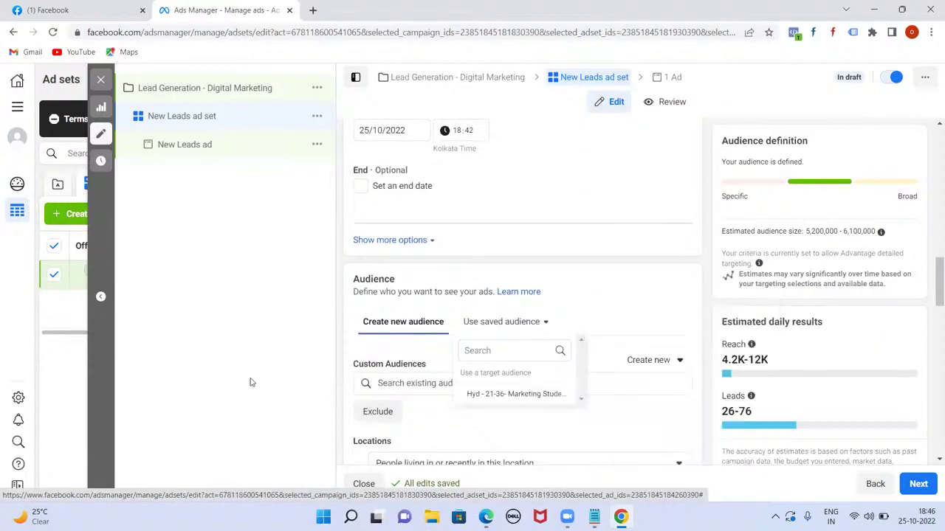
scroll(601, 361, down, 3)
scroll(604, 356, down, 15)
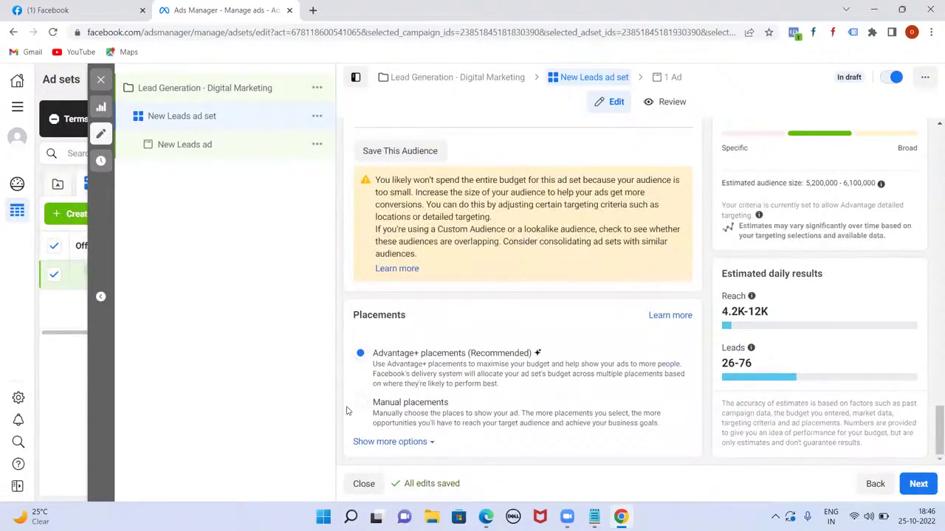
- Switch to manual placements and exclude Audience Network and Facebook Marketplace
click(361, 404)
scroll(581, 354, down, 3)
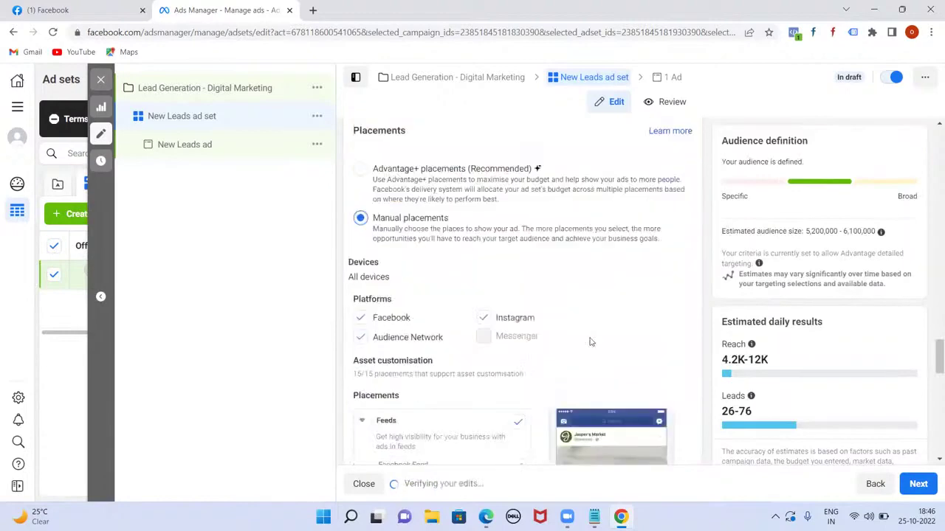
click(360, 276)
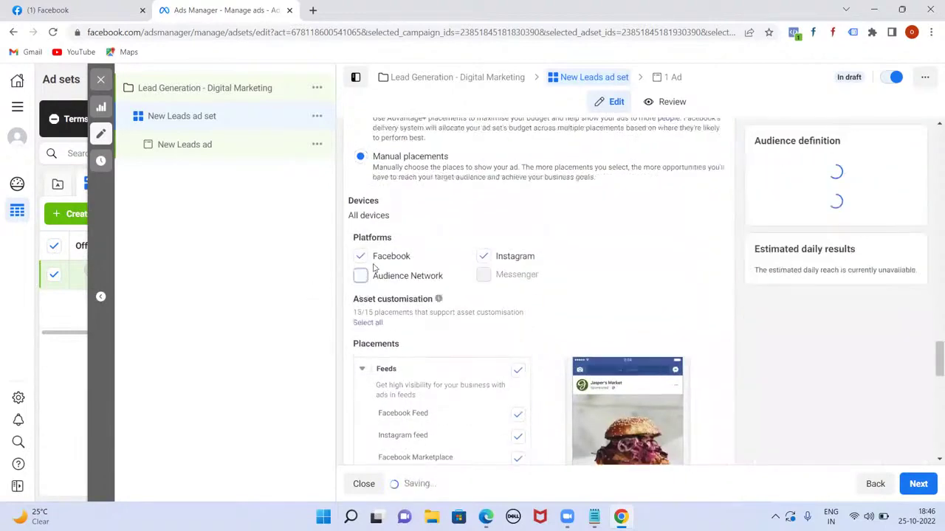
scroll(615, 306, down, 3)
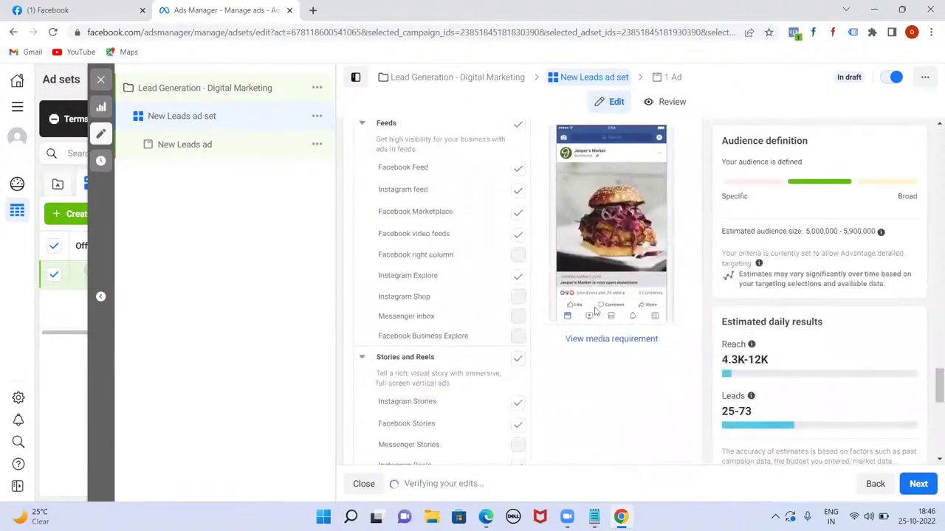
click(520, 215)
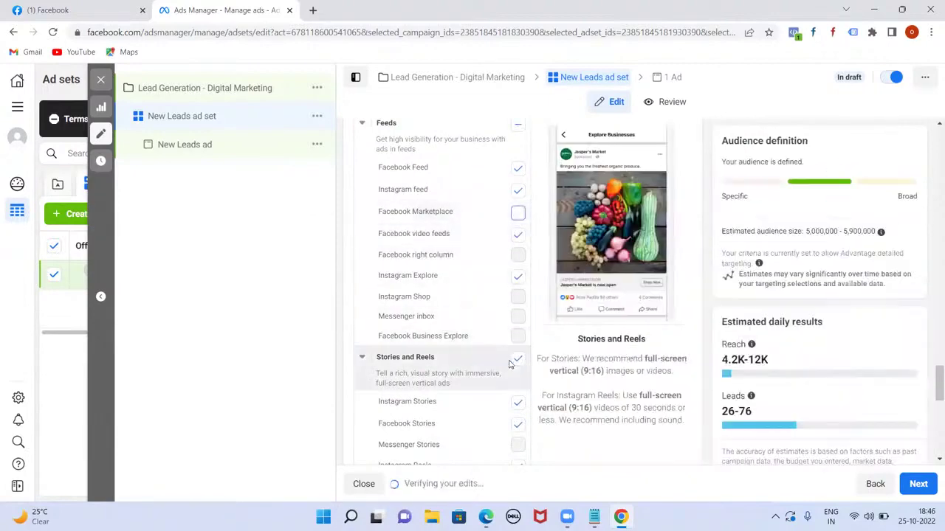
- Exclude the In-article (Facebook Instant Articles) placements as well
scroll(509, 364, down, 1)
scroll(465, 352, down, 2)
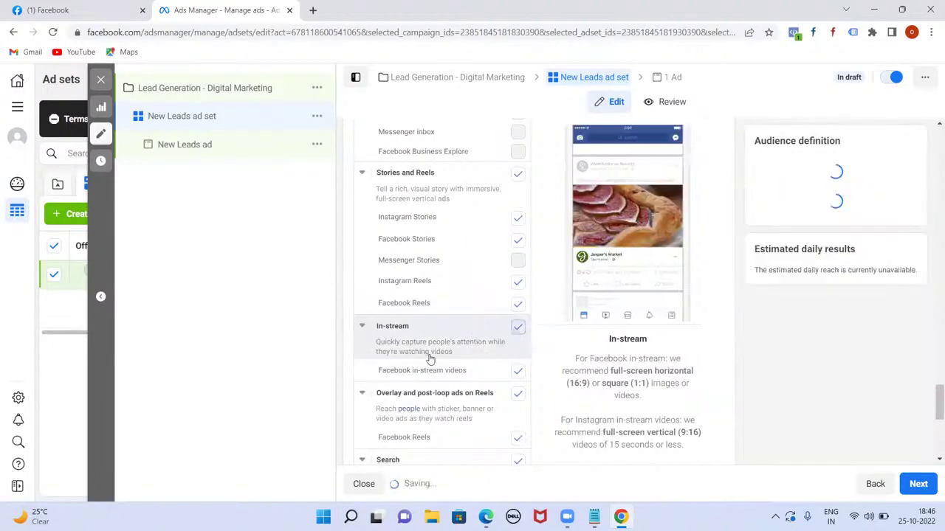
scroll(436, 351, down, 2)
scroll(454, 344, down, 2)
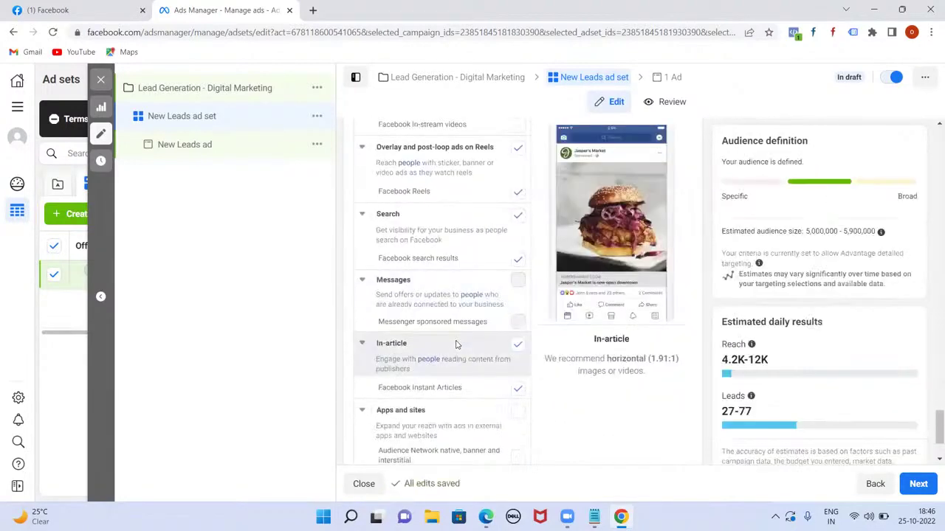
scroll(455, 345, down, 2)
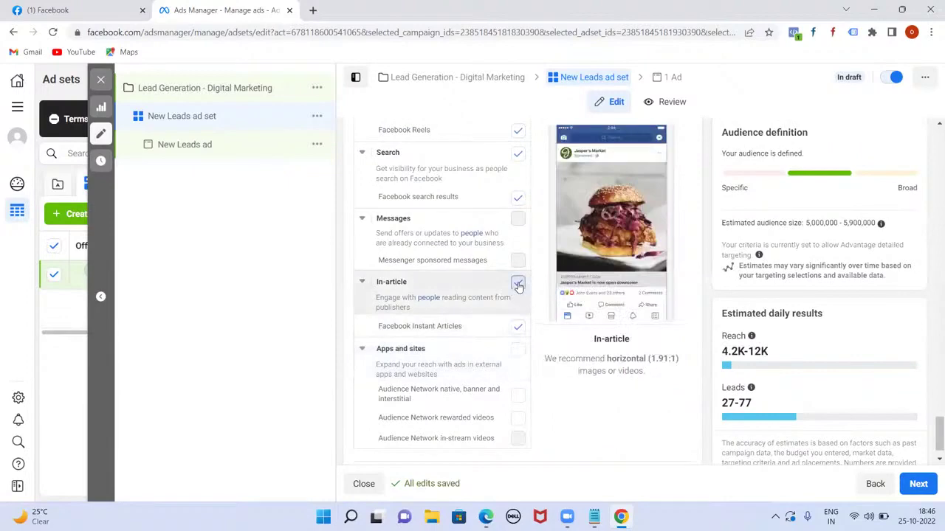
click(518, 285)
scroll(447, 328, down, 1)
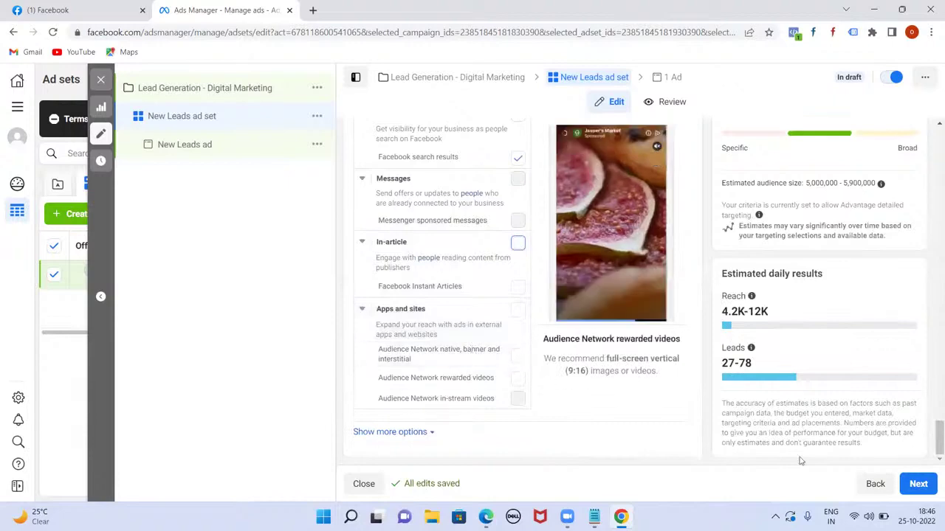
scroll(593, 367, up, 5)
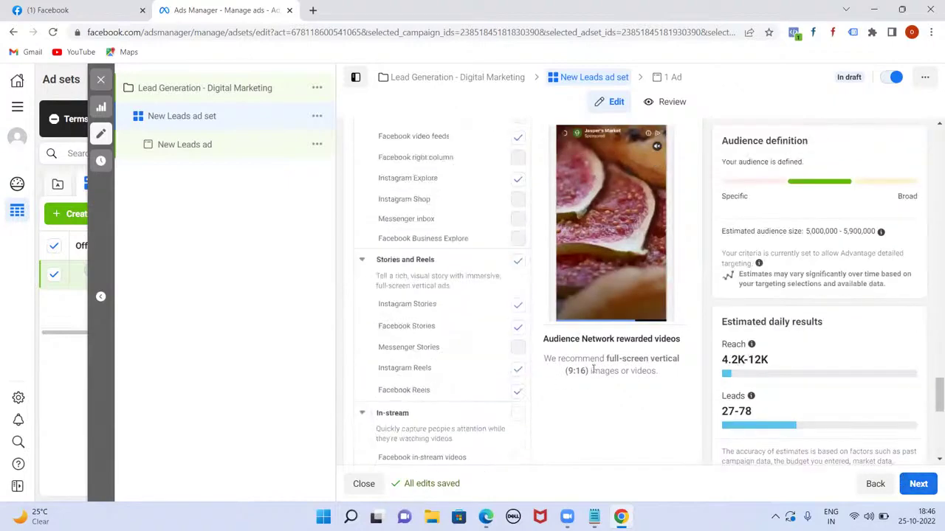
- Move to the New Leads ad level and bring up the ad creative's media options
click(919, 484)
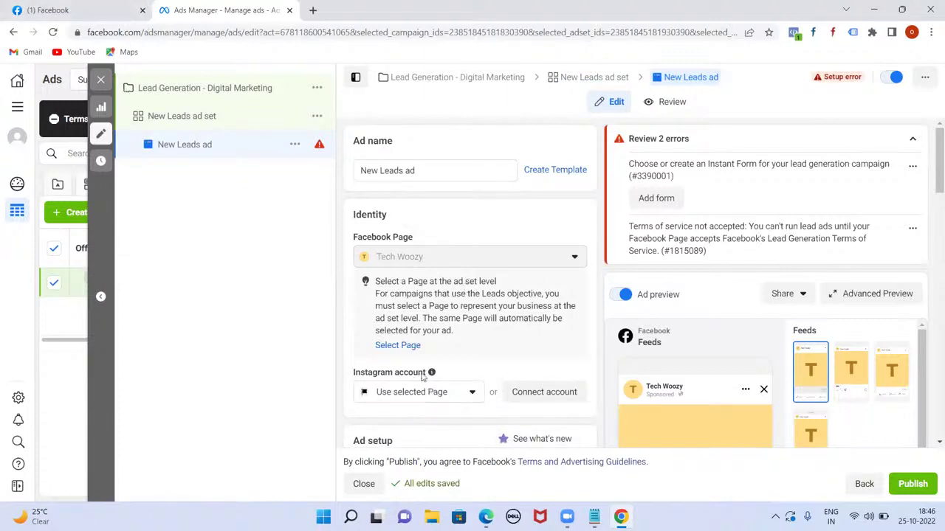
scroll(547, 387, down, 2)
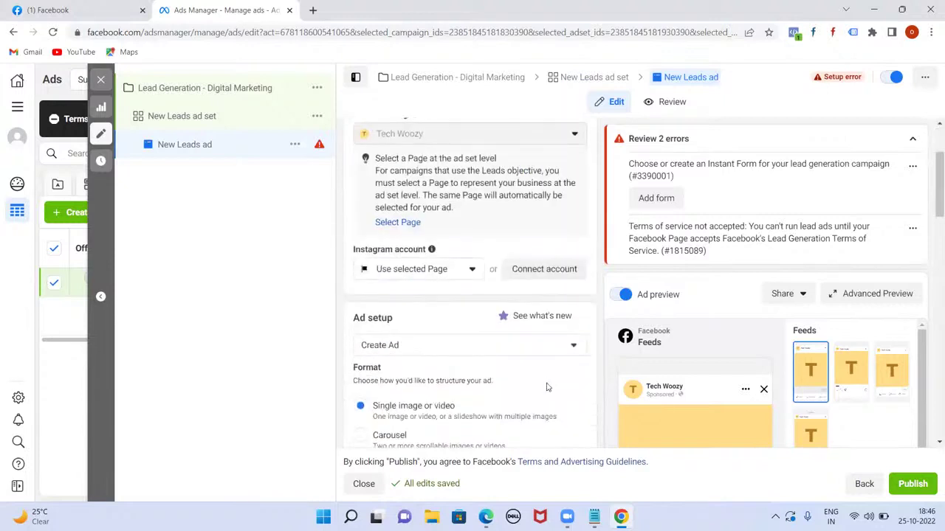
scroll(546, 388, down, 2)
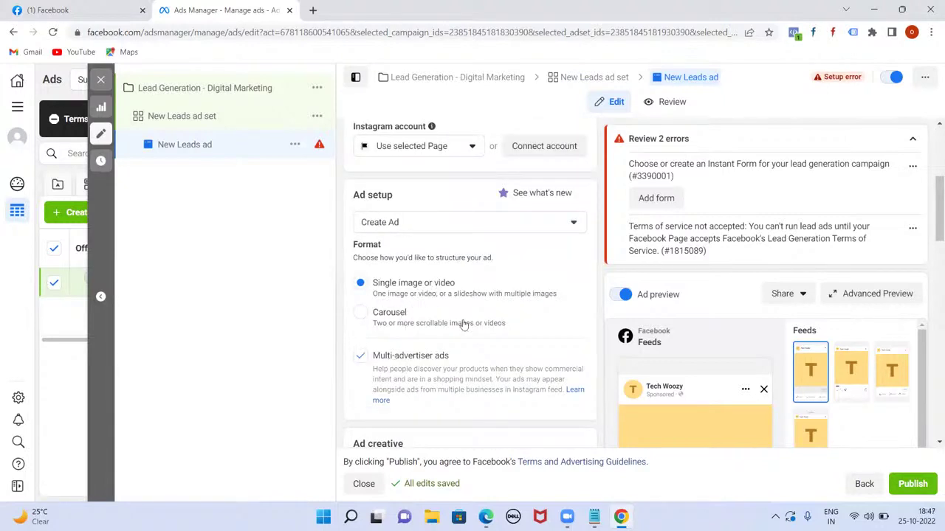
scroll(461, 332, down, 4)
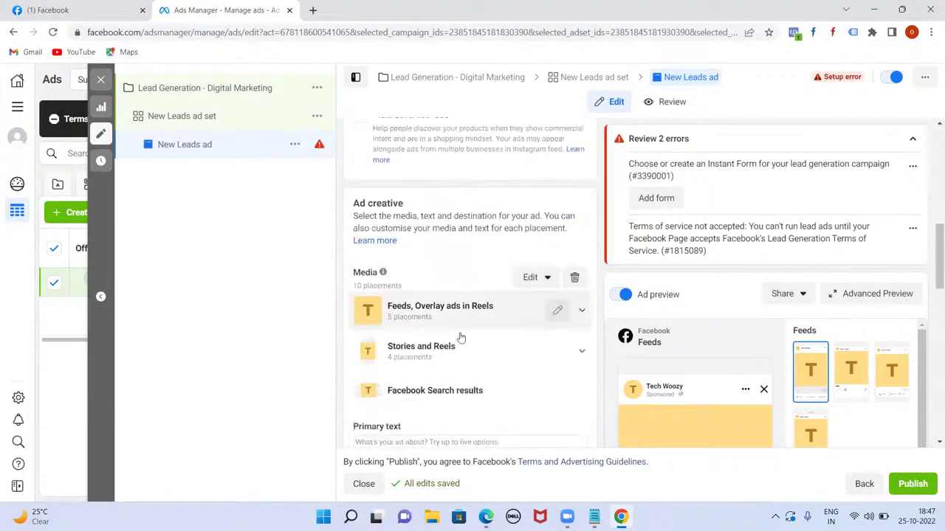
click(535, 271)
- Swap the ad media for the social media strategies image, keeping default crops
click(536, 301)
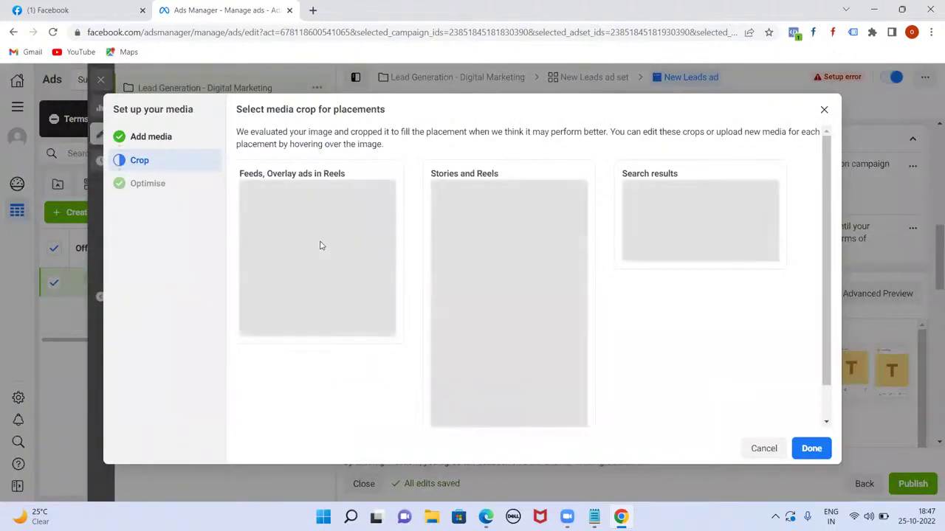
click(152, 137)
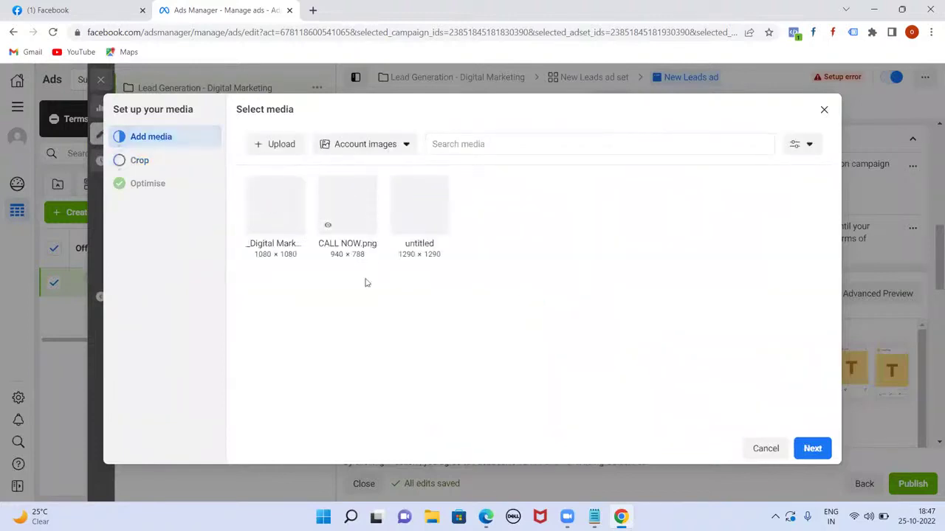
click(255, 224)
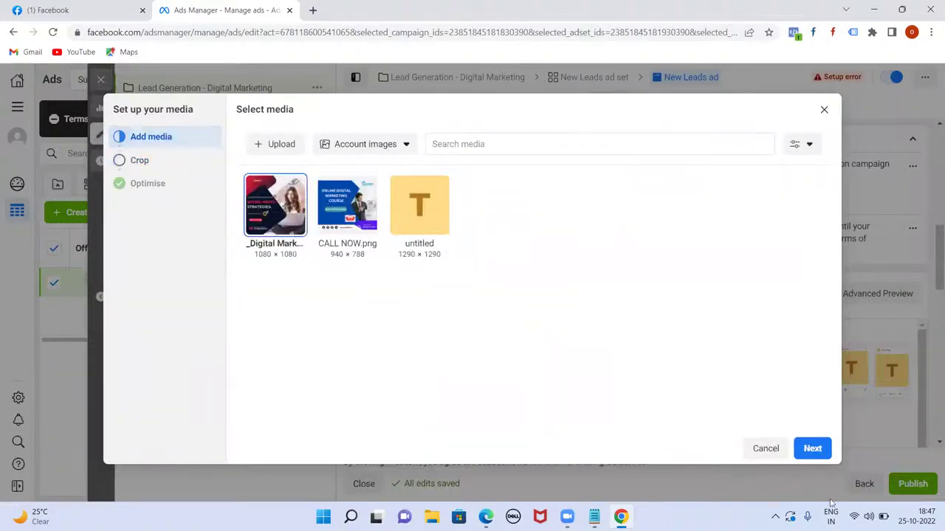
click(812, 448)
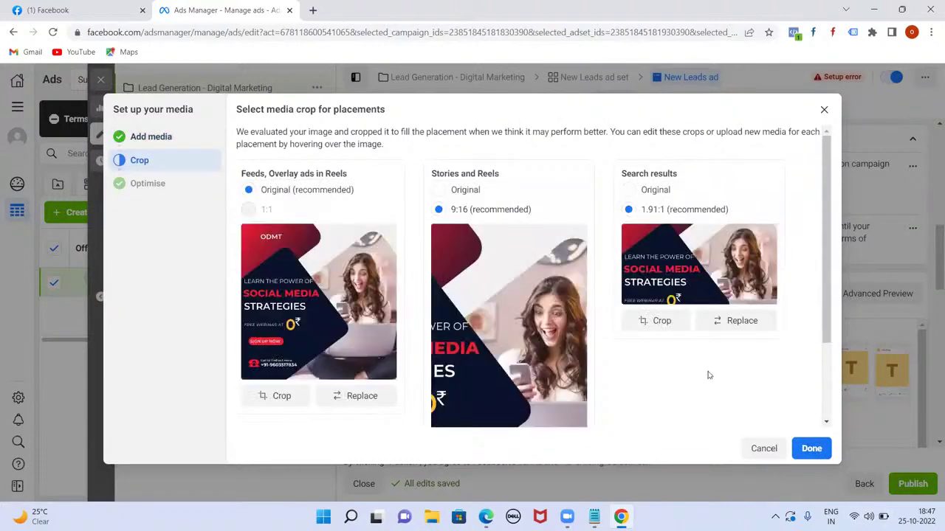
click(812, 448)
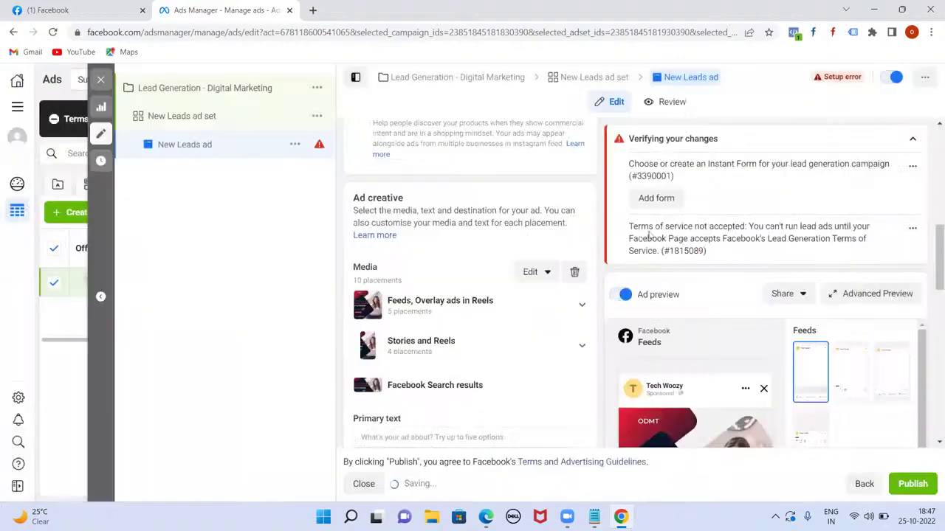
- Write primary text on getting job ready in 2 months with 100% Job Guarantee and a contact number
scroll(570, 343, down, 2)
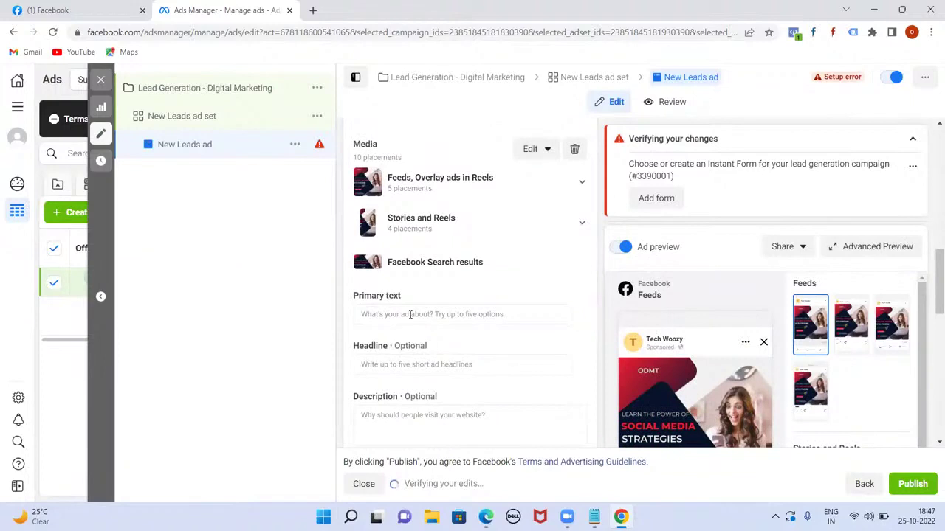
scroll(678, 428, down, 2)
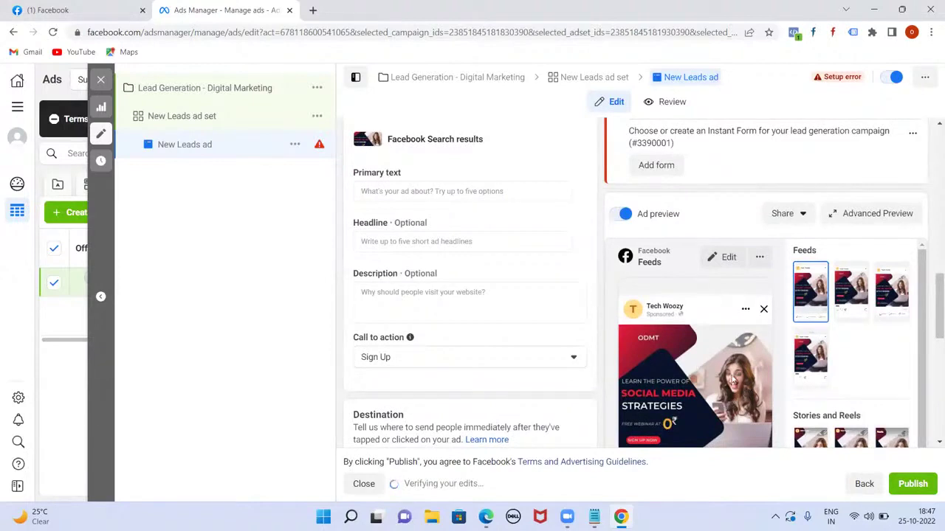
click(417, 194)
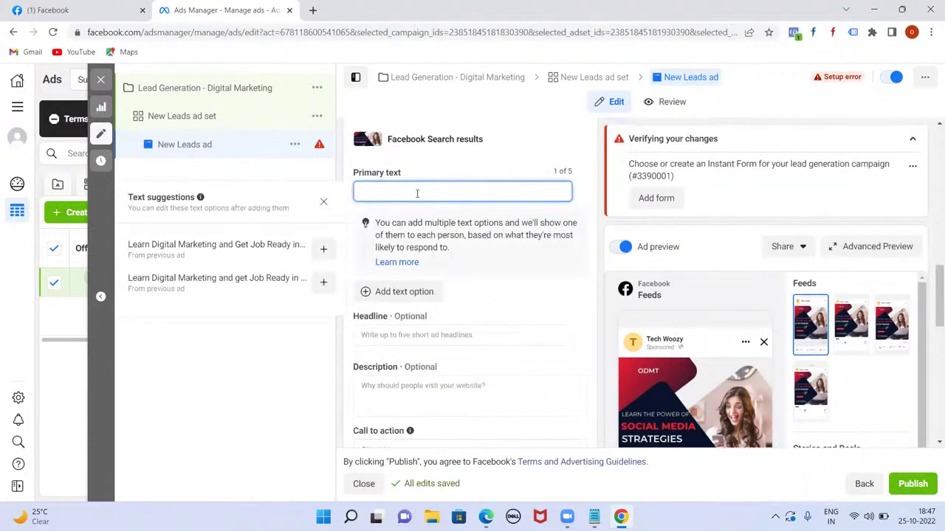
text(Learn Digital Marketing and Get Job Ready in Just)
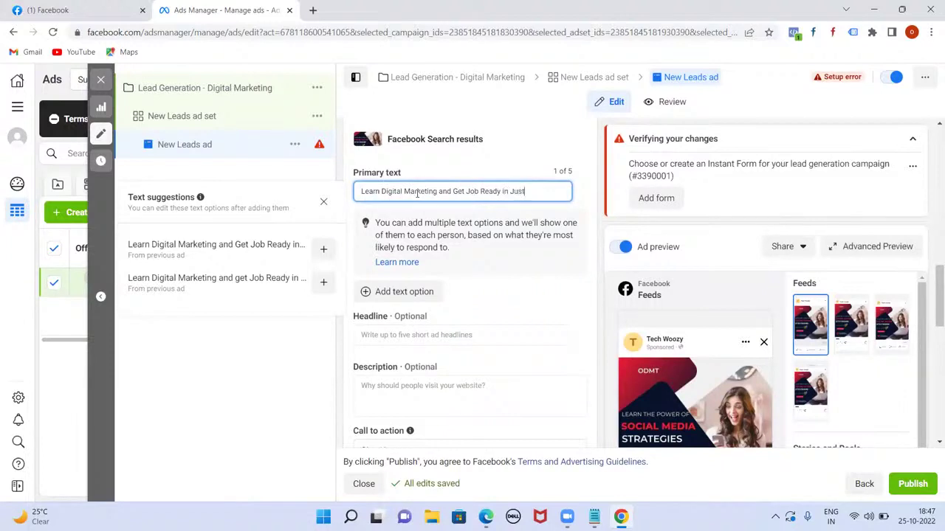
text( 2 Months.)
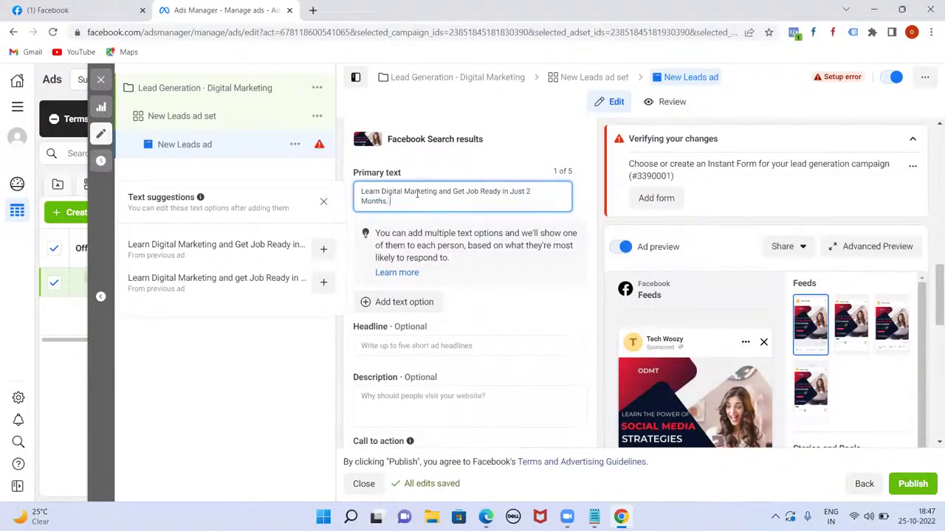
text( 100)
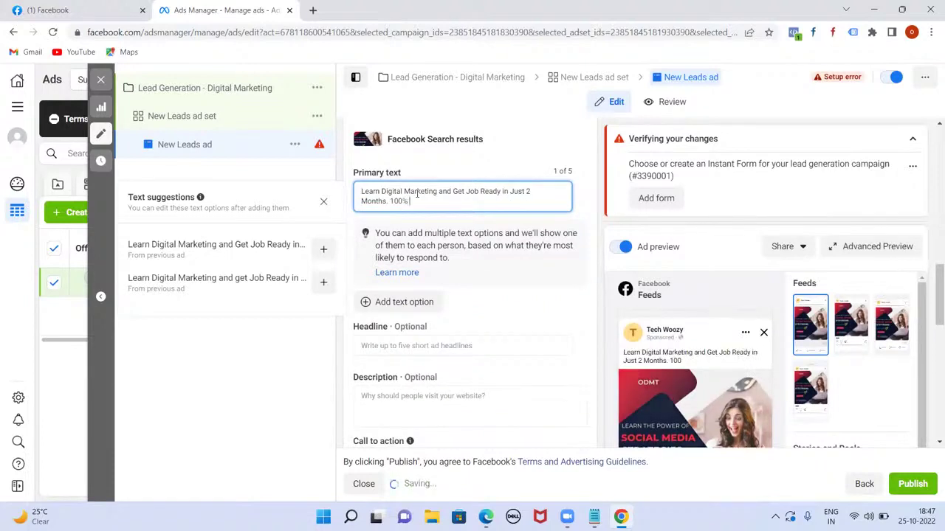
text(% Job Guaran)
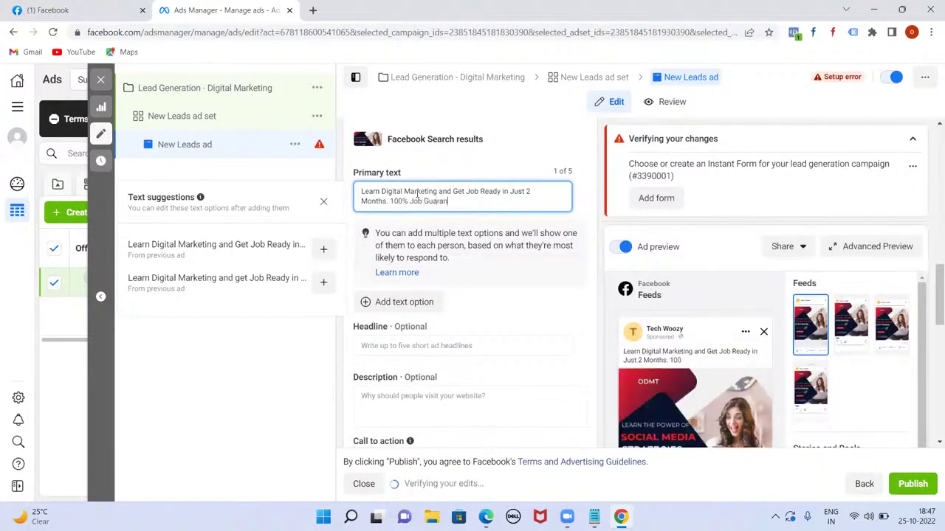
text(tee Program. Call us t)
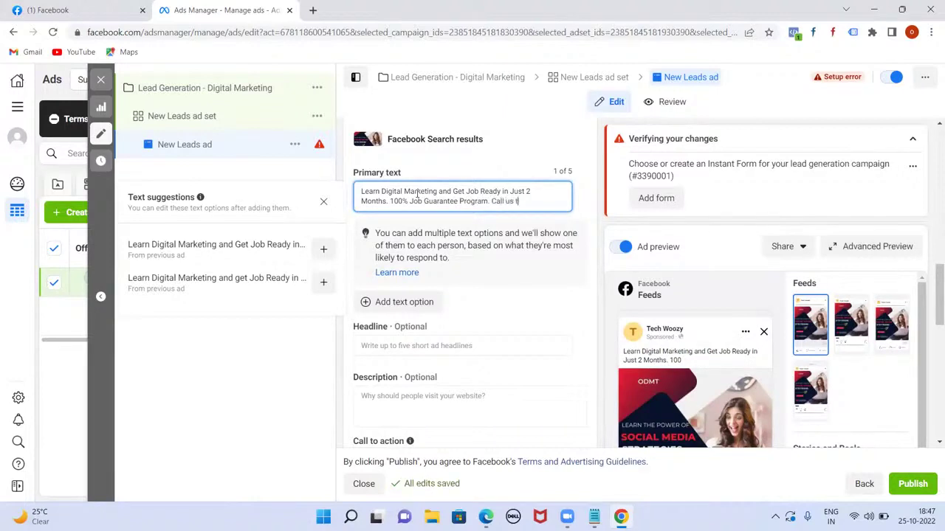
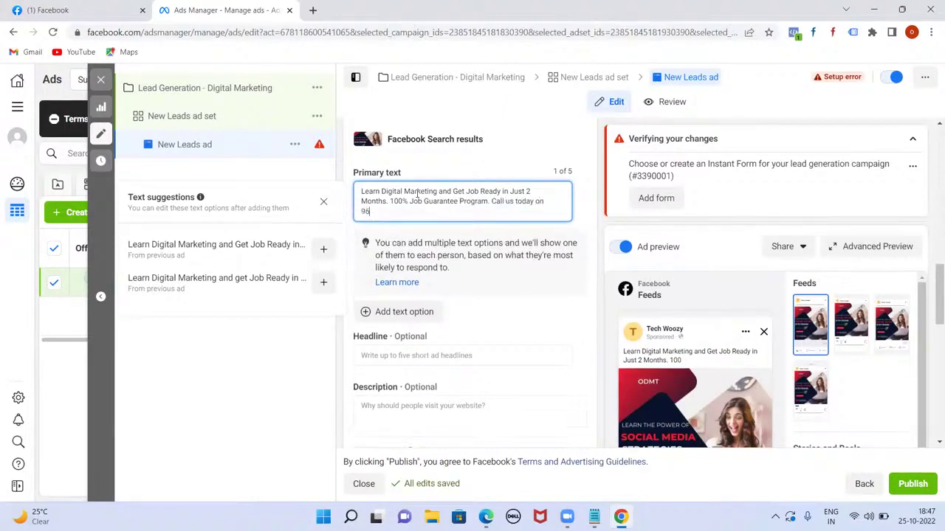
scroll(418, 236, up, 1)
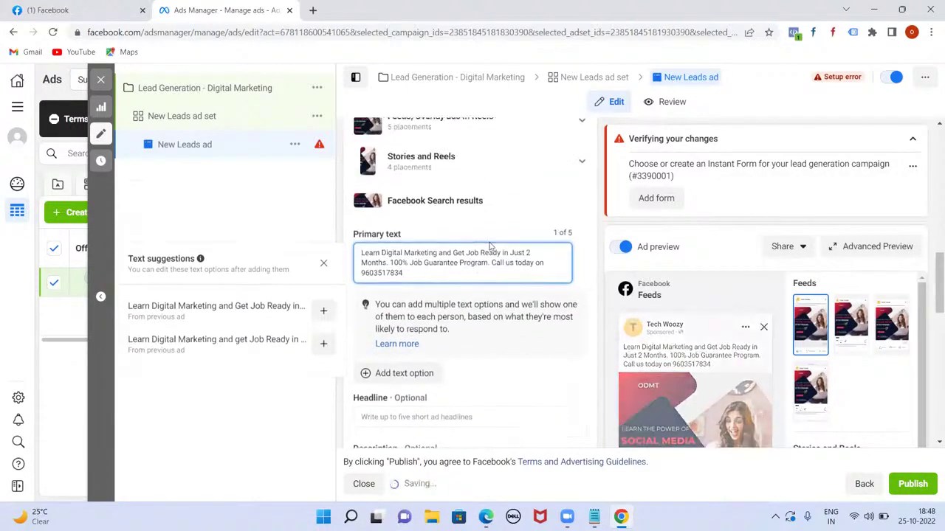
scroll(488, 355, down, 3)
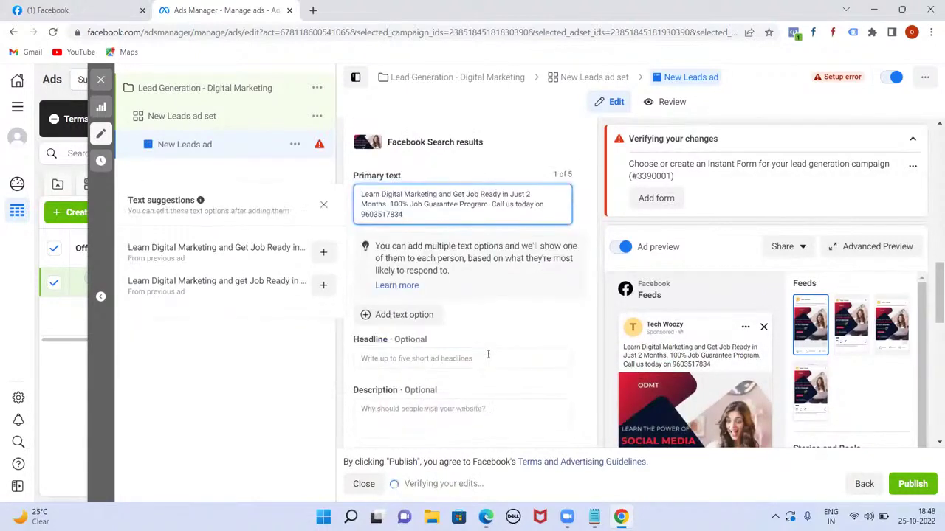
scroll(487, 357, down, 1)
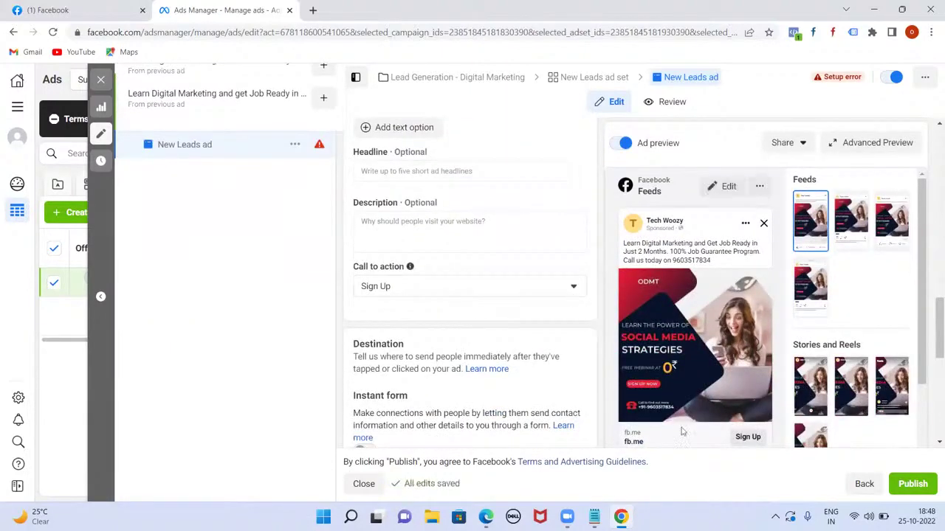
- Review the call-to-action choices without changing them
click(575, 288)
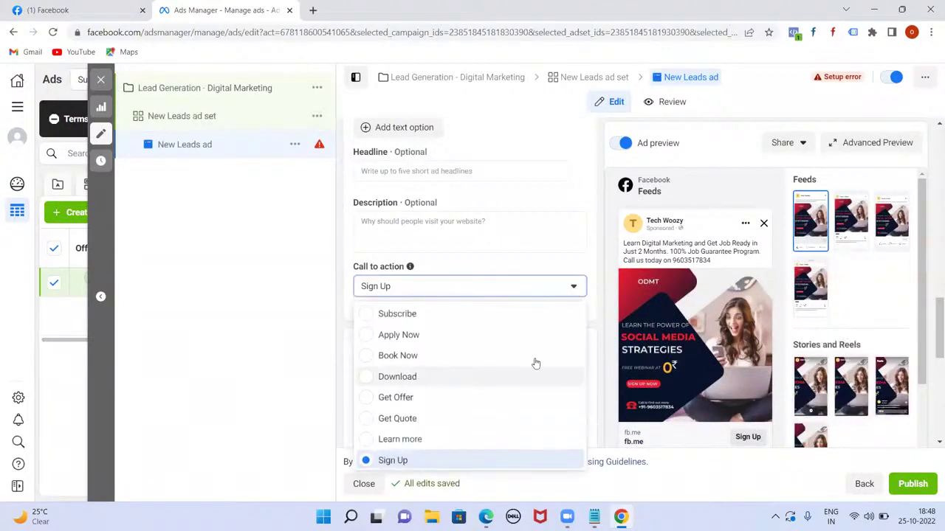
click(307, 349)
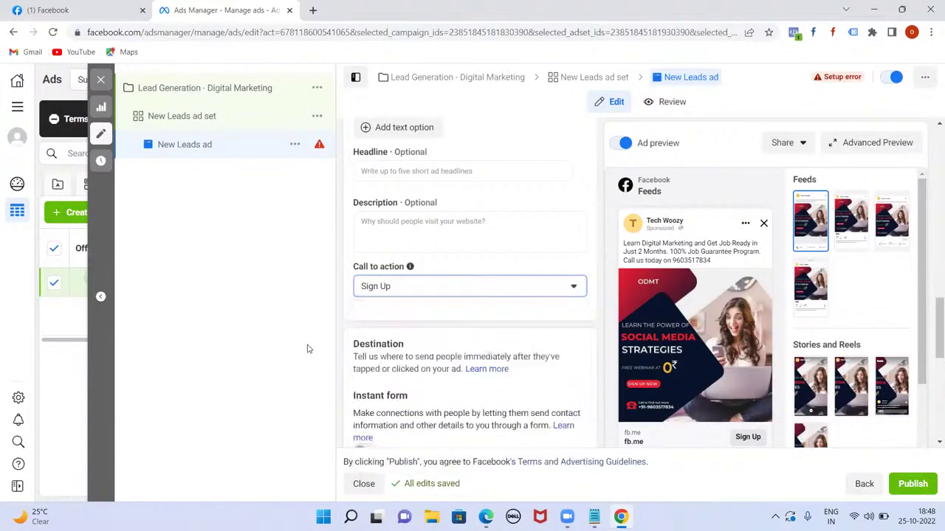
scroll(437, 316, up, 2)
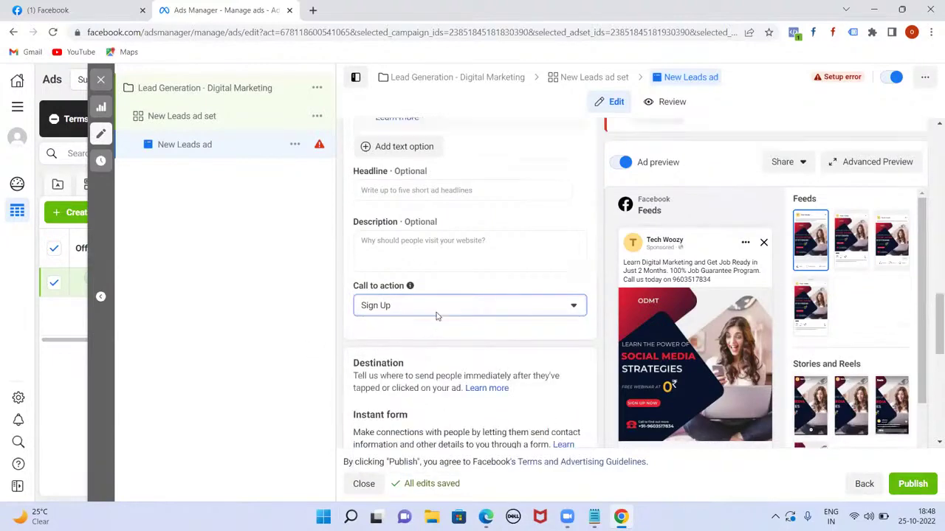
scroll(472, 353, down, 4)
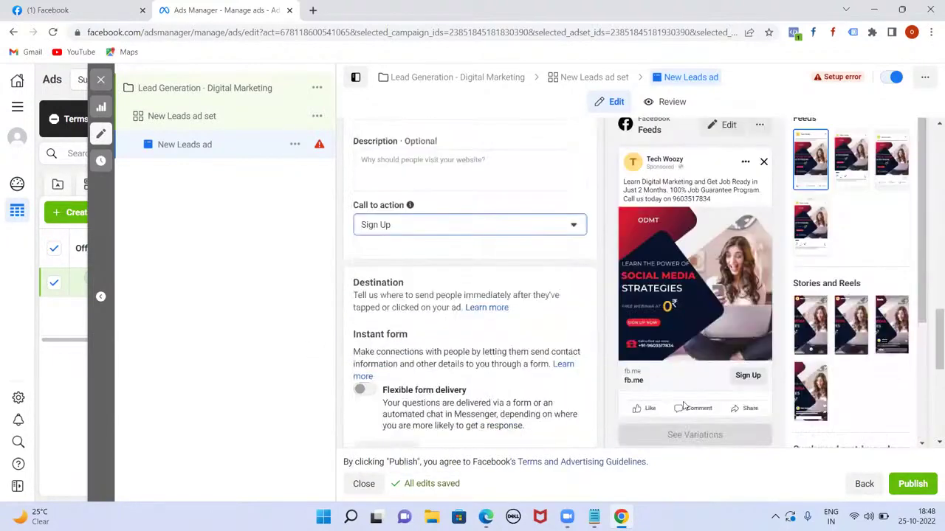
scroll(554, 382, up, 3)
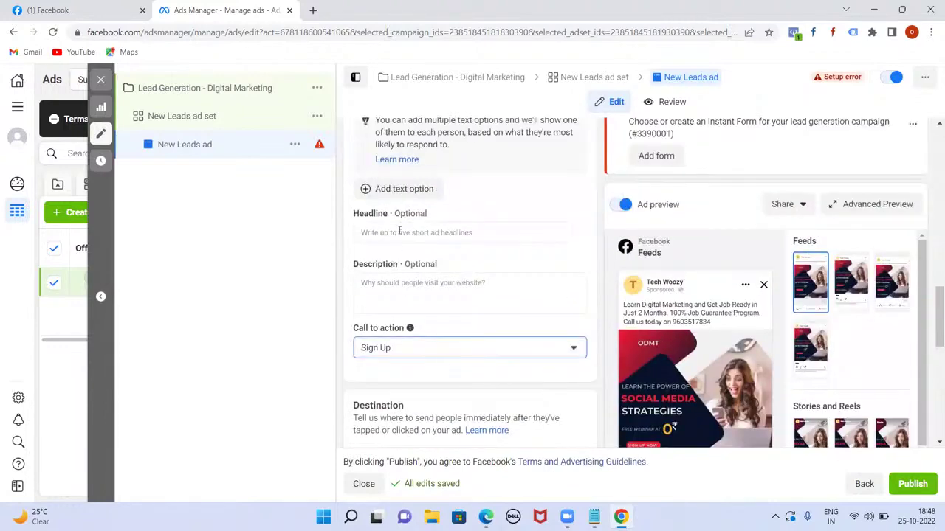
- Set the headline to '100% Job Guarantee' and the description to 'Limited Seats'
click(398, 231)
text(100)
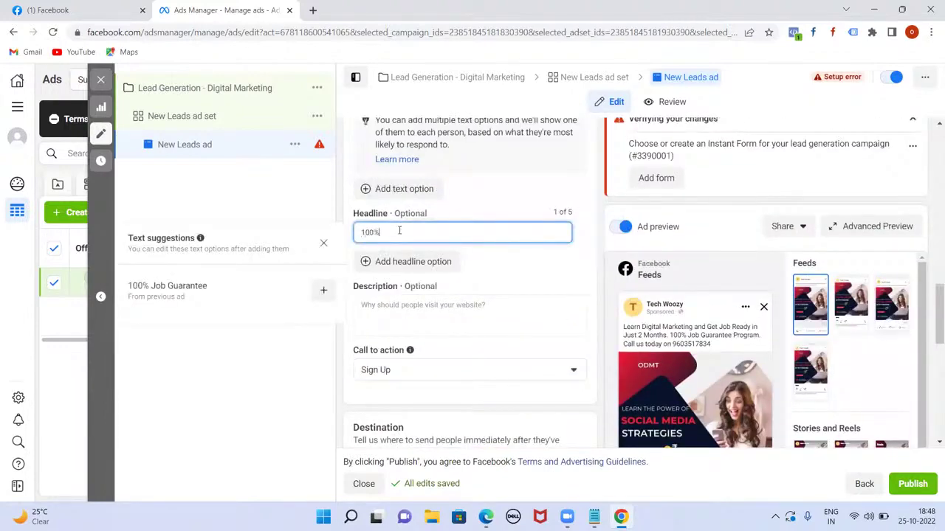
text(% Job Guarantee)
click(395, 309)
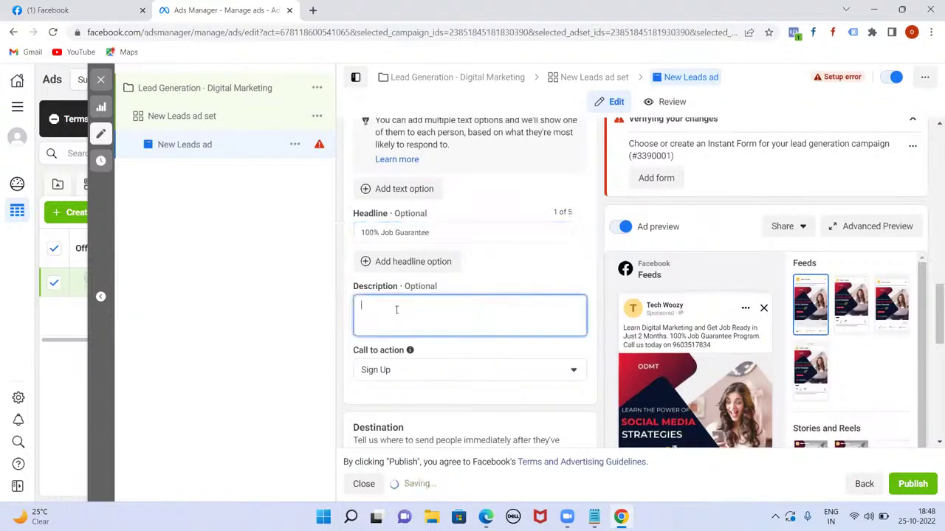
text(Limited Seats)
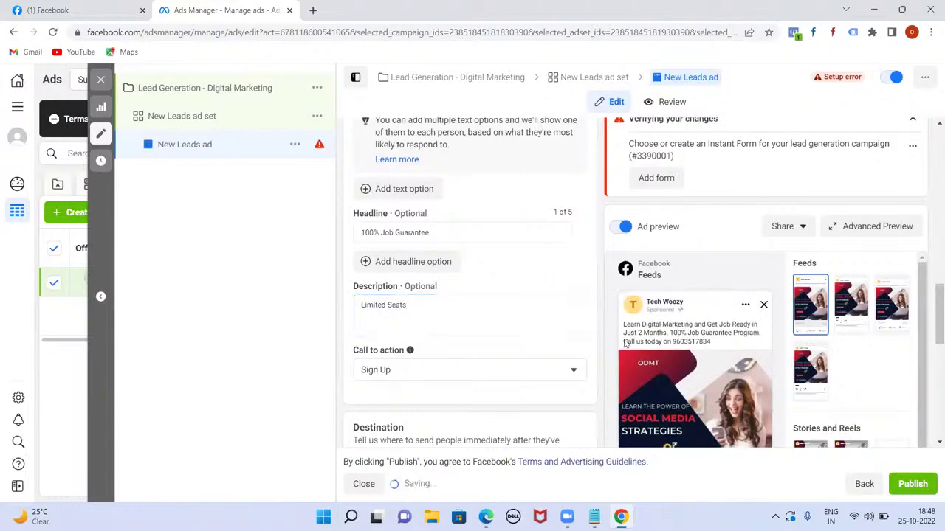
scroll(638, 262, down, 4)
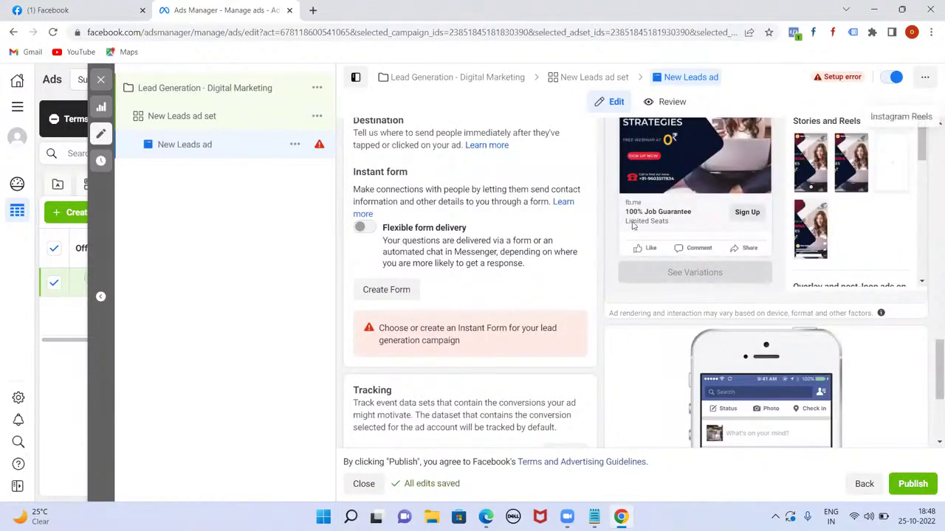
scroll(515, 303, down, 2)
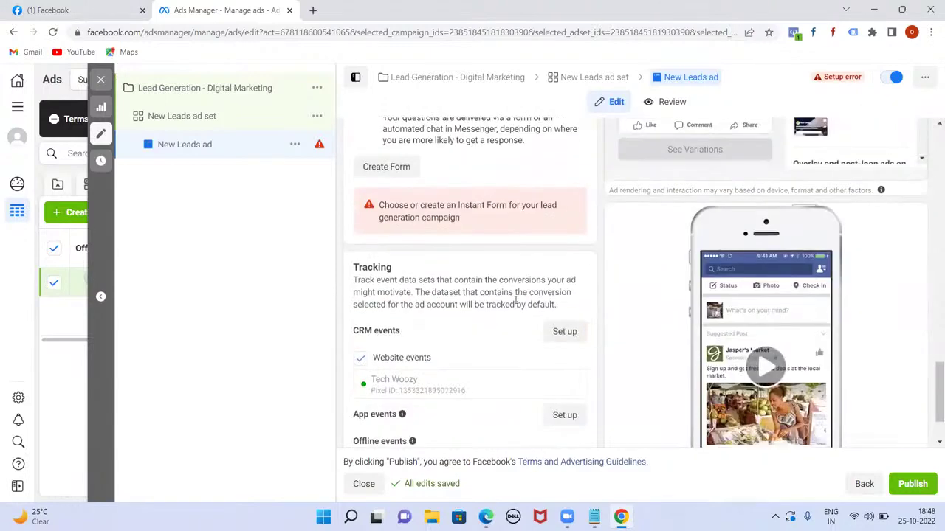
scroll(443, 314, up, 2)
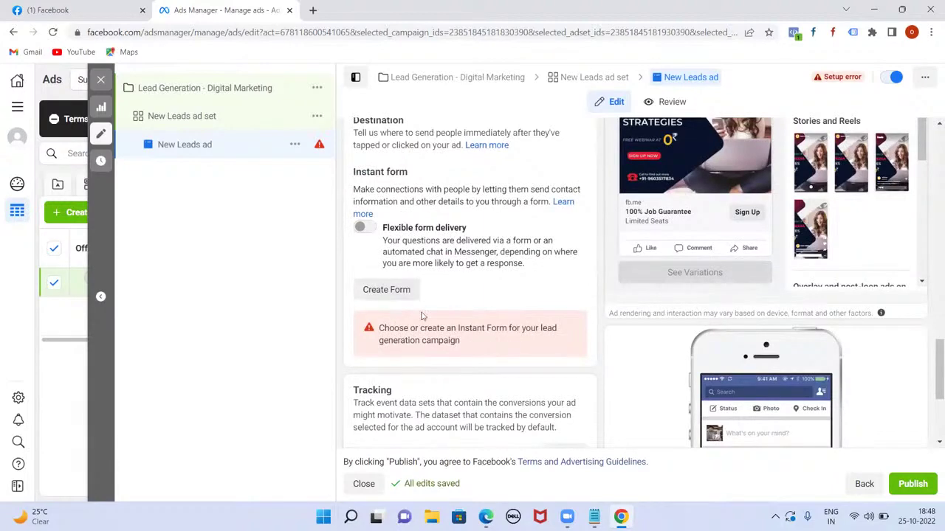
scroll(426, 293, up, 1)
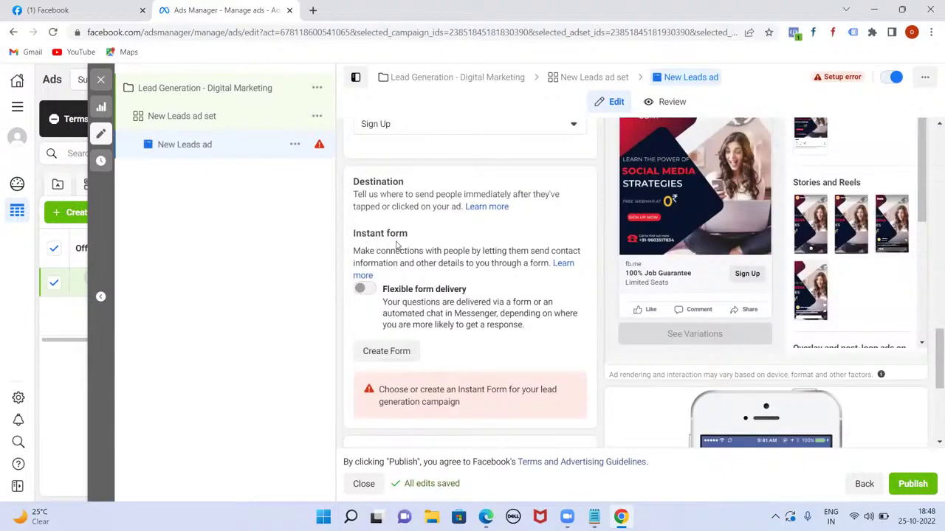
scroll(452, 329, down, 1)
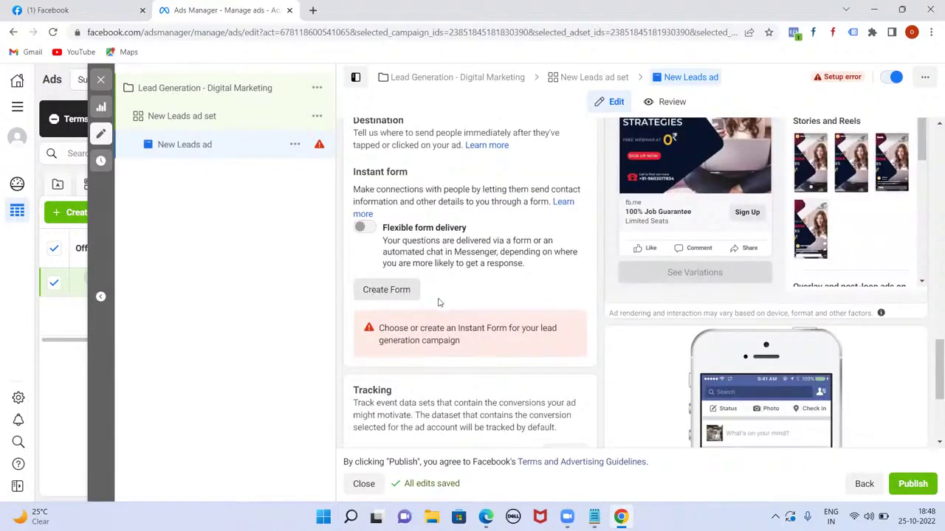
scroll(438, 303, down, 2)
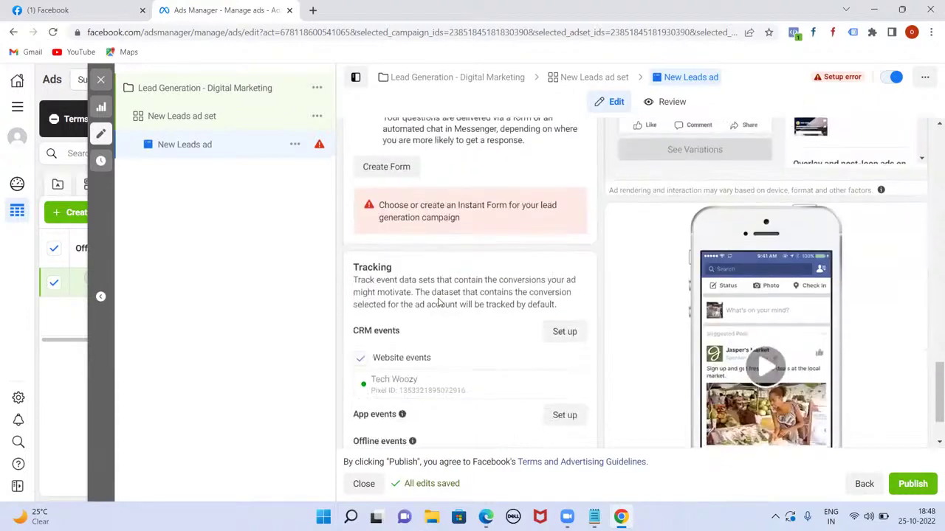
scroll(436, 302, up, 2)
click(375, 288)
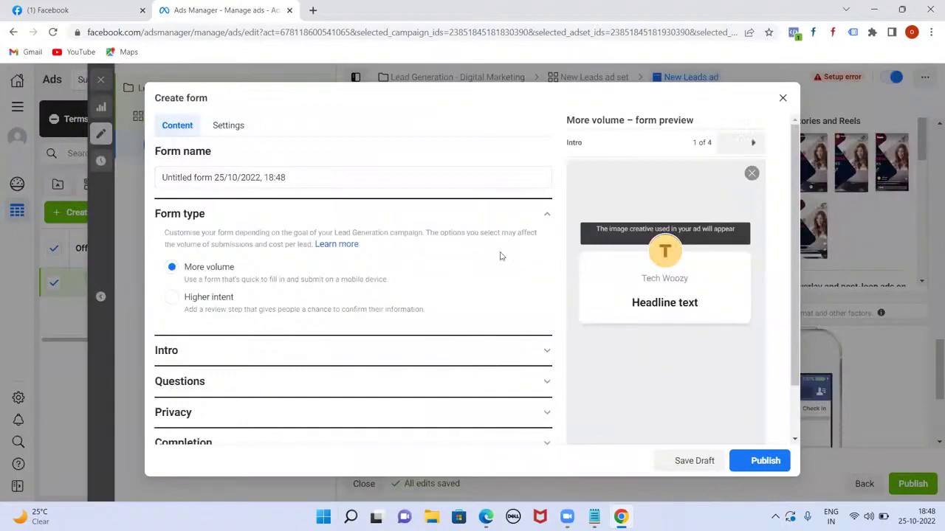
- Scroll through the new form's Form type, Intro, Questions, Privacy and Completion sections
scroll(490, 313, down, 1)
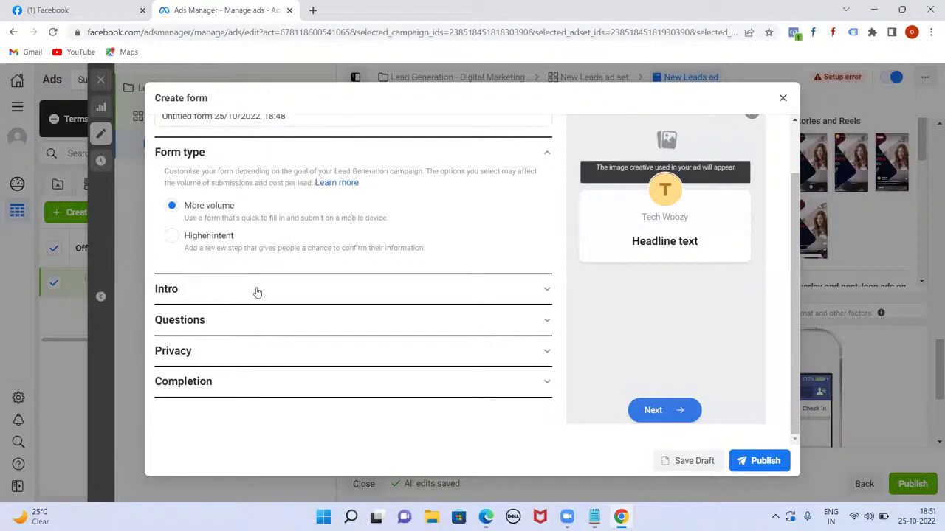
scroll(267, 350, up, 2)
scroll(271, 353, down, 1)
- Expand the form Intro and upload the CALL NOW image as its background
click(547, 292)
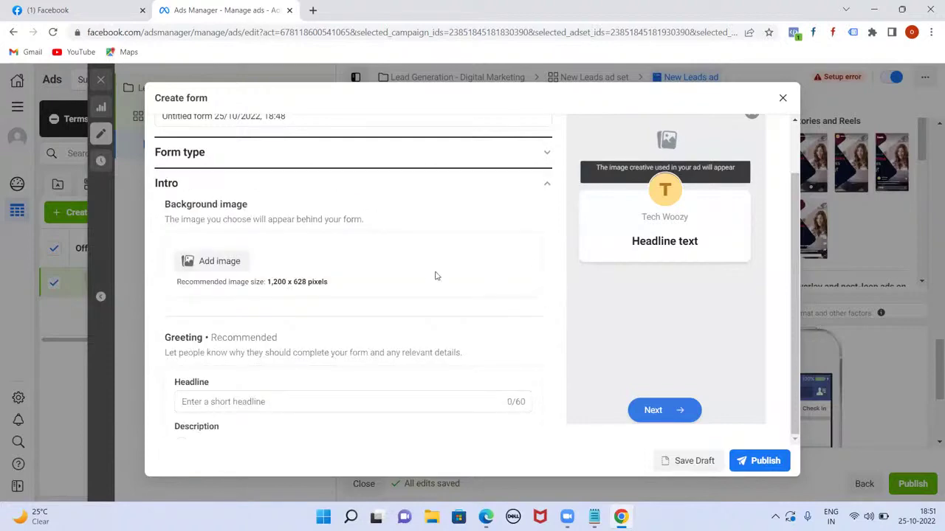
scroll(435, 277, up, 2)
click(204, 324)
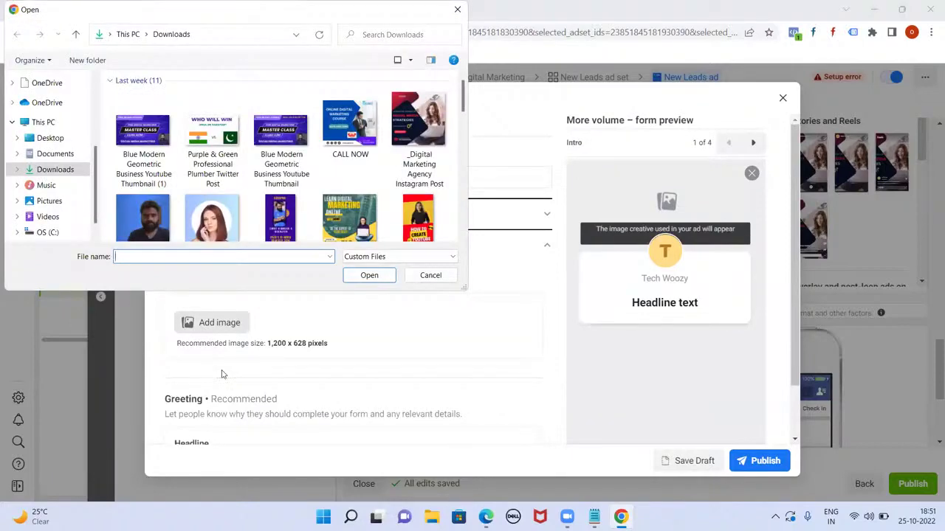
double_click(346, 128)
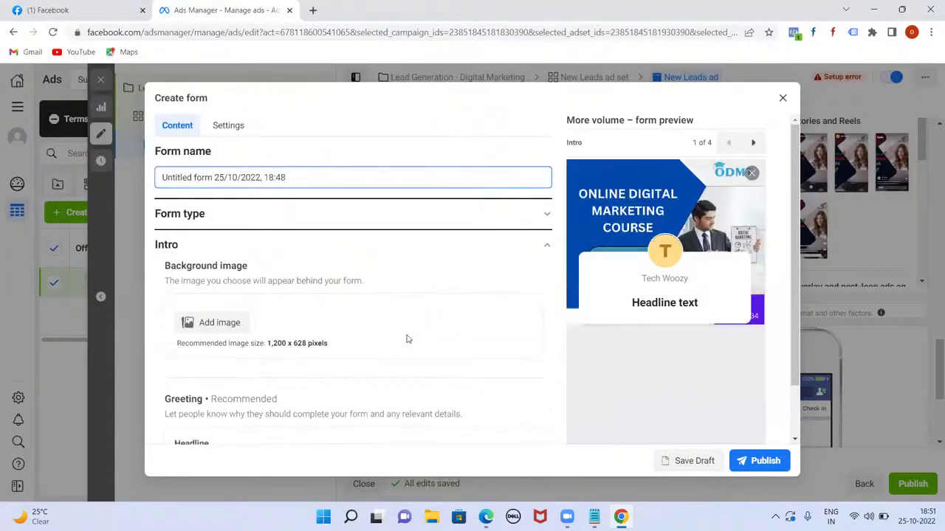
- Enter the greeting headline 'Learn Digital Marketing and Get Job Ready in Jut 2 Months'
scroll(406, 337, down, 3)
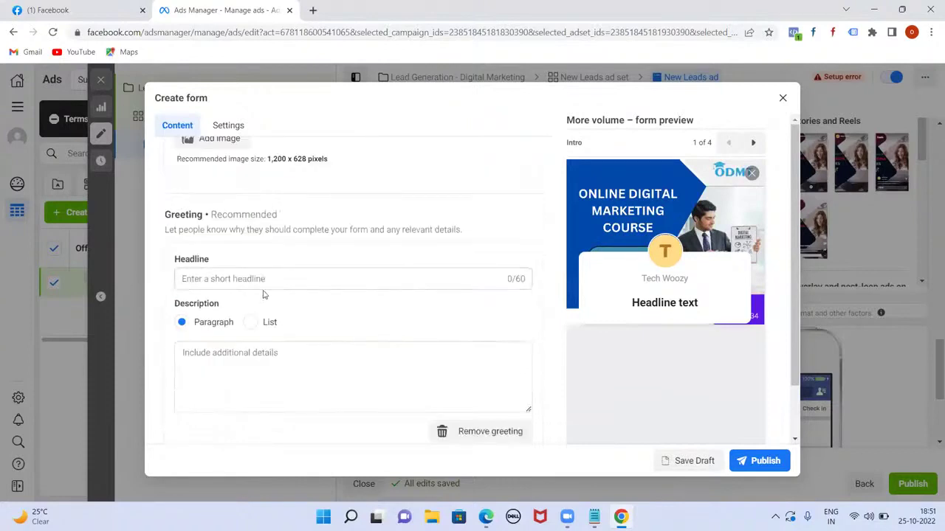
click(260, 278)
text(Lear)
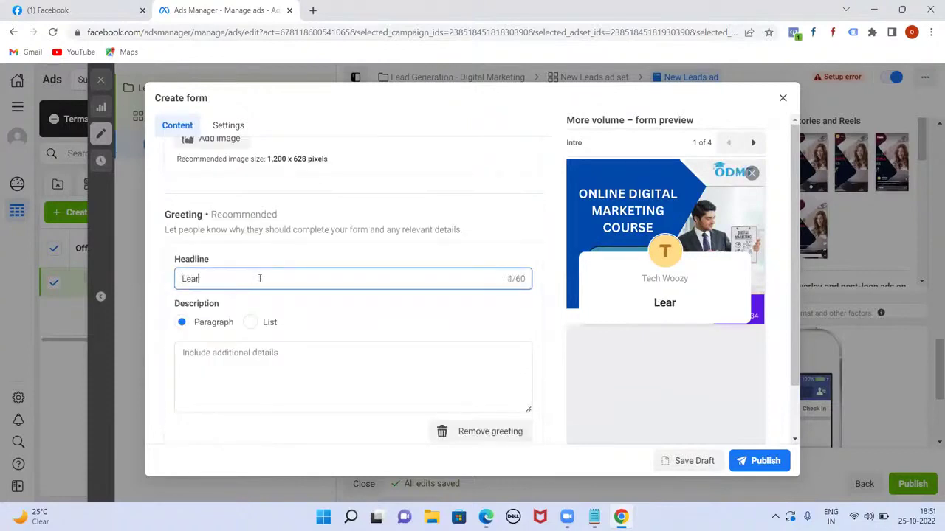
text(n Digita)
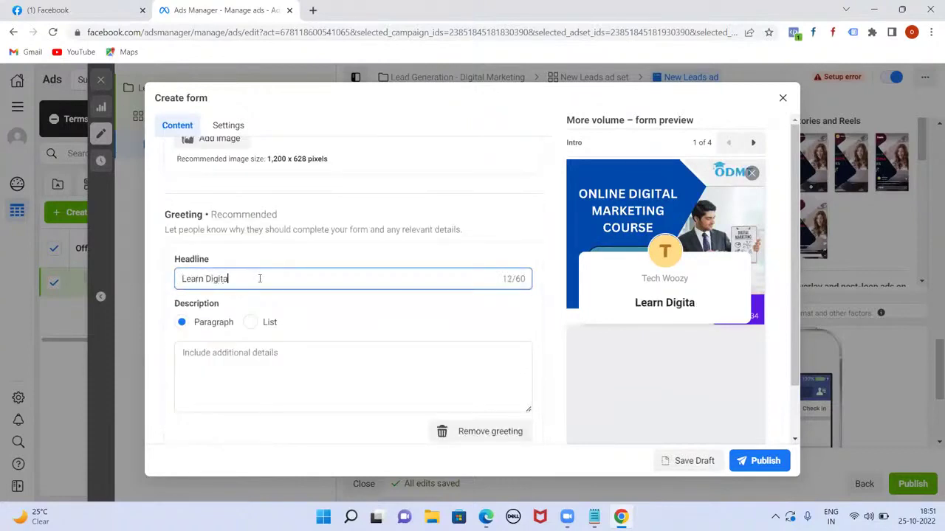
text(l Marketing and )
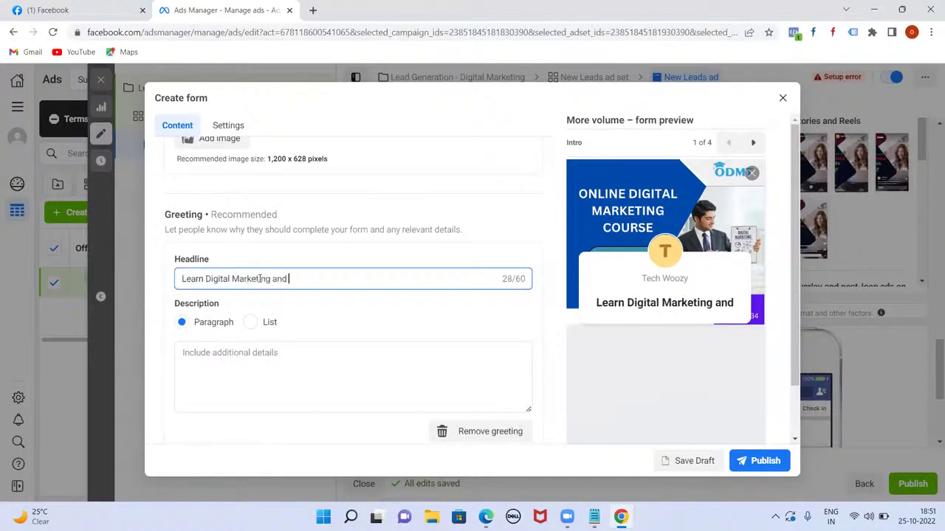
text(Get Job Rea)
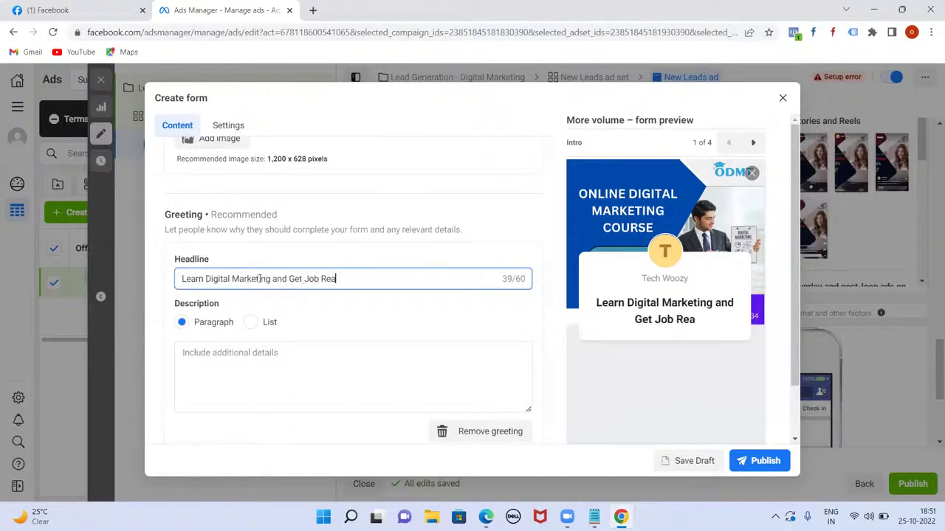
text(dy in Jut 2 Months)
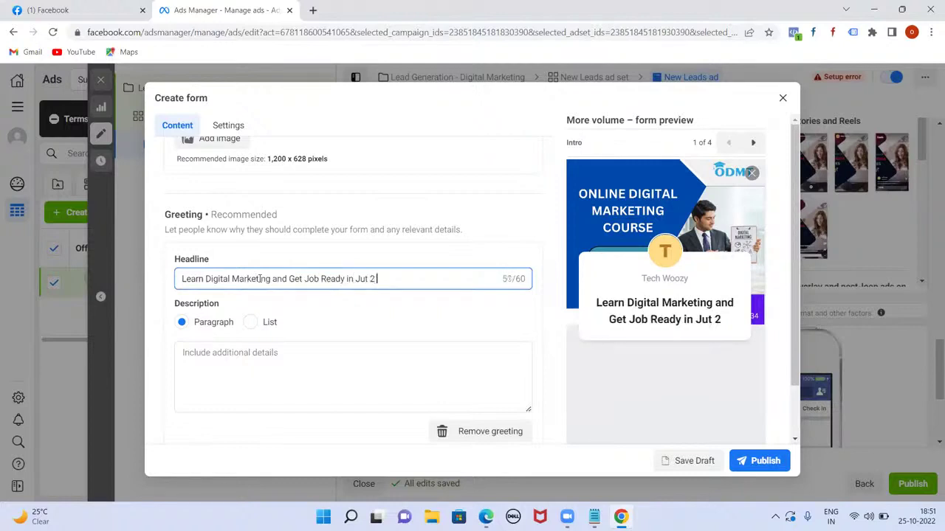
- Set the greeting description to 'Please fill your details below', fixing typos along the way
click(230, 352)
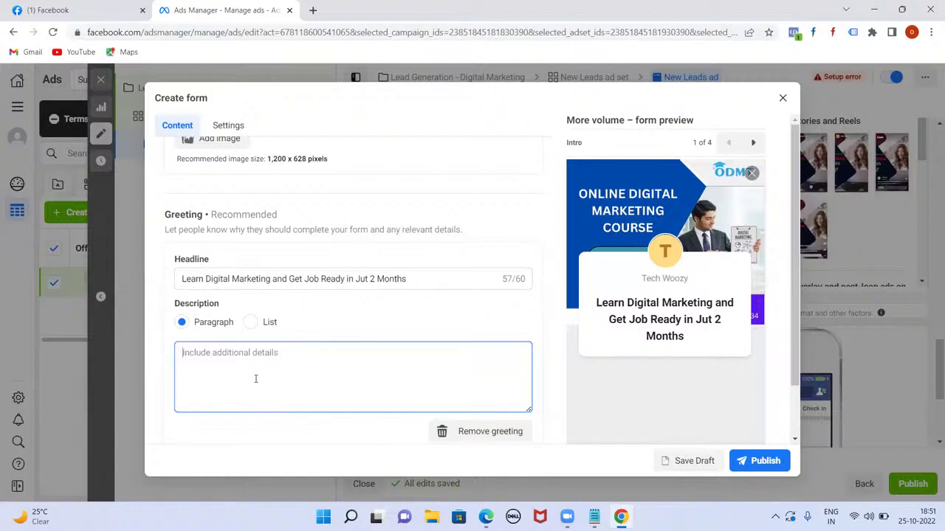
text(Pursu)
key(BackSpace)
key(BackSpace)
key(BackSpace)
key(BackSpace)
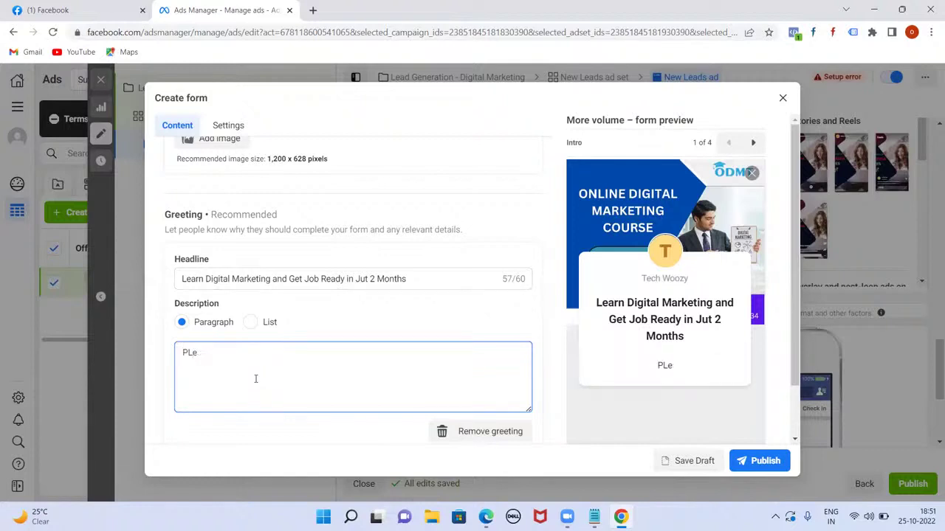
text(lease fu)
key(BackSpace)
text(ill yur deta)
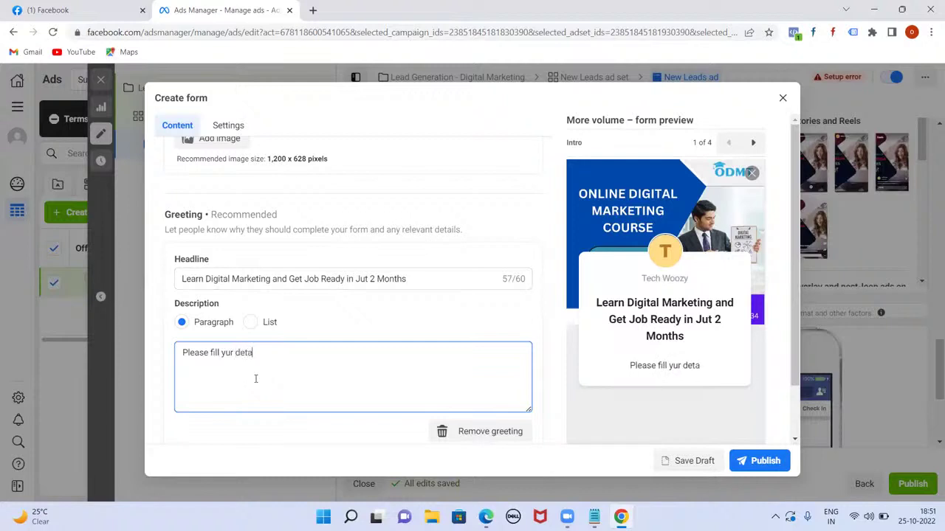
text(ils below)
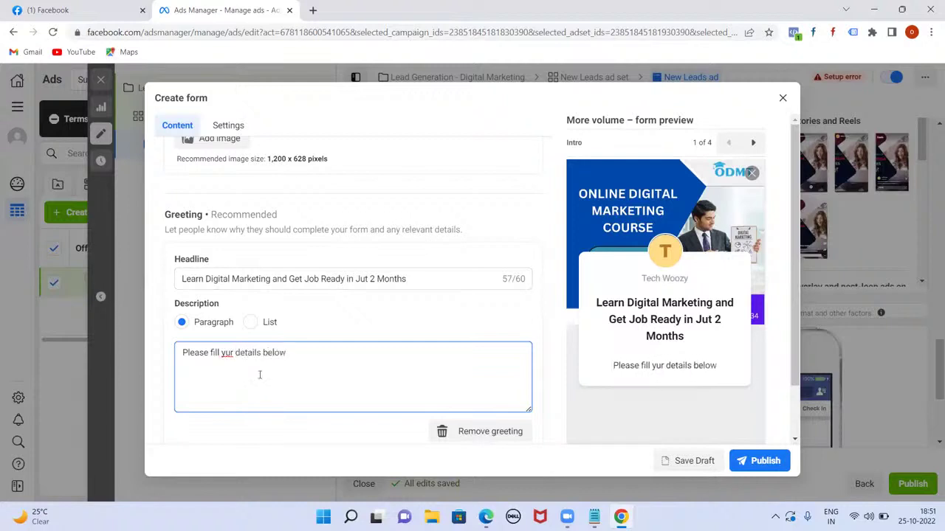
click(225, 353)
text(o)
scroll(328, 369, down, 1)
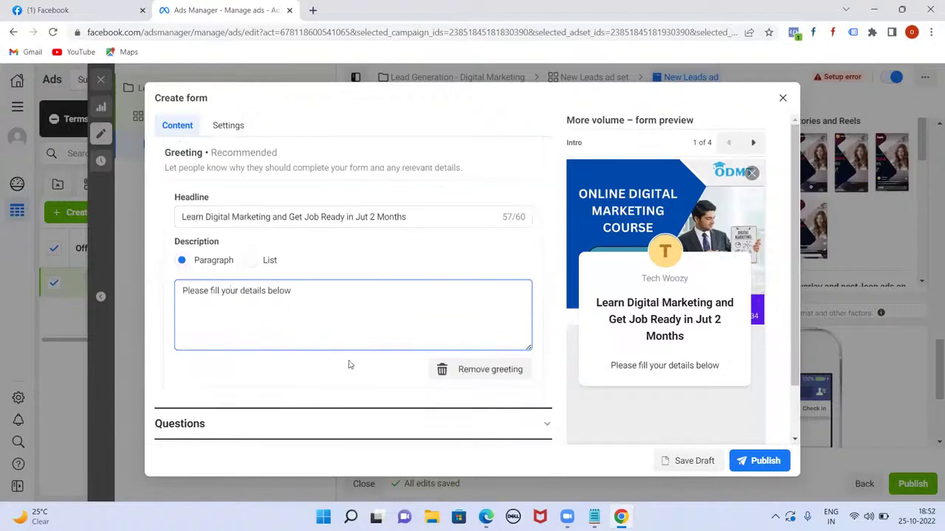
- Expand the form's questions and add Phone number as a prefill question
scroll(355, 365, down, 1)
click(551, 362)
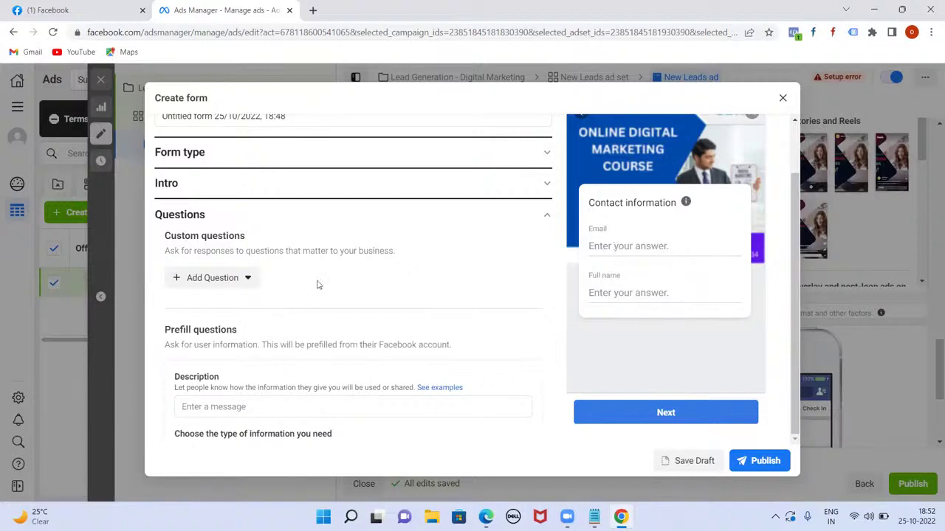
scroll(312, 328, down, 3)
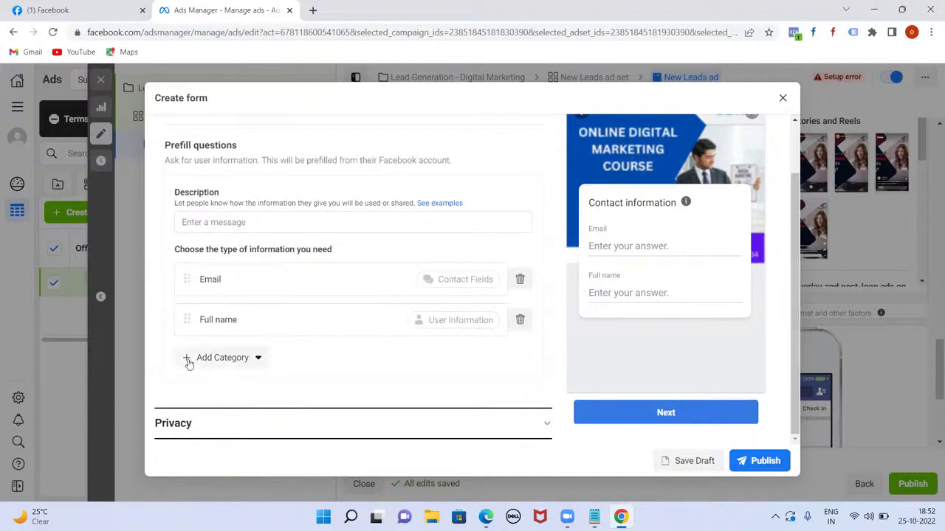
click(187, 362)
mouse_move(235, 389)
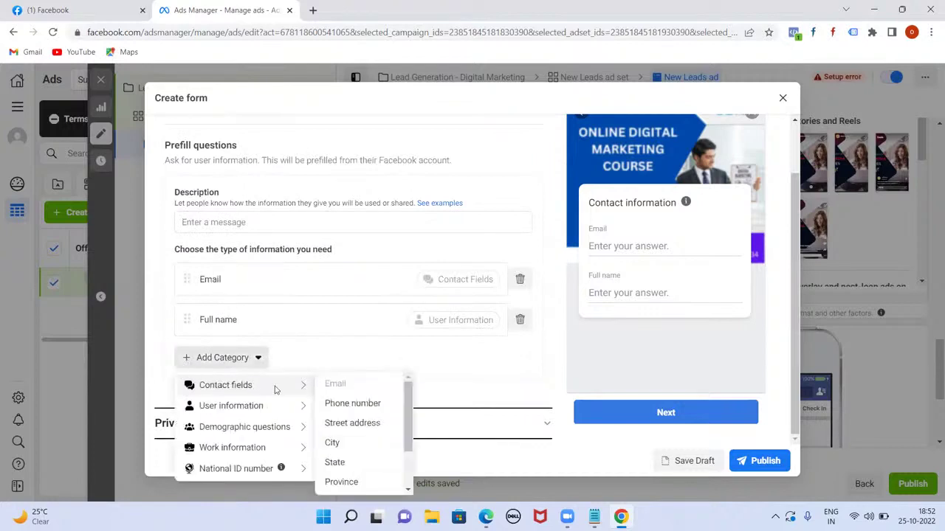
click(347, 404)
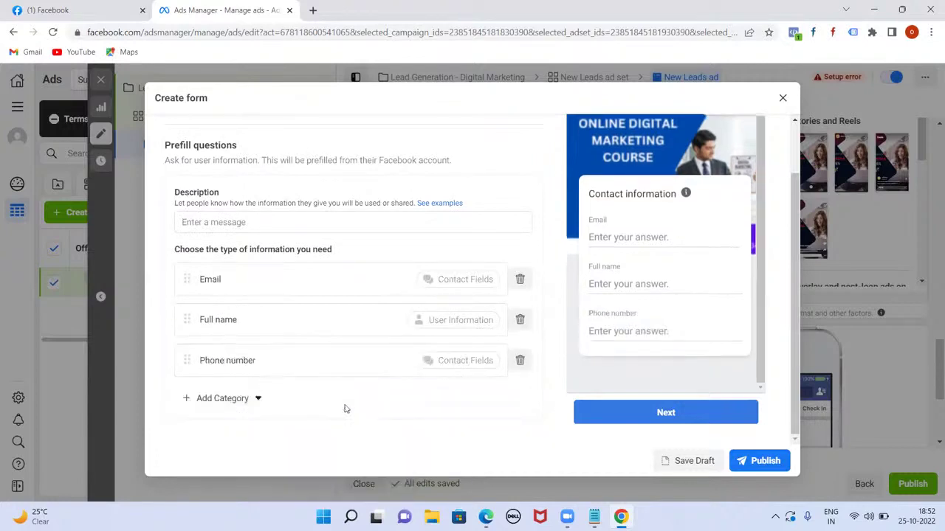
- Add City from Contact fields as another prefill question
click(197, 406)
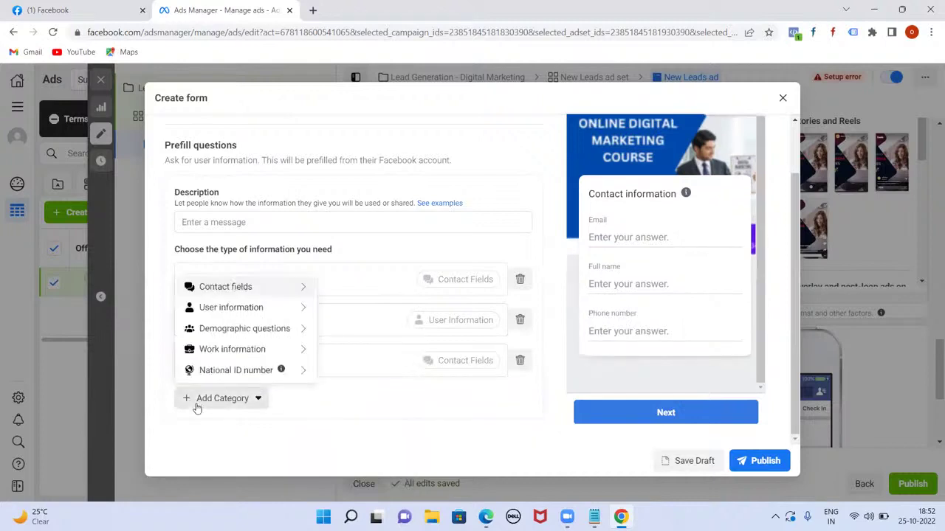
mouse_move(278, 290)
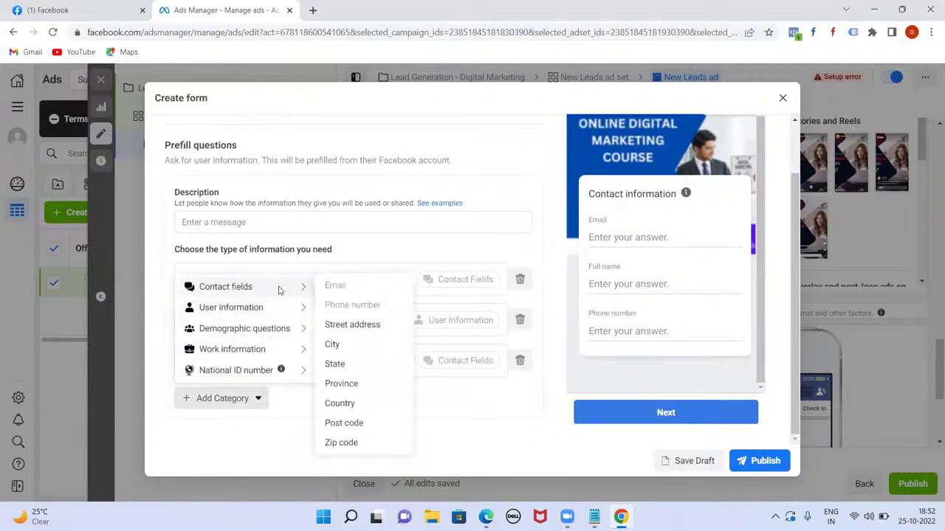
mouse_move(303, 307)
click(332, 344)
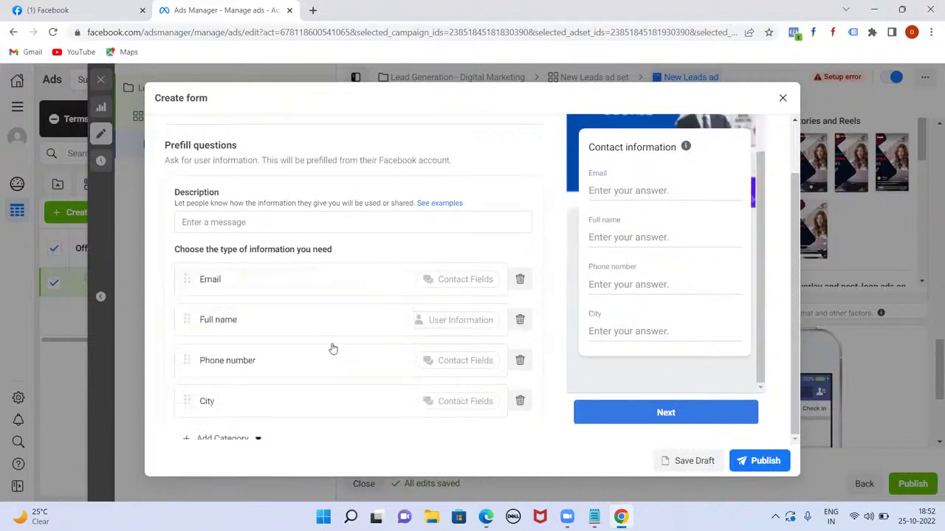
- Add Date of birth as a prefill question, then delete it again
scroll(285, 367, down, 3)
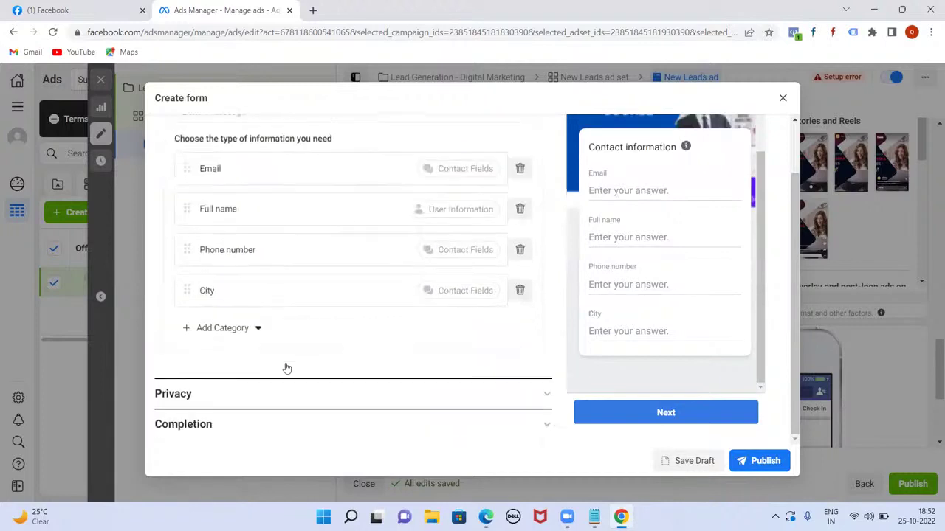
click(192, 333)
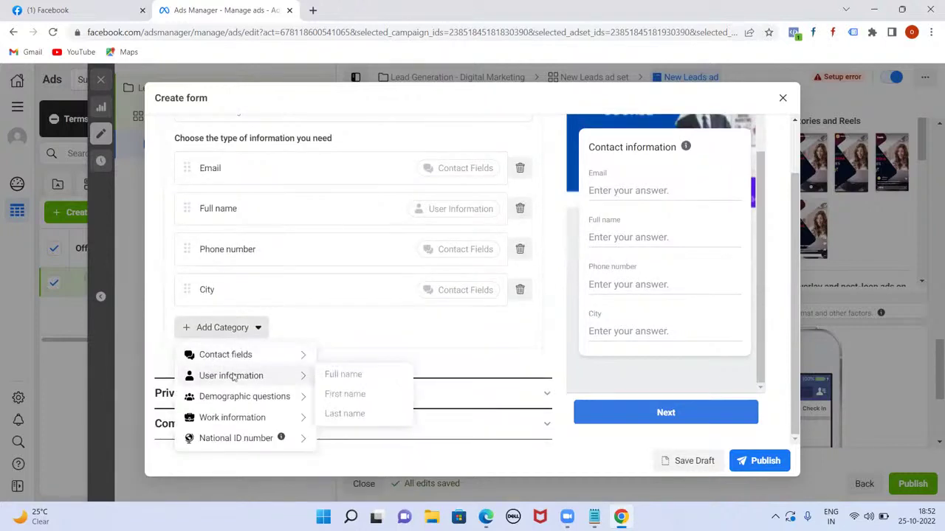
mouse_move(245, 400)
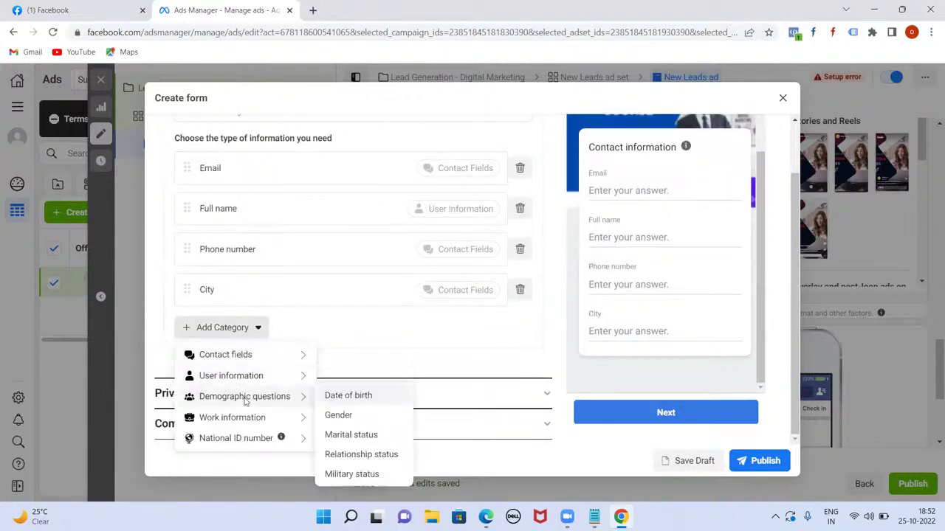
click(341, 397)
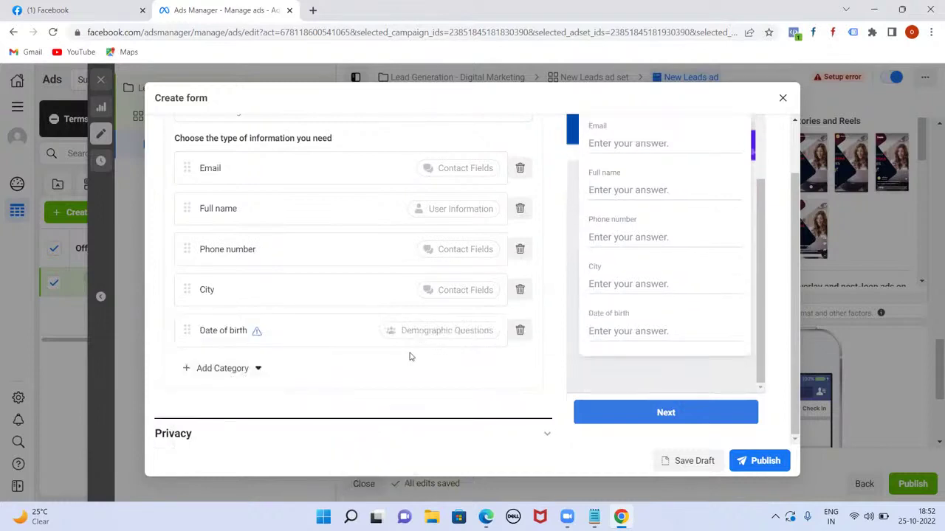
scroll(420, 340, up, 1)
scroll(668, 295, up, 2)
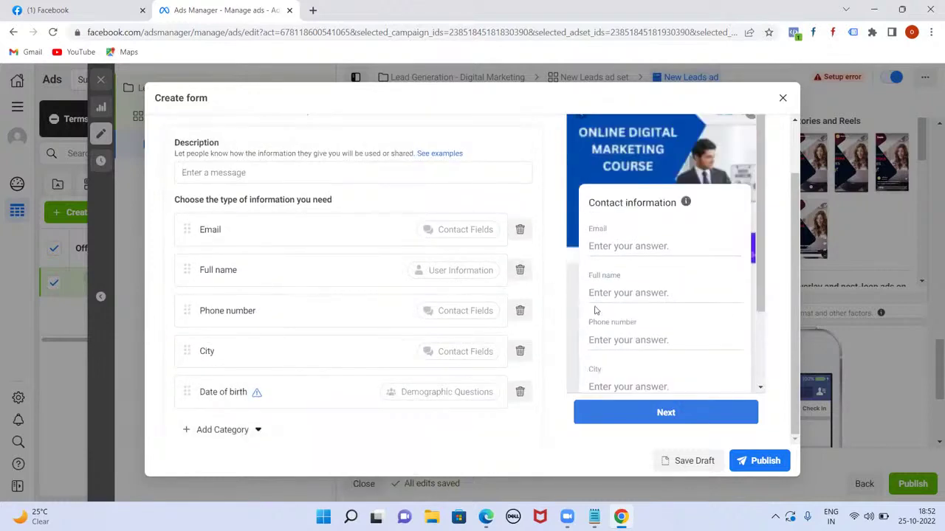
scroll(687, 326, down, 2)
scroll(687, 326, up, 2)
scroll(659, 330, down, 2)
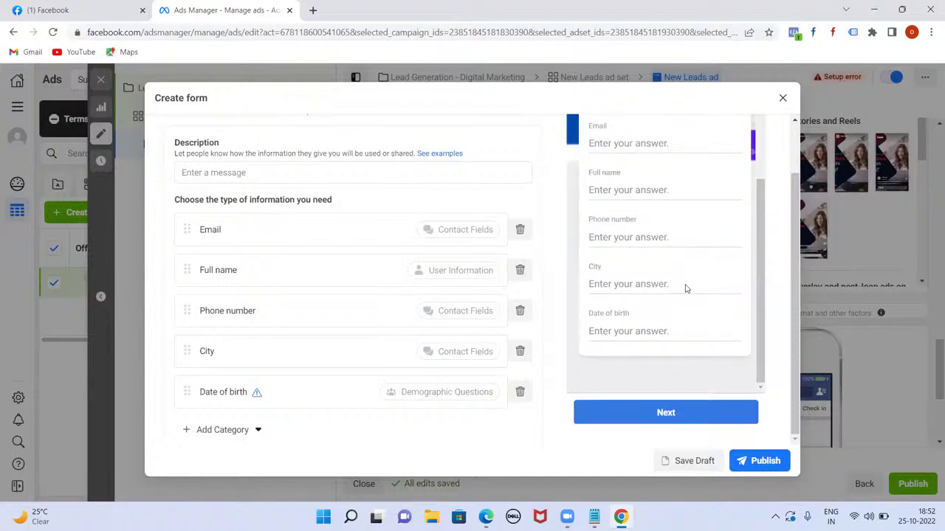
click(519, 393)
- Delete the City question and open the description's 'See examples' help article
click(522, 354)
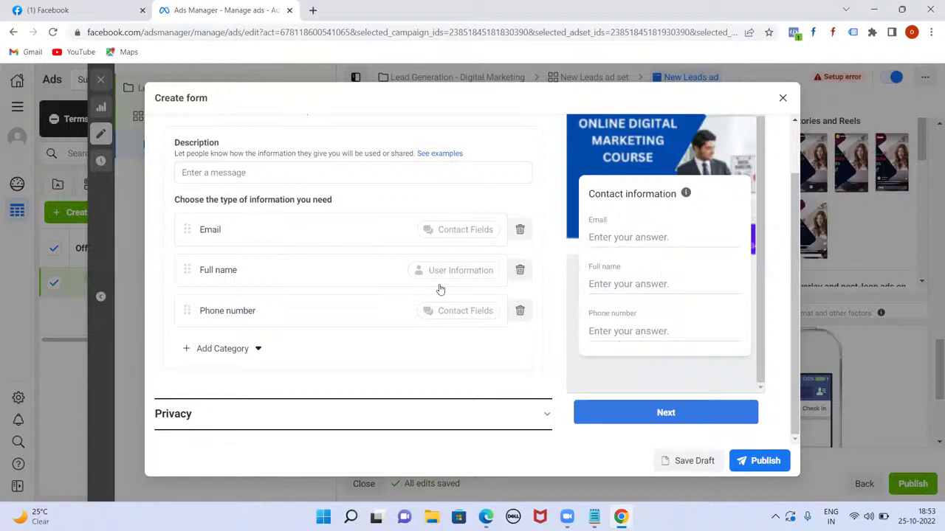
scroll(342, 306, down, 1)
scroll(365, 303, up, 1)
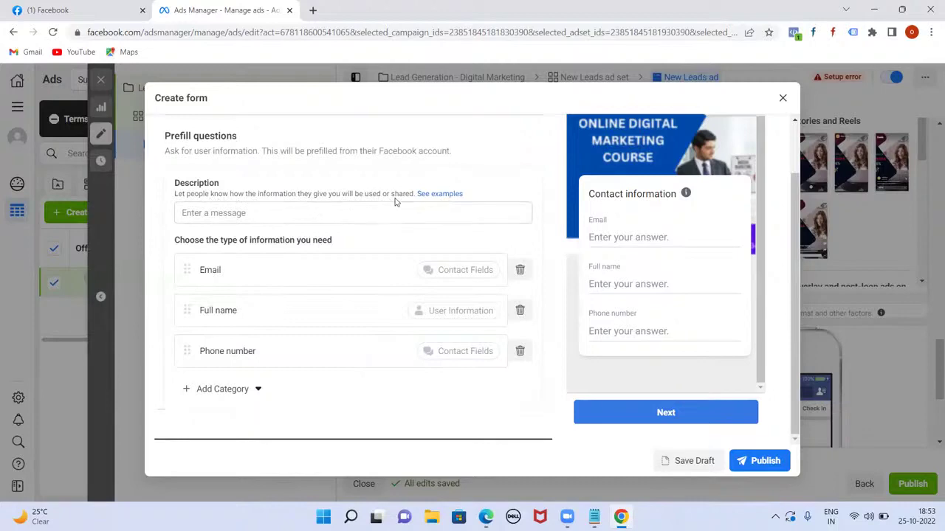
click(433, 199)
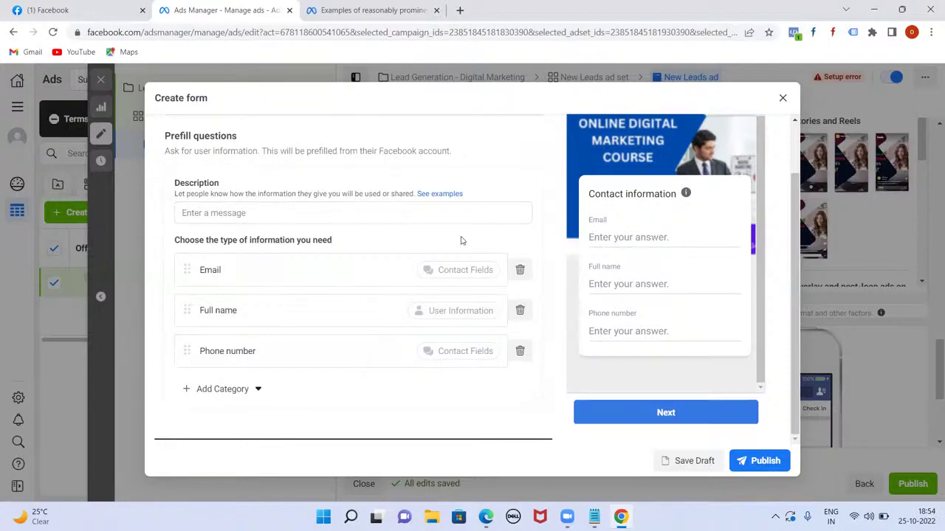
click(365, 9)
scroll(436, 375, down, 15)
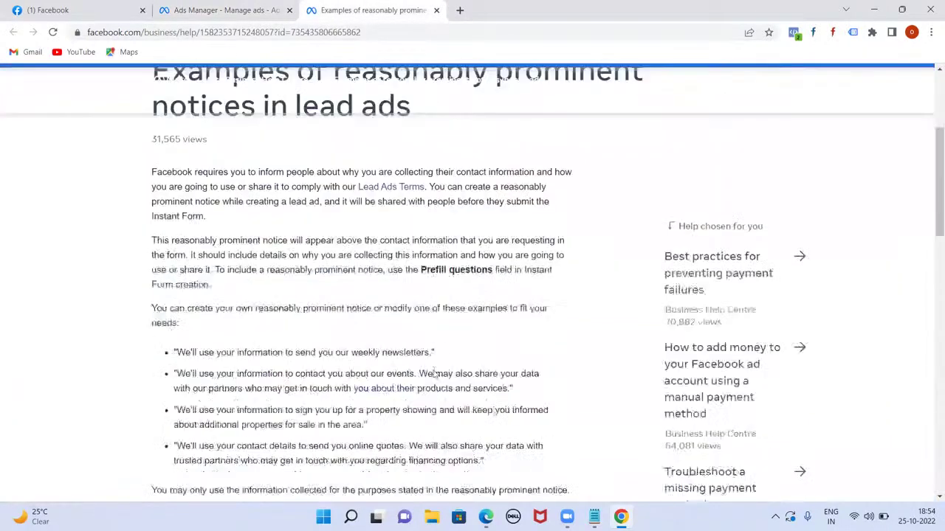
scroll(434, 375, up, 5)
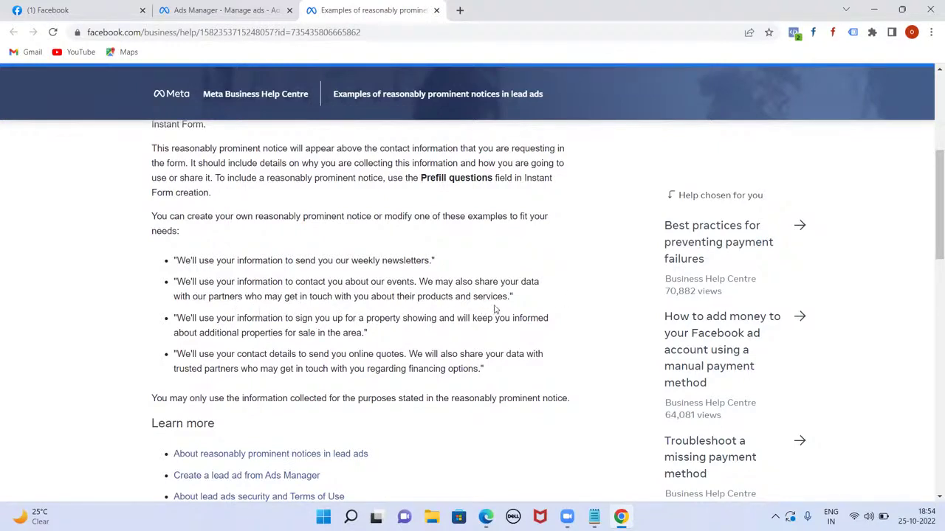
click(225, 10)
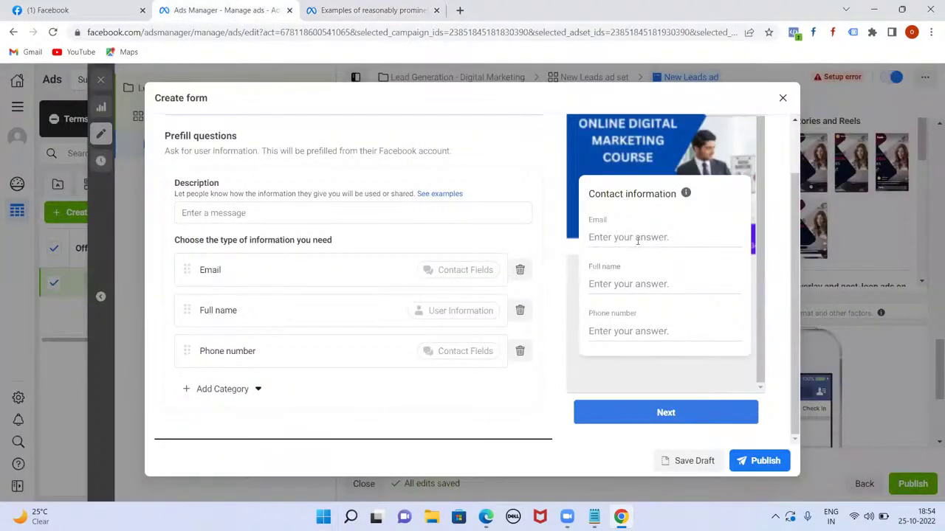
- Enter the prefill description 'We will Use Your information Only for Contacting Purpose'
click(245, 213)
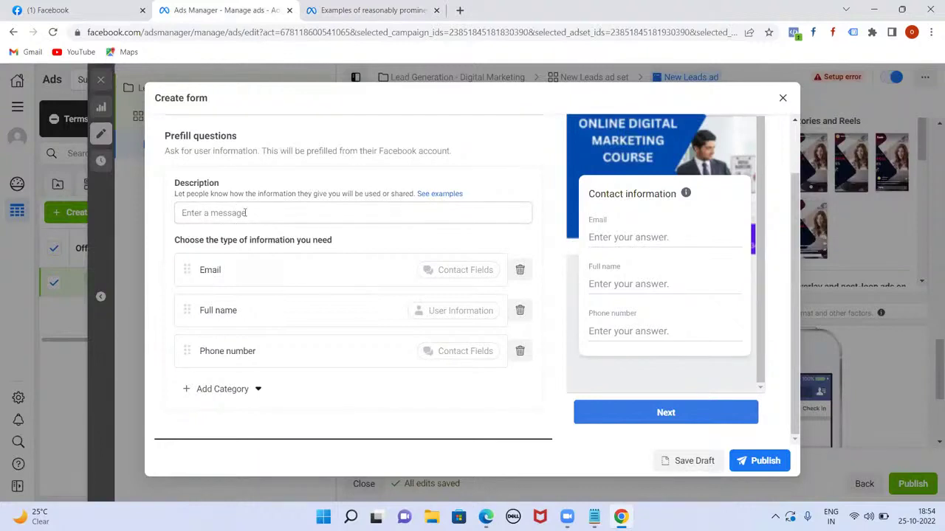
text(We will)
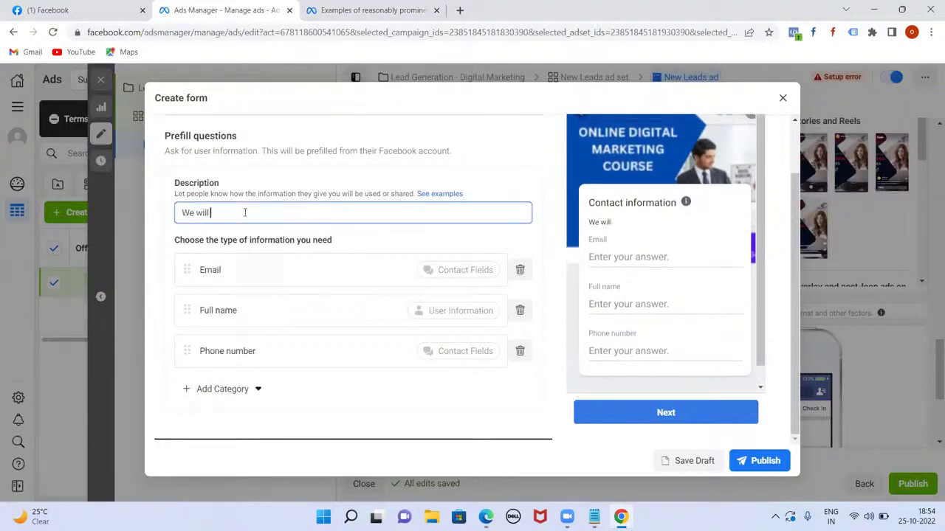
text( Use Your info)
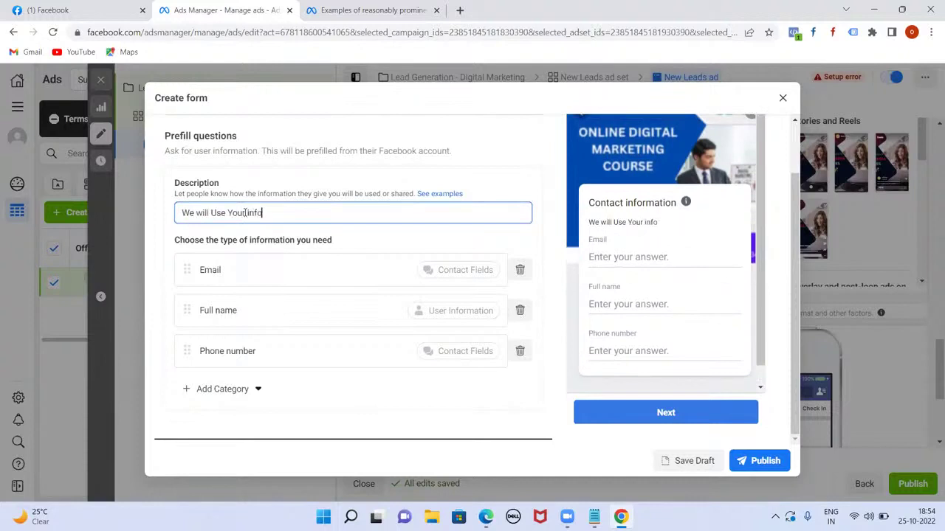
text(rmation ONL)
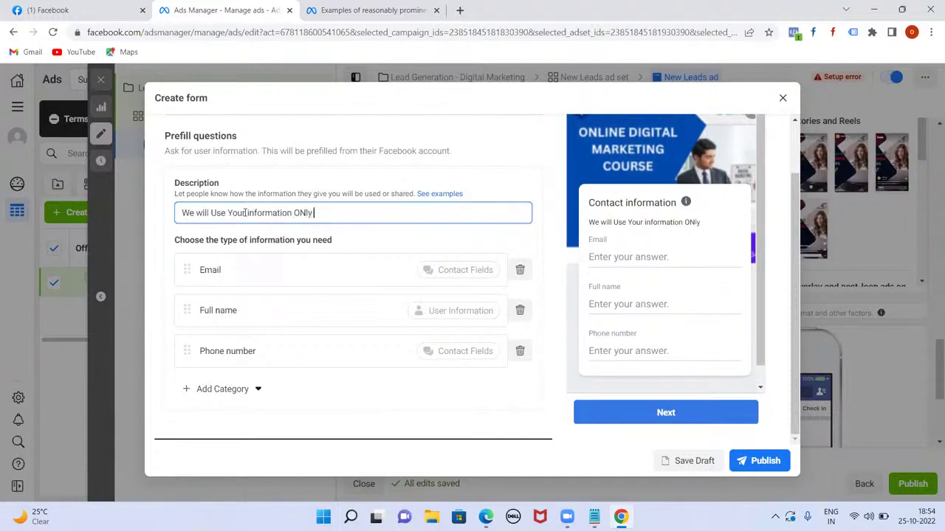
text(y)
key(BackSpace)
key(BackSpace)
key(BackSpace)
text(nly for COnt)
key(BackSpace)
key(BackSpace)
key(BackSpace)
text(ontacting Pur)
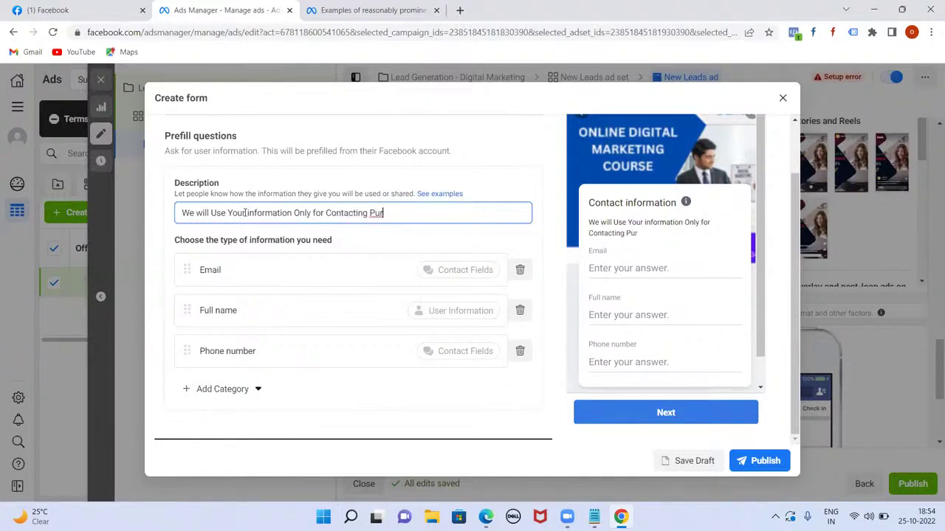
text(pose)
click(371, 234)
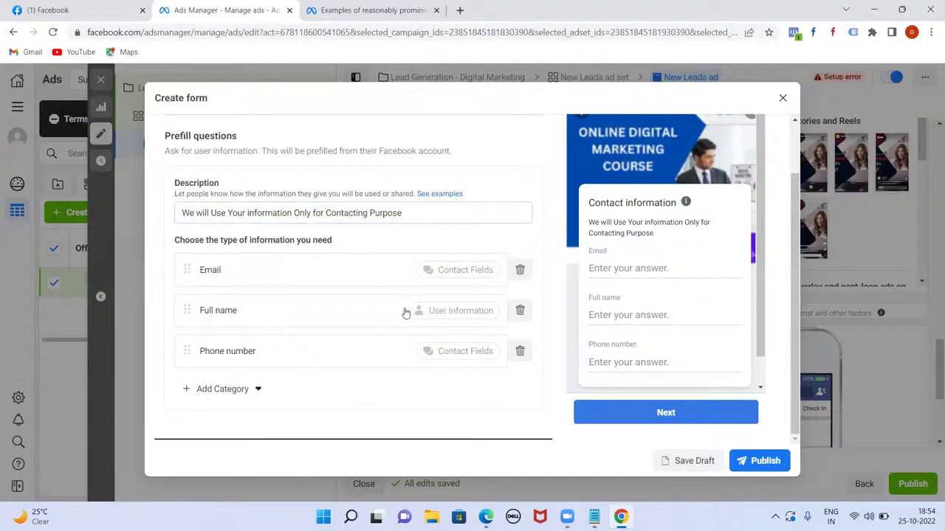
scroll(406, 314, down, 1)
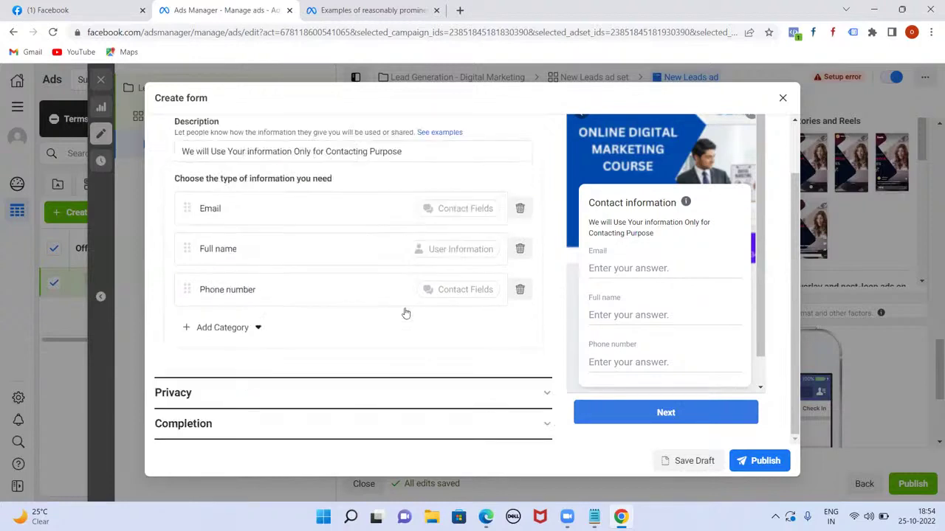
click(543, 394)
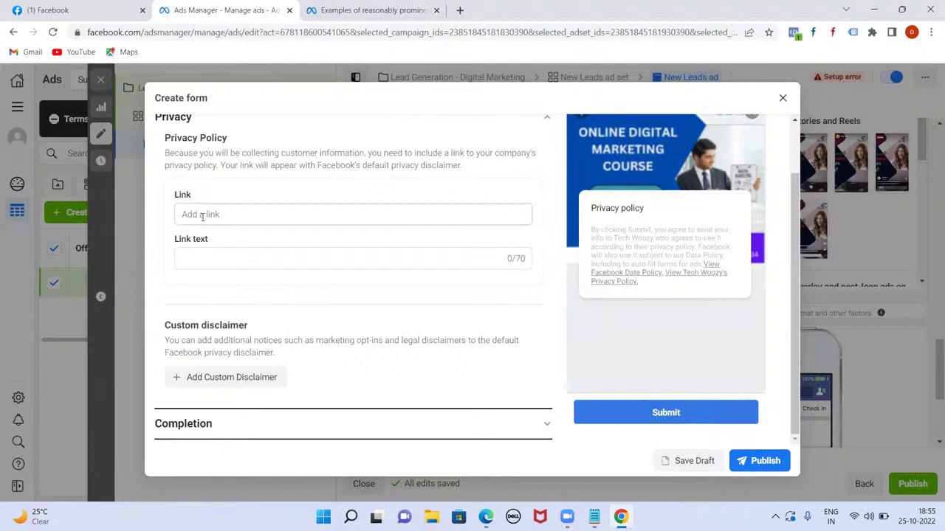
click(203, 253)
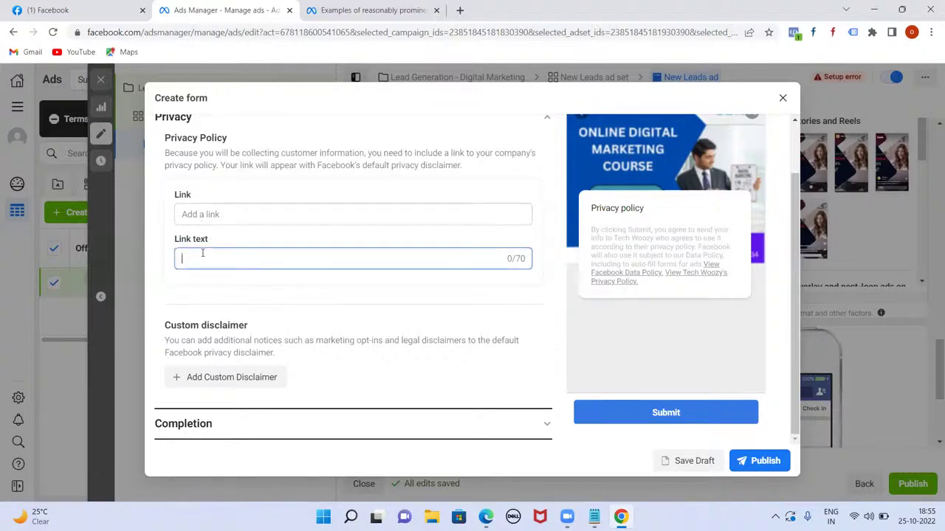
text(Pricacy)
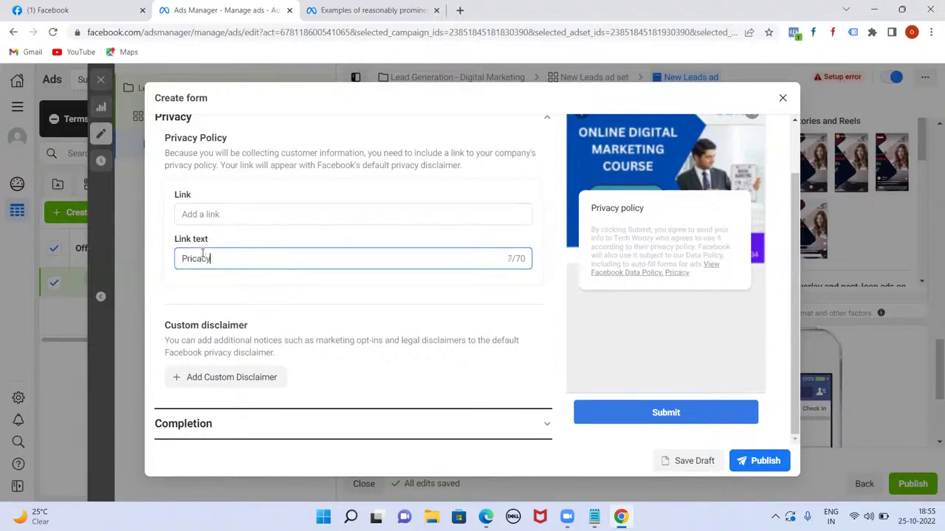
text( Policy)
click(196, 259)
key(BackSpace)
text(v)
click(231, 214)
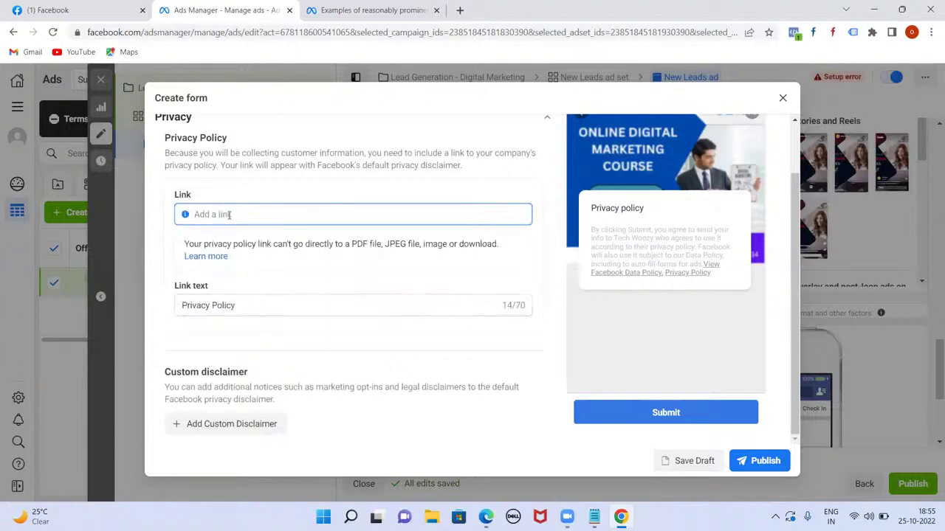
text(https:/)
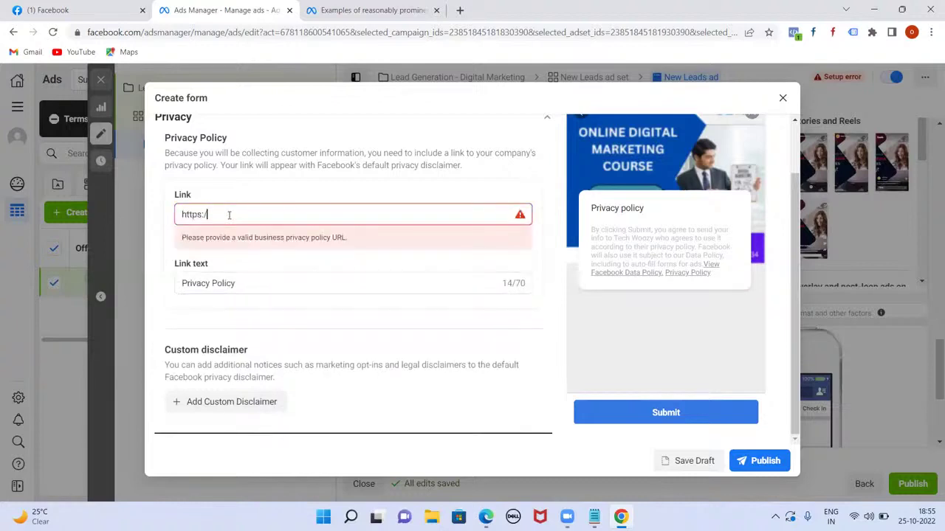
text(/www.o)
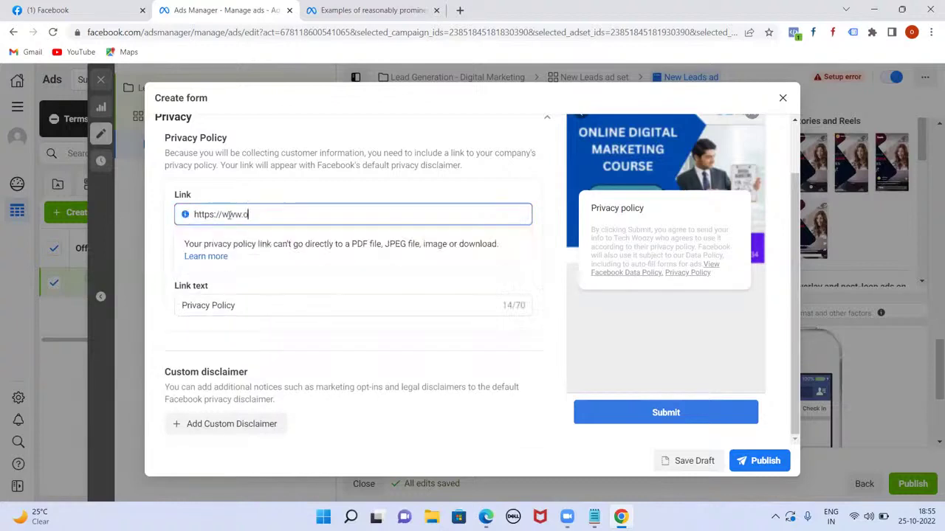
text(dmt.in)
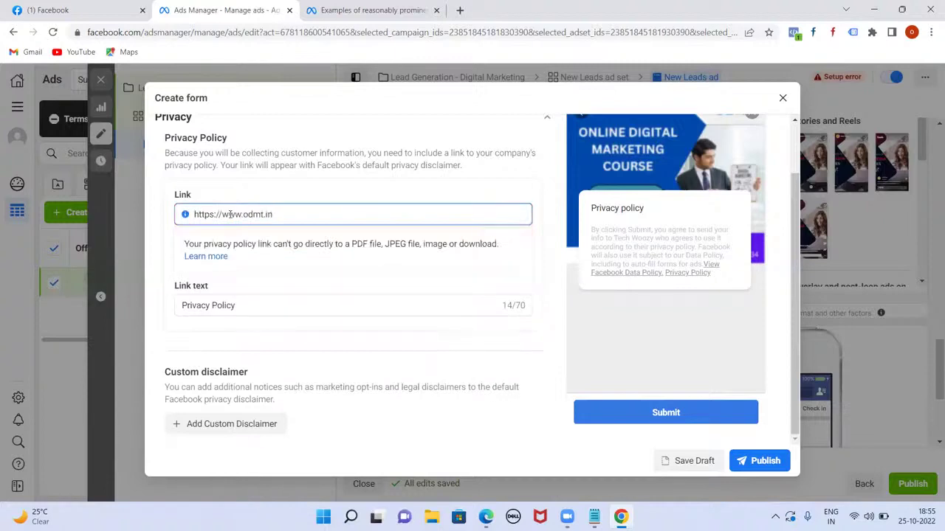
click(154, 209)
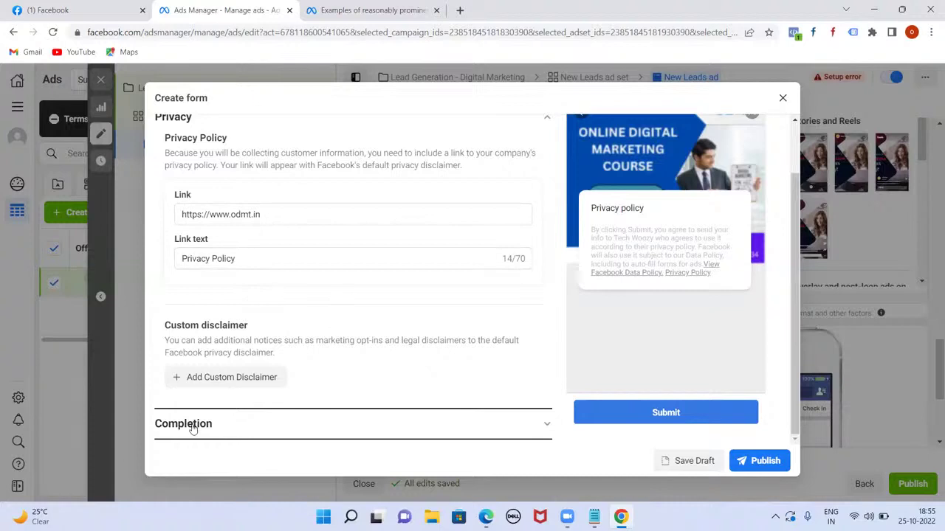
- Set the completion headline to 'Thank you very much for your Interest.' and description 'Our team will get back to you soon'
click(538, 433)
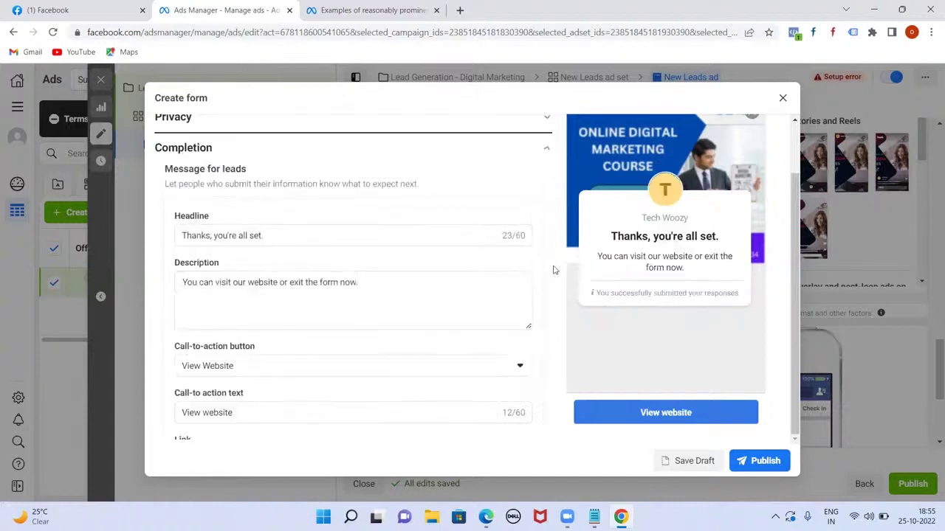
scroll(340, 356, down, 1)
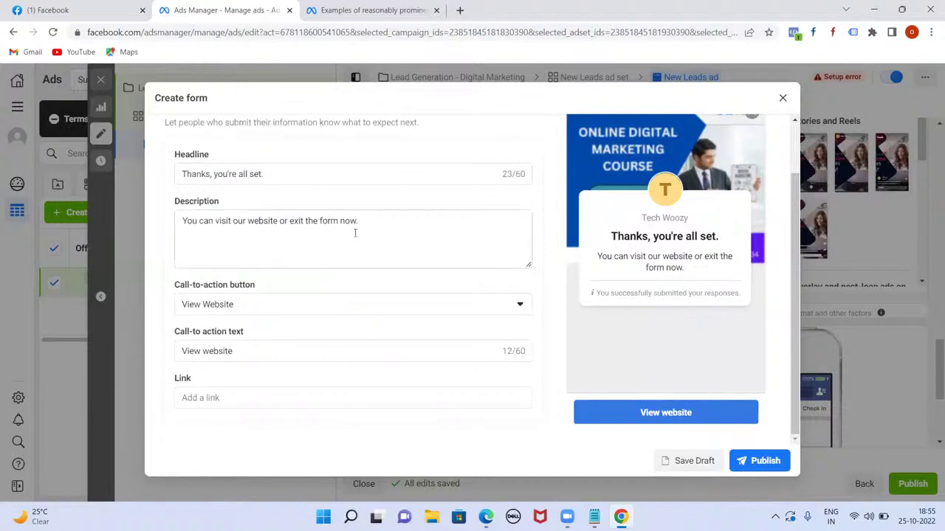
click(283, 173)
key(BackSpace)
key(BackSpace)
key(BackSpace)
key(BackSpace)
key(BackSpace)
key(BackSpace)
key(BackSpace)
key(BackSpace)
key(BackSpace)
key(BackSpace)
key(BackSpace)
key(BackSpace)
key(BackSpace)
key(BackSpace)
key(BackSpace)
key(BackSpace)
key(BackSpace)
key(BackSpace)
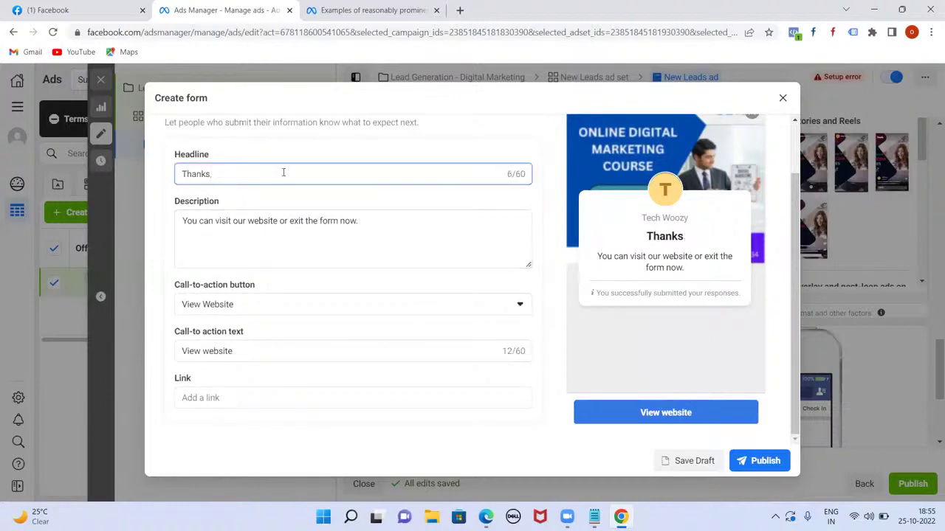
text(you ve)
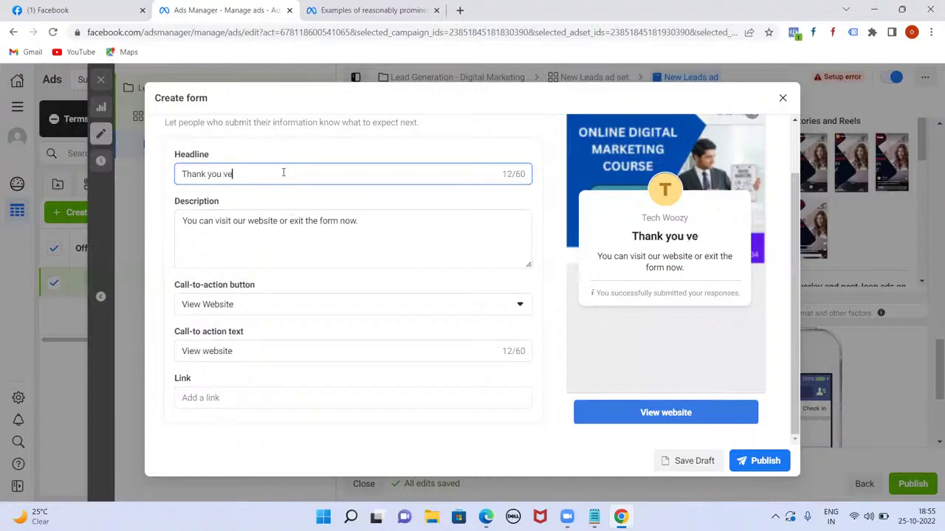
text(ry much for you)
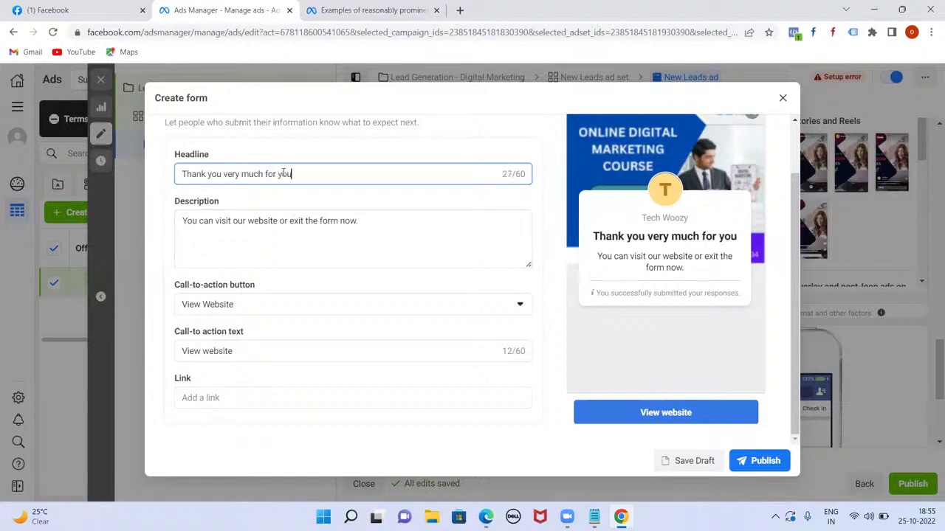
text(r Ingterest)
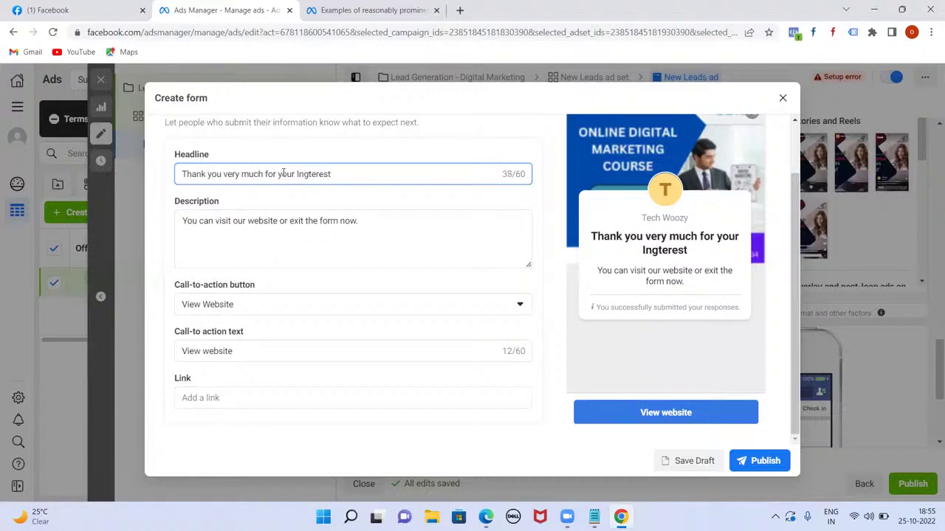
text(.)
triple_click(367, 222)
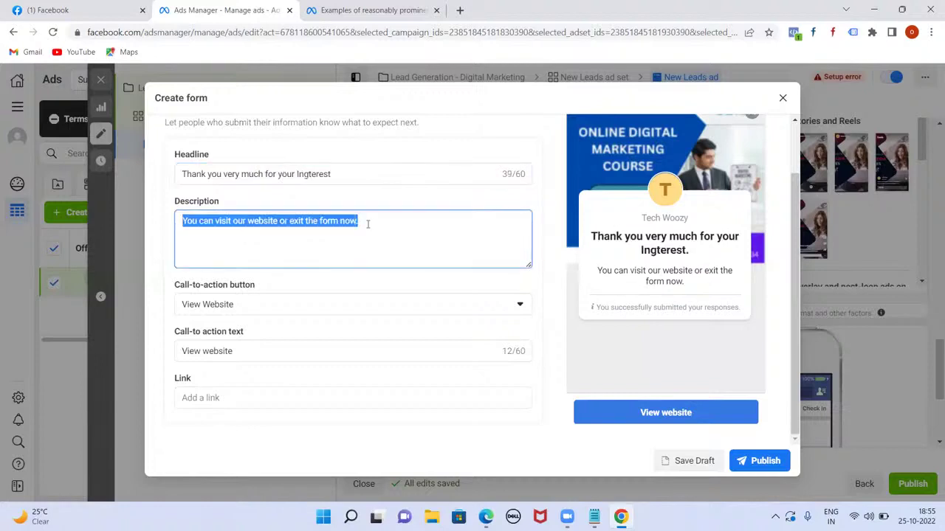
text(Pur t)
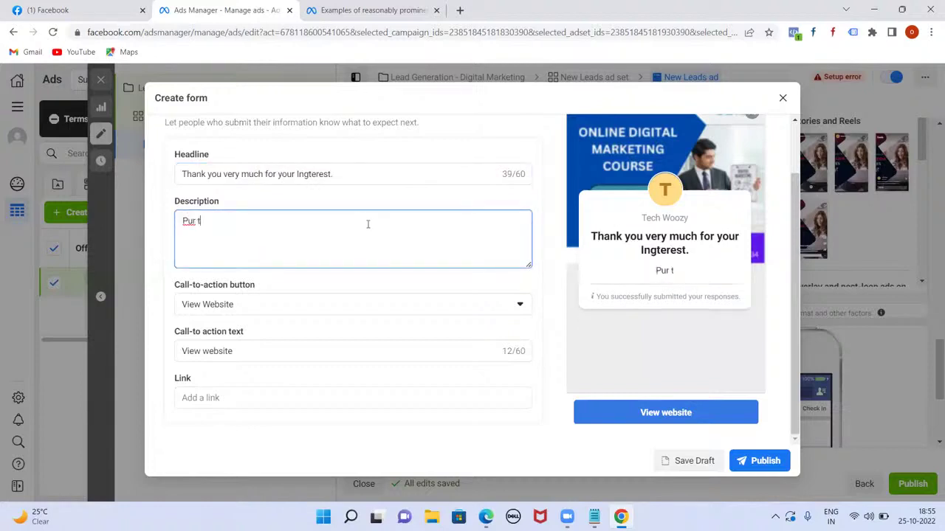
text(eam will get ba)
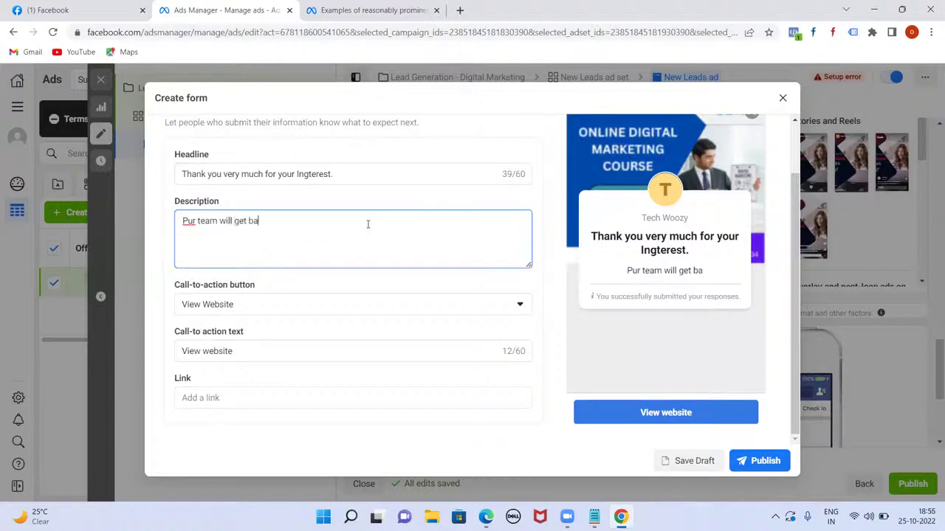
text(ck to you soon)
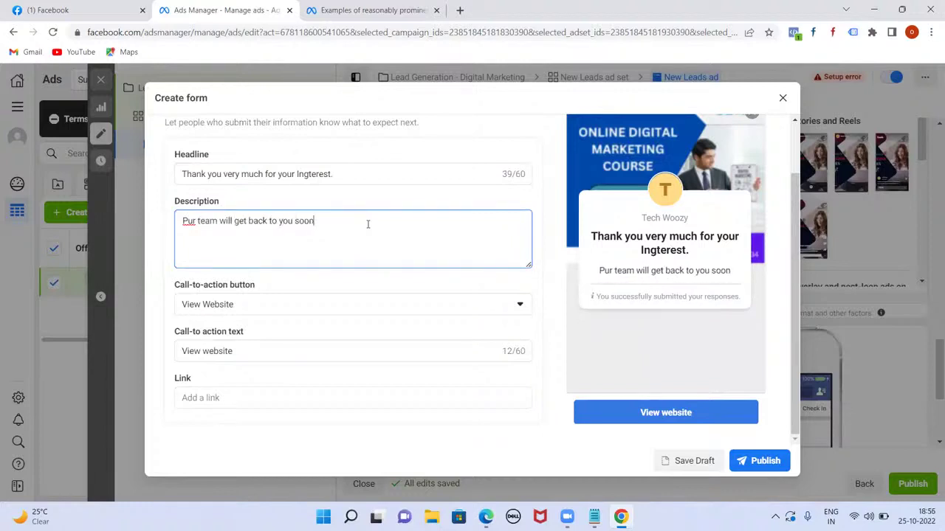
click(185, 220)
key(Delete)
text(O)
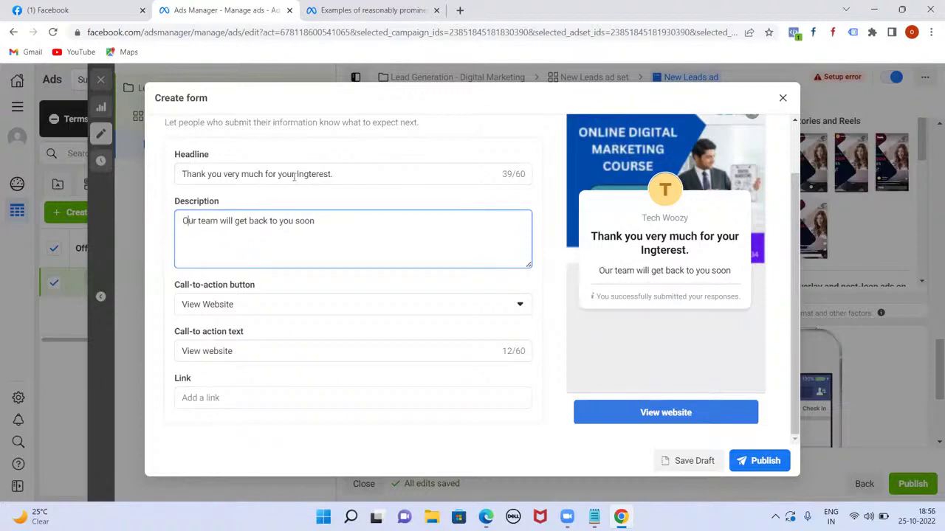
click(308, 174)
key(BackSpace)
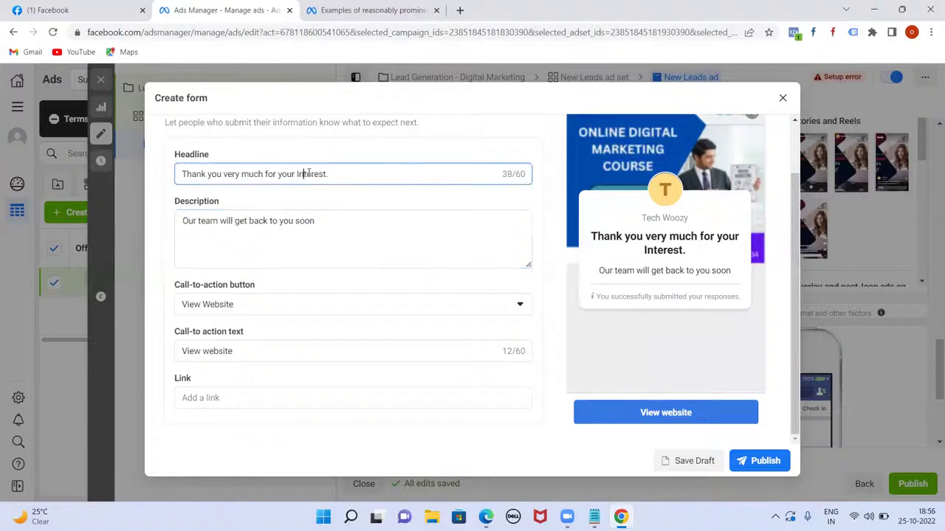
scroll(361, 262, down, 1)
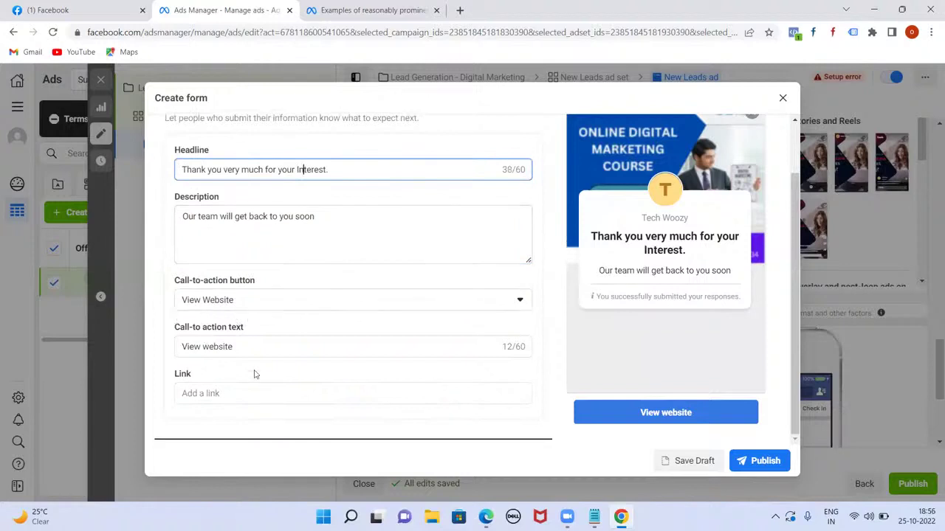
click(240, 394)
text(http)
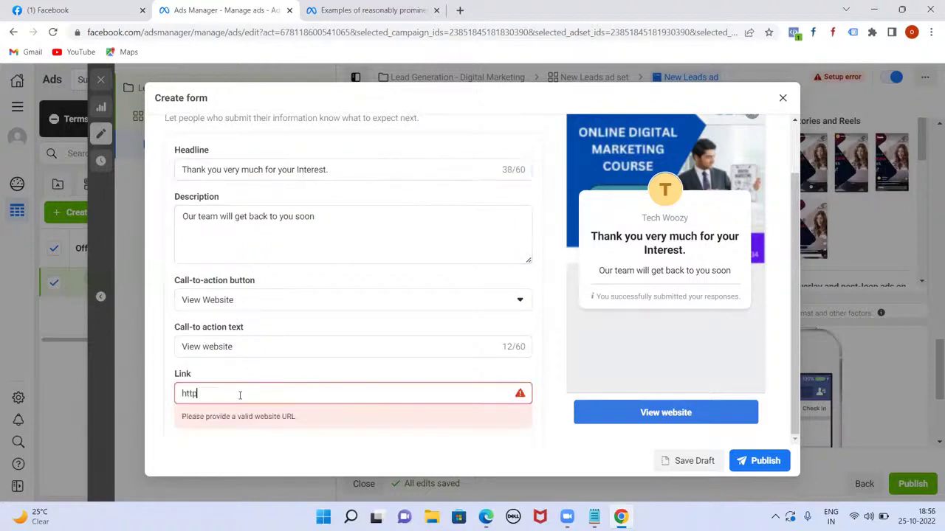
text(s://www.odmt.in)
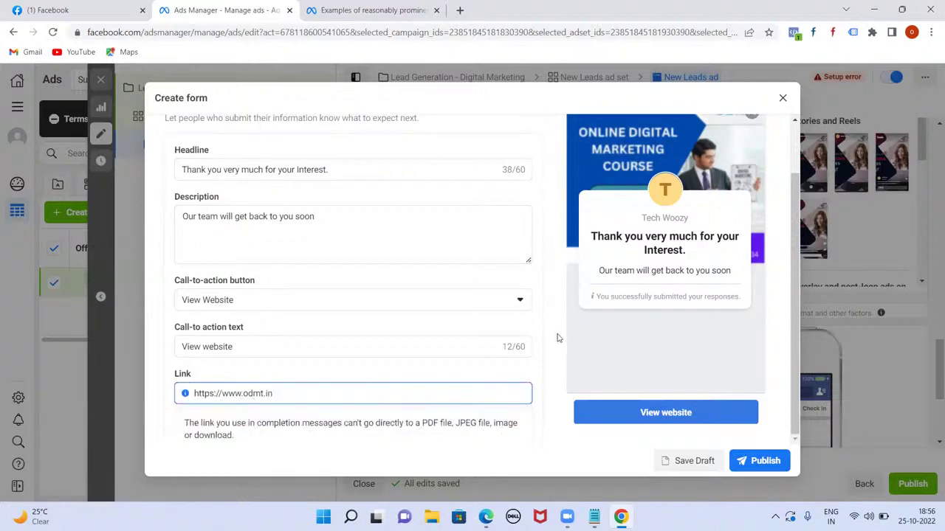
scroll(582, 394, up, 1)
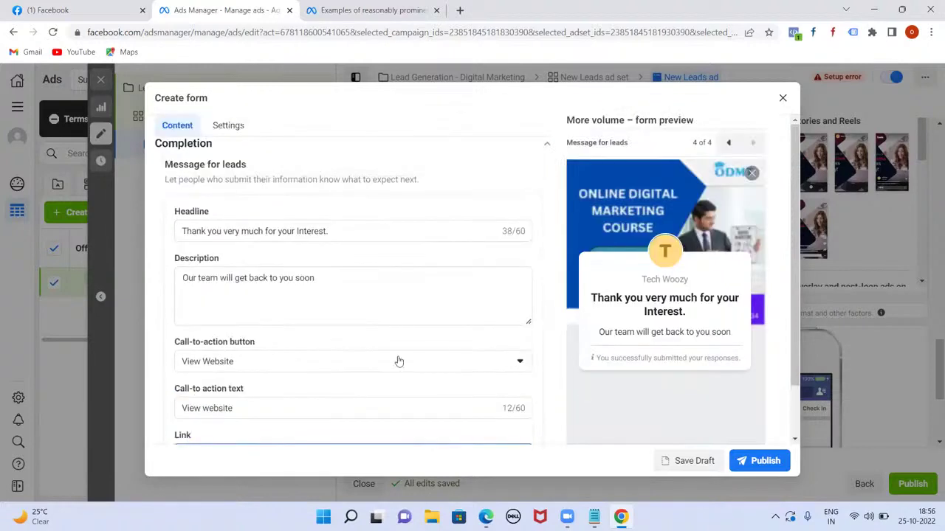
- Publish the instant form and check it is attached to the ad, dated 2022-10-25
click(764, 461)
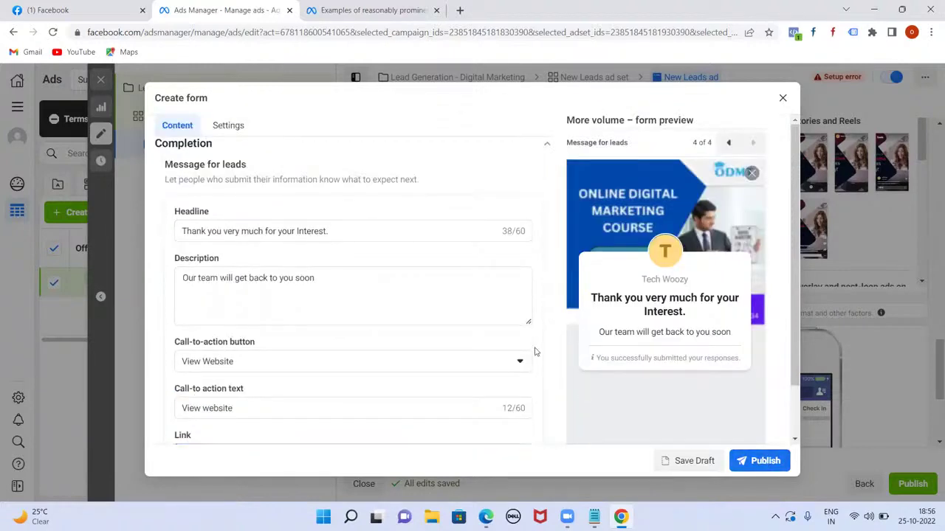
scroll(517, 373, up, 3)
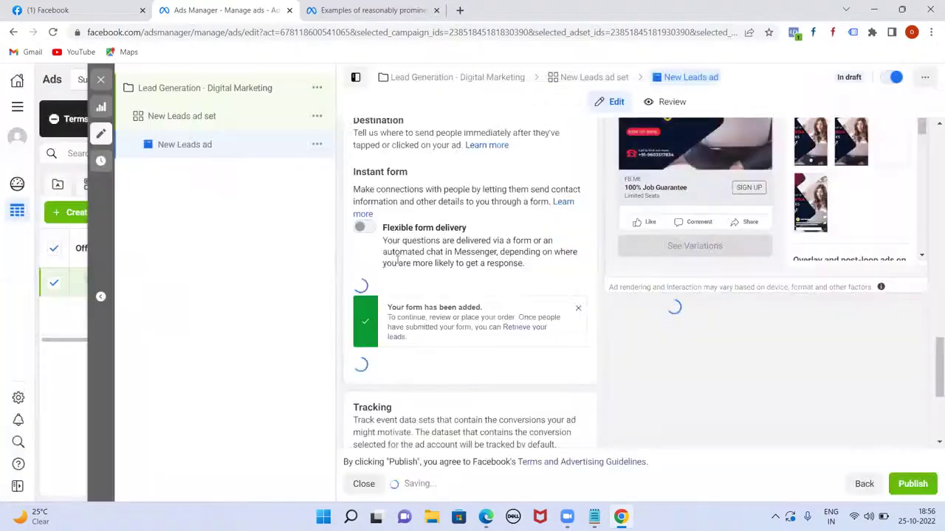
scroll(542, 333, down, 4)
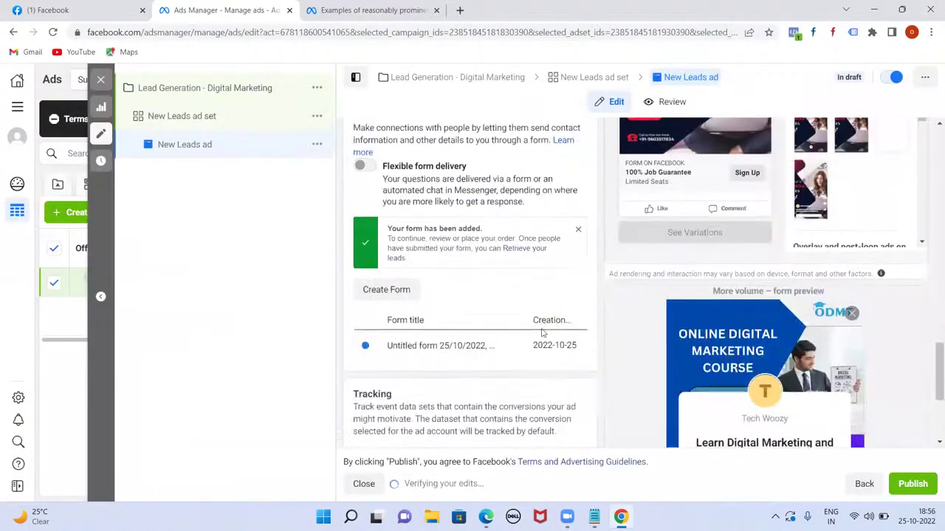
scroll(569, 336, down, 2)
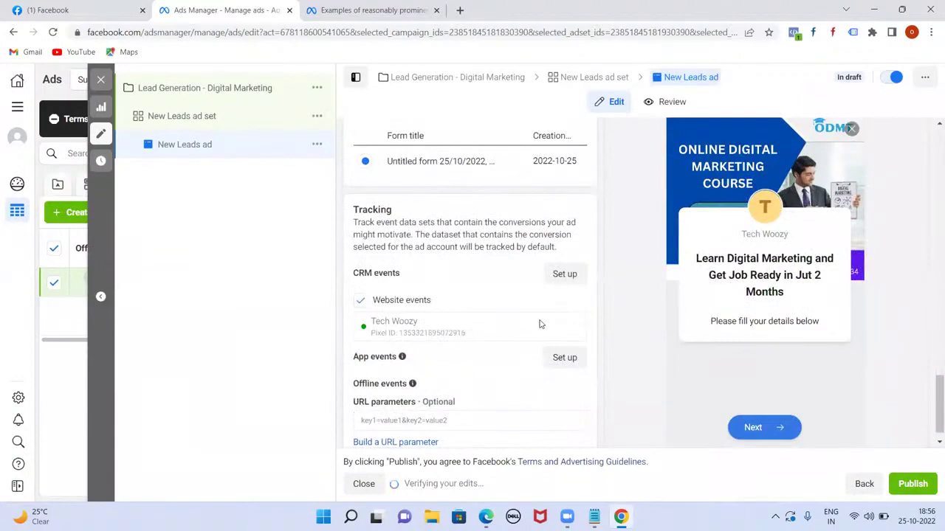
scroll(621, 280, up, 2)
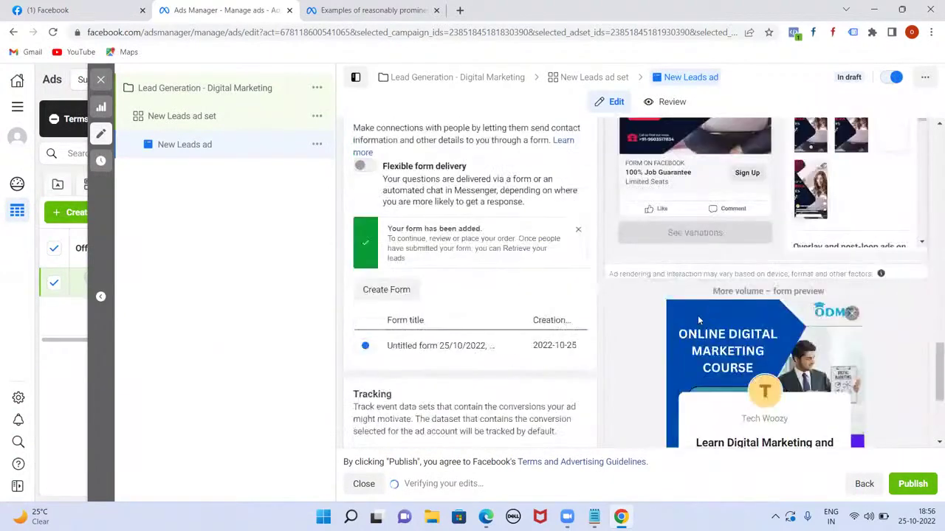
scroll(618, 324, up, 2)
scroll(618, 318, down, 3)
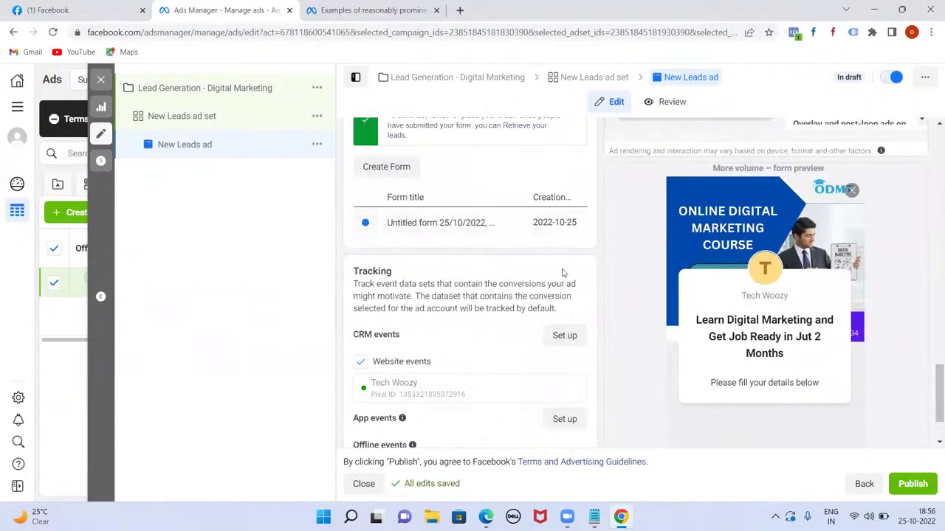
scroll(562, 273, down, 1)
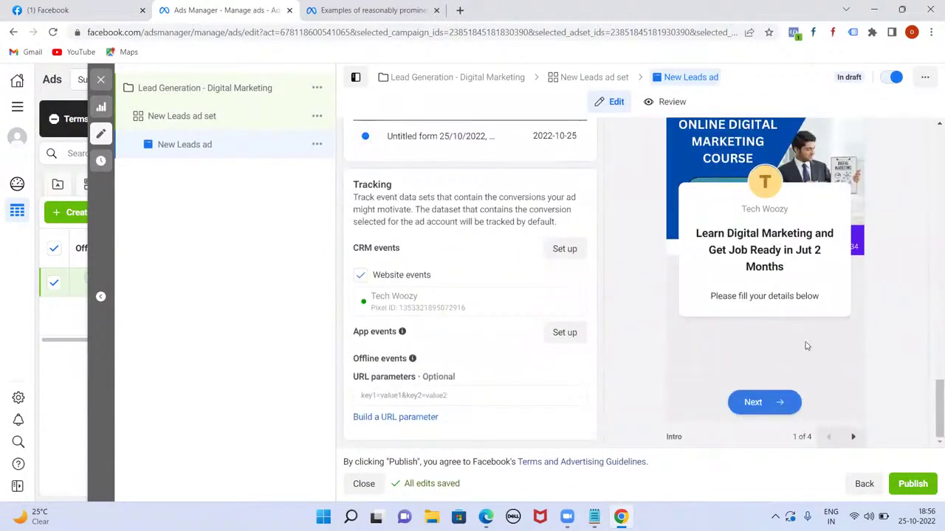
scroll(807, 346, up, 4)
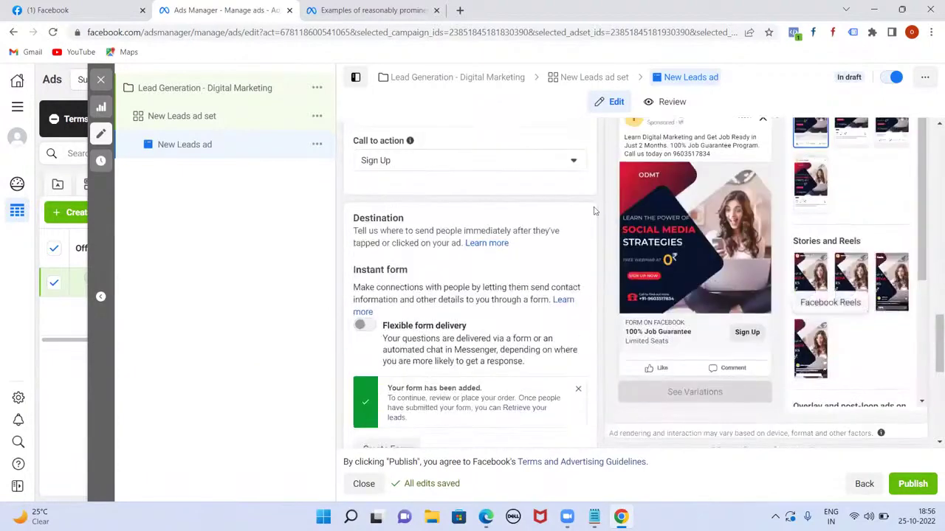
scroll(854, 362, down, 3)
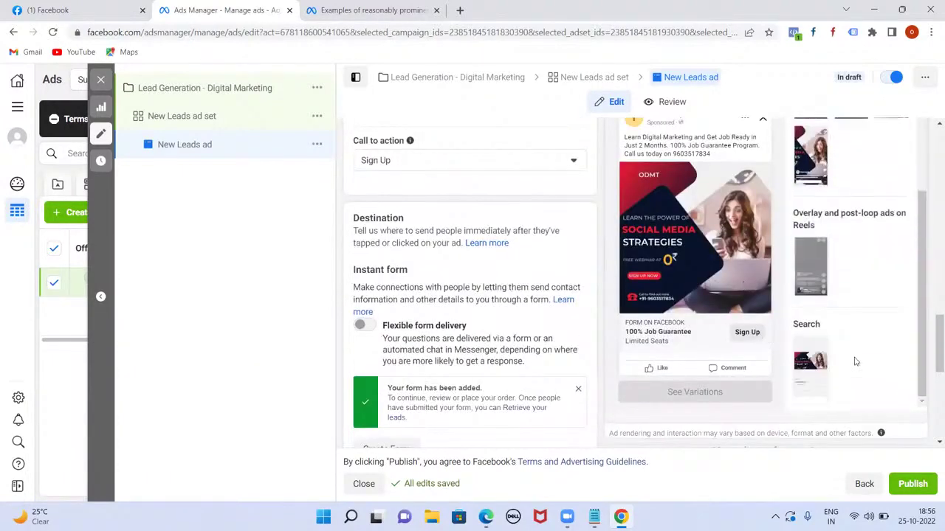
scroll(740, 413, down, 4)
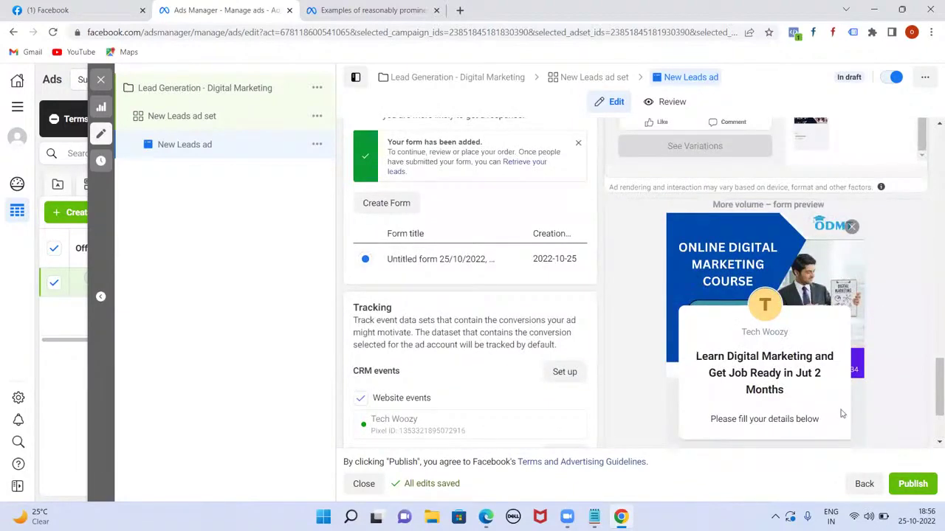
- Step the preview through Prefill information and Privacy review to the Message for leads screen
scroll(841, 415, down, 2)
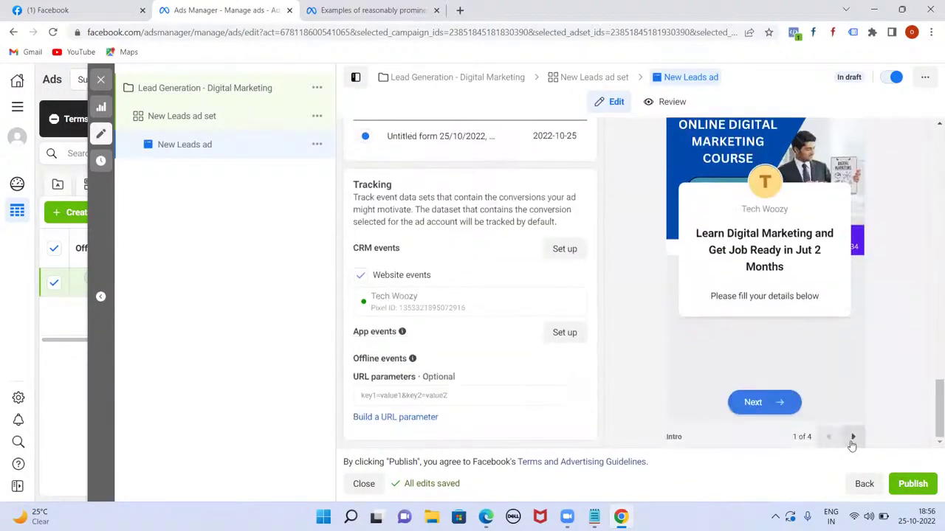
click(852, 438)
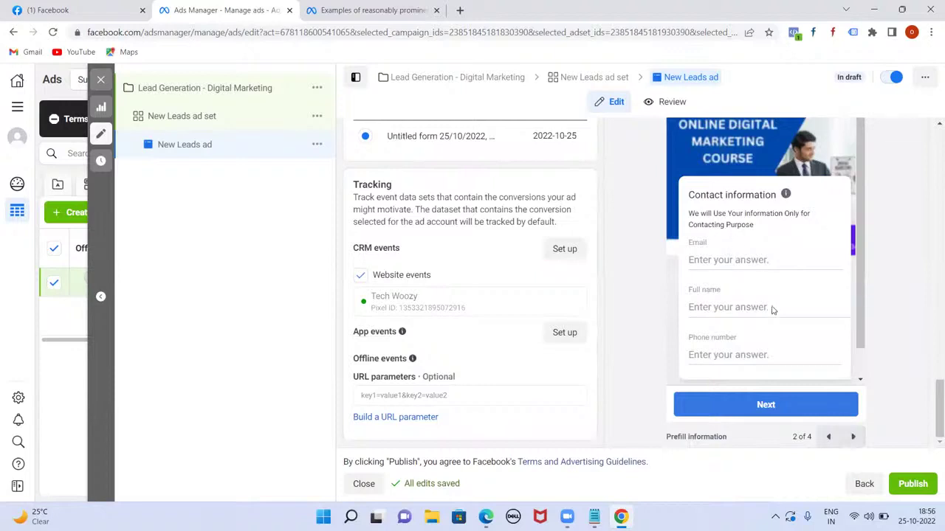
click(852, 438)
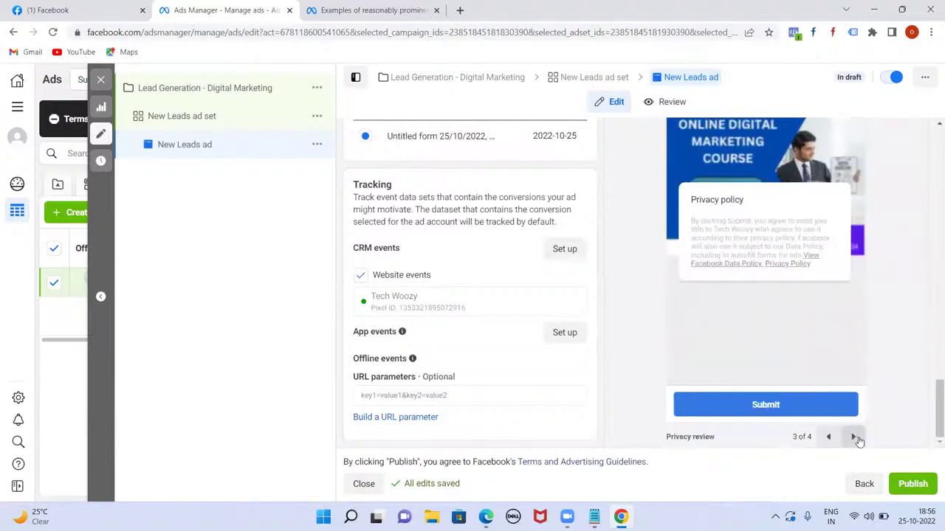
click(853, 438)
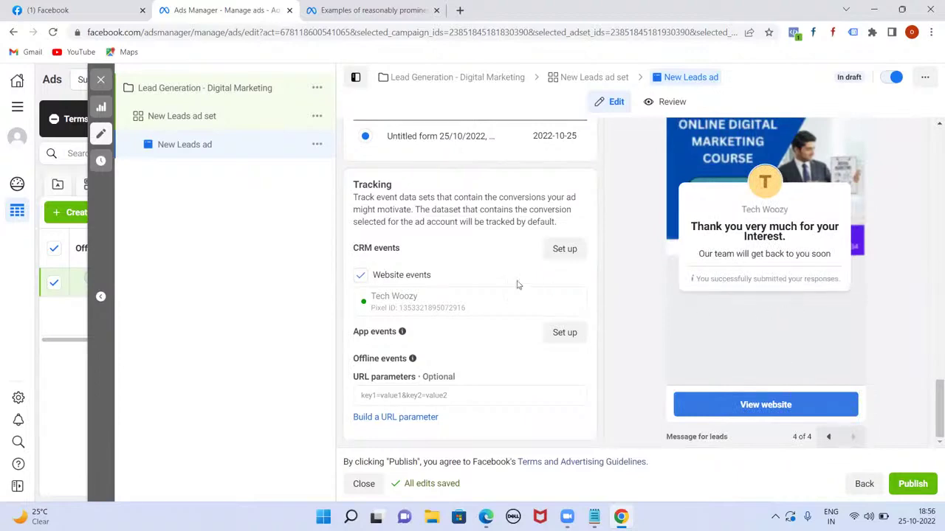
scroll(491, 336, up, 5)
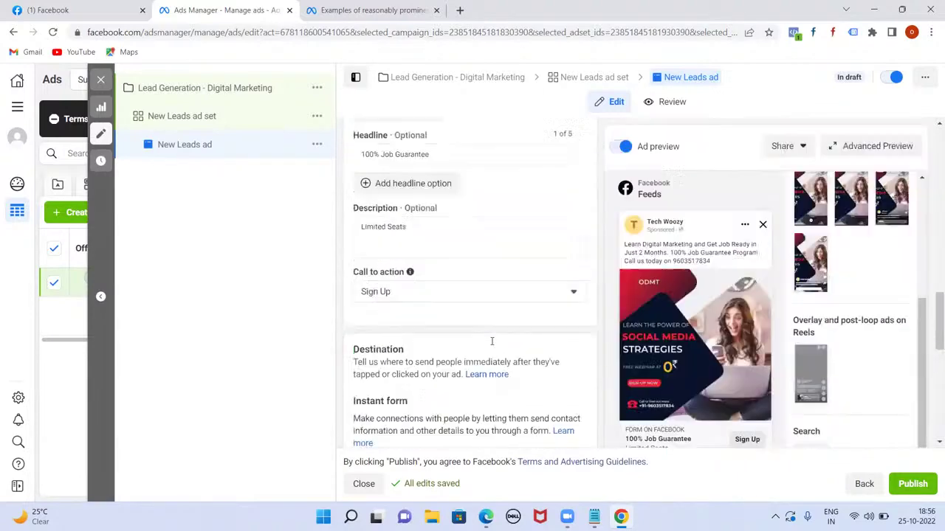
scroll(491, 339, up, 3)
scroll(492, 340, down, 10)
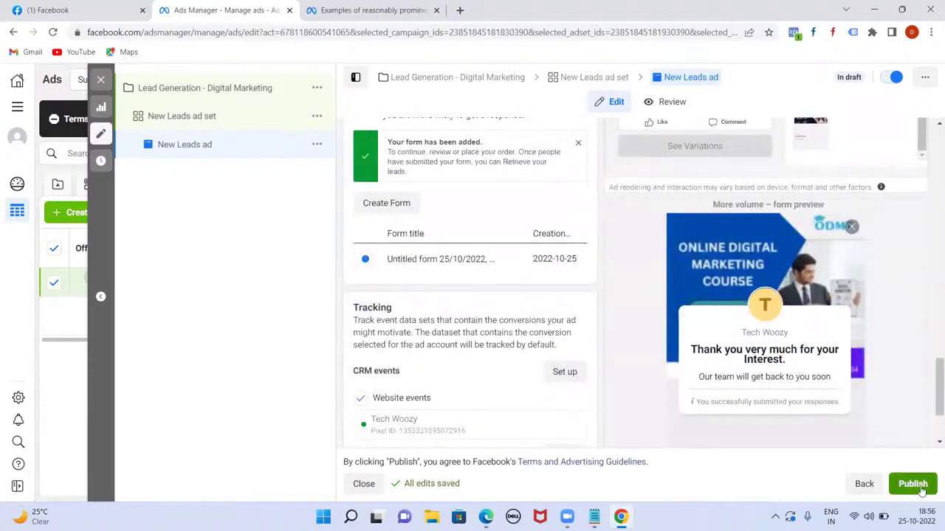
- Publish the New Leads ad from the ad editor
click(913, 484)
click(913, 484)
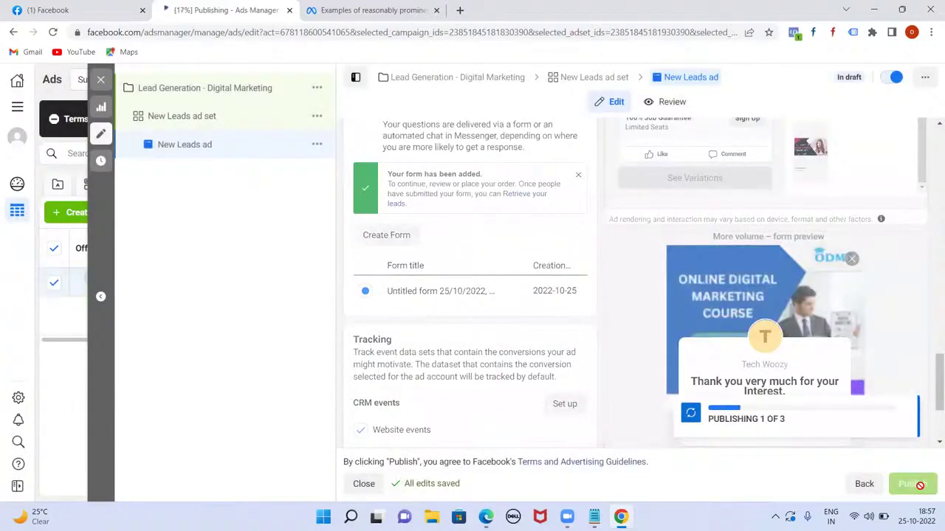
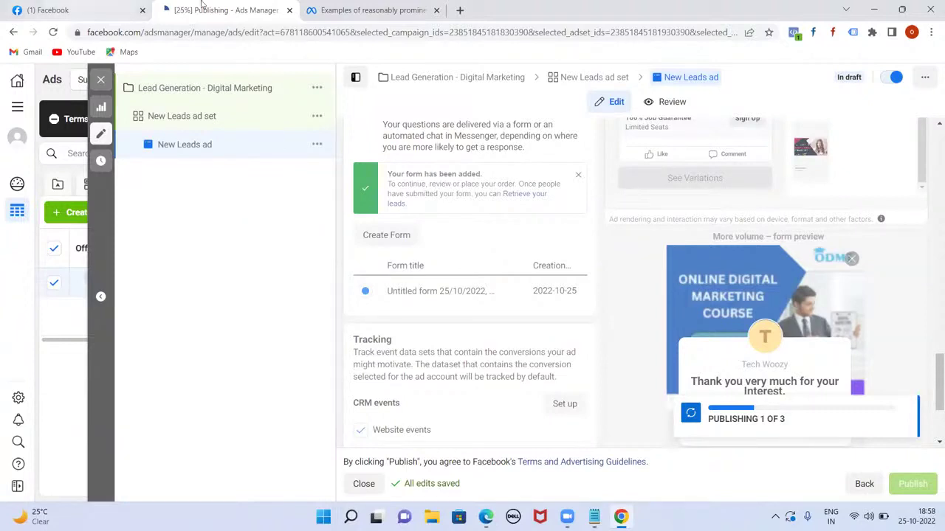
- Load facebook.com/ads in the help article tab to bring up the Ads Manager campaigns list
click(365, 11)
click(296, 35)
text(facebook.com/)
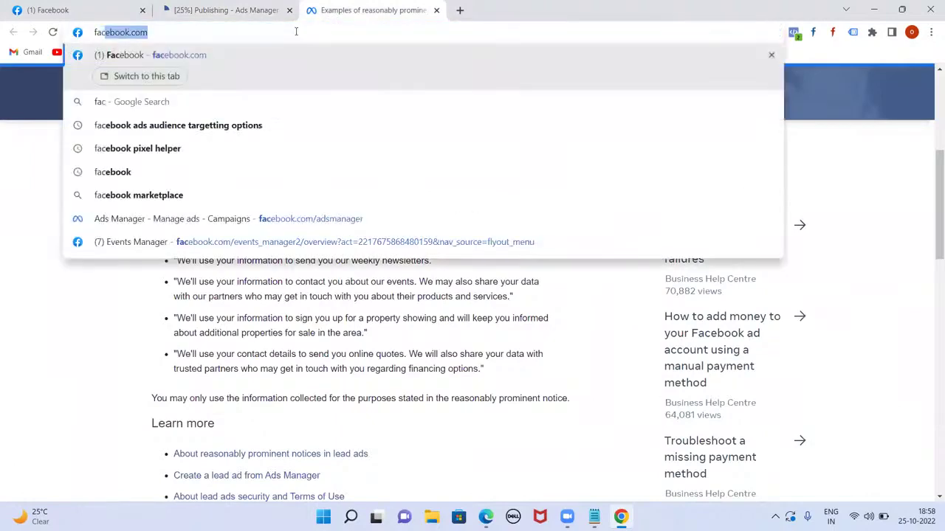
text(ads)
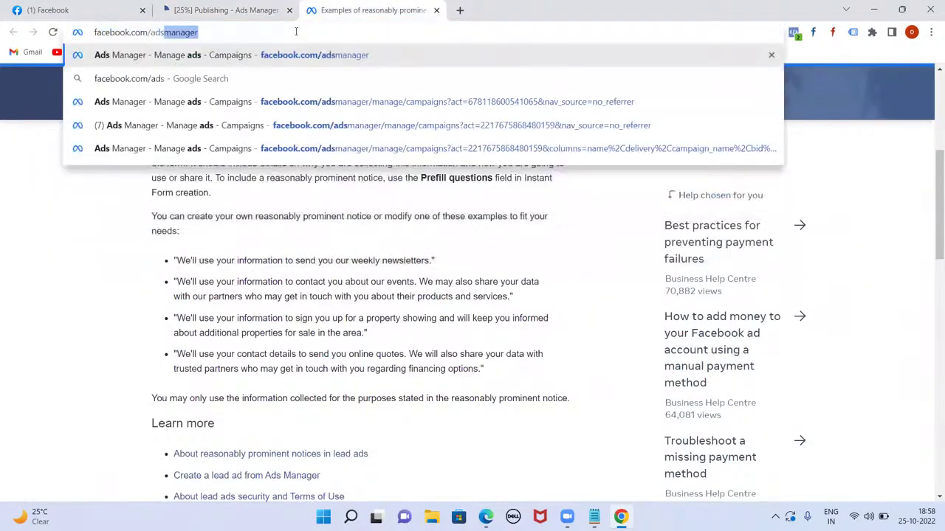
key(Return)
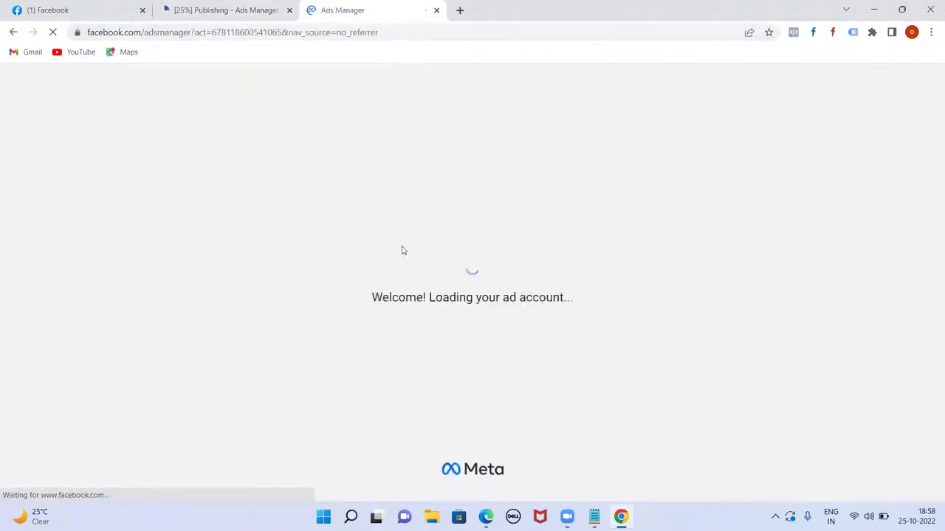
click(240, 10)
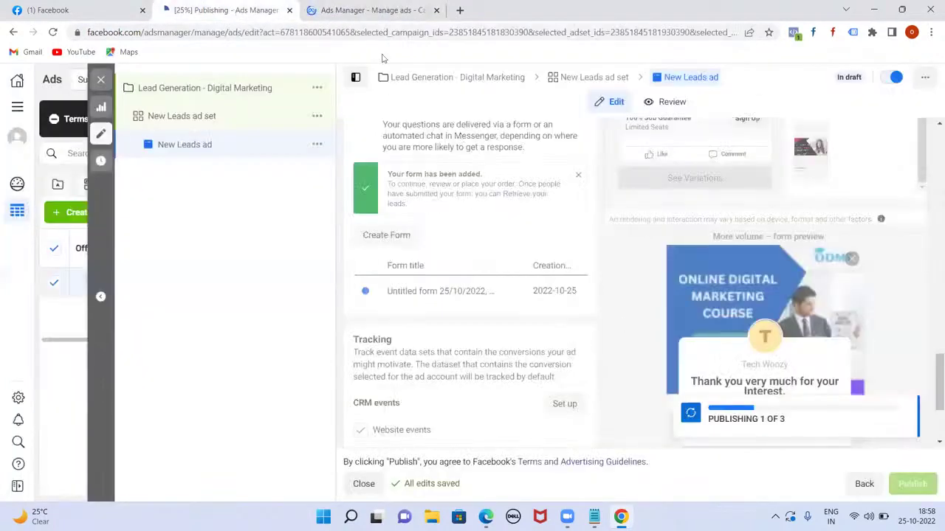
click(373, 6)
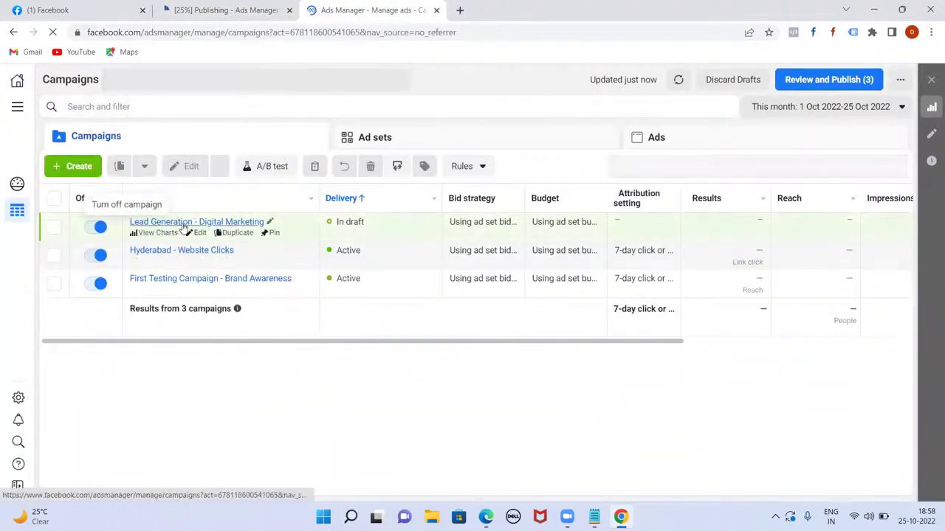
- Open the Lead Generation - Digital Marketing campaign, then the ads of its New Leads ad set
click(184, 224)
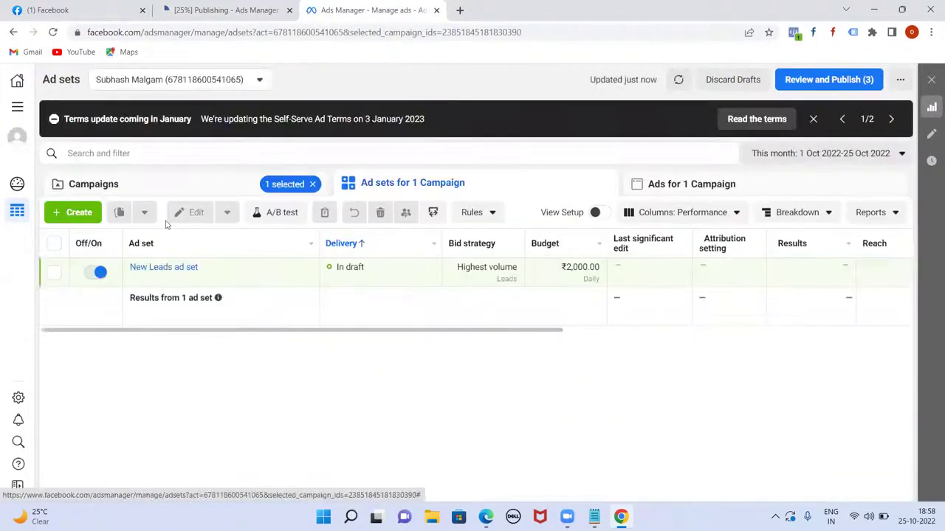
click(168, 269)
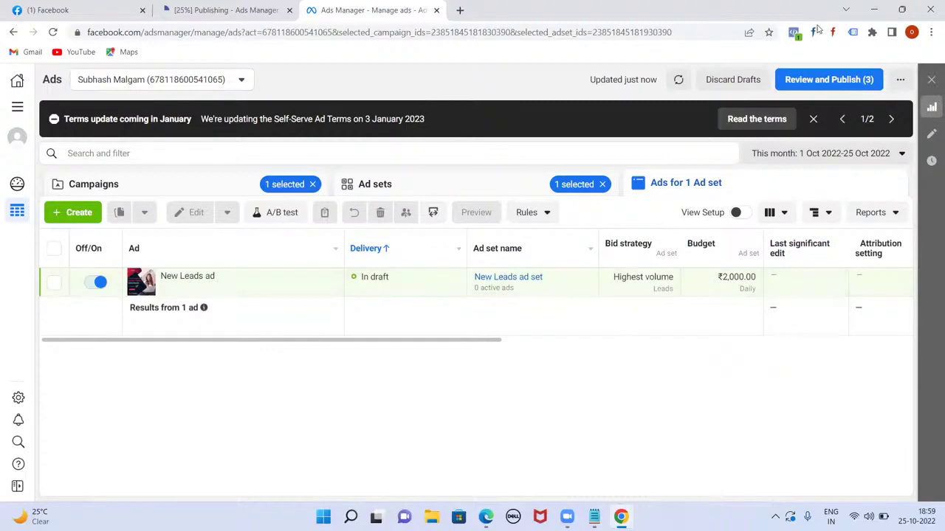
- In a new tab, search Google for 'zoho crm' and open the Zoho CRM website
click(826, 16)
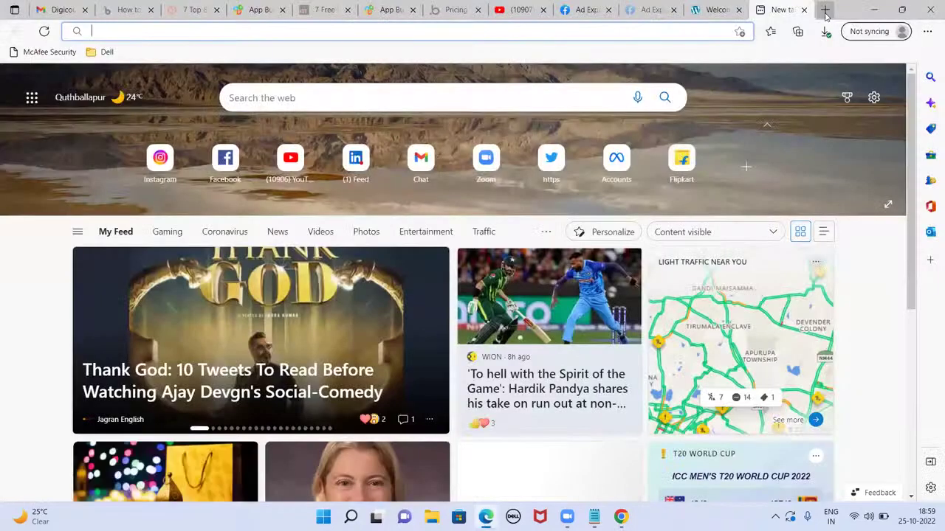
text(goo)
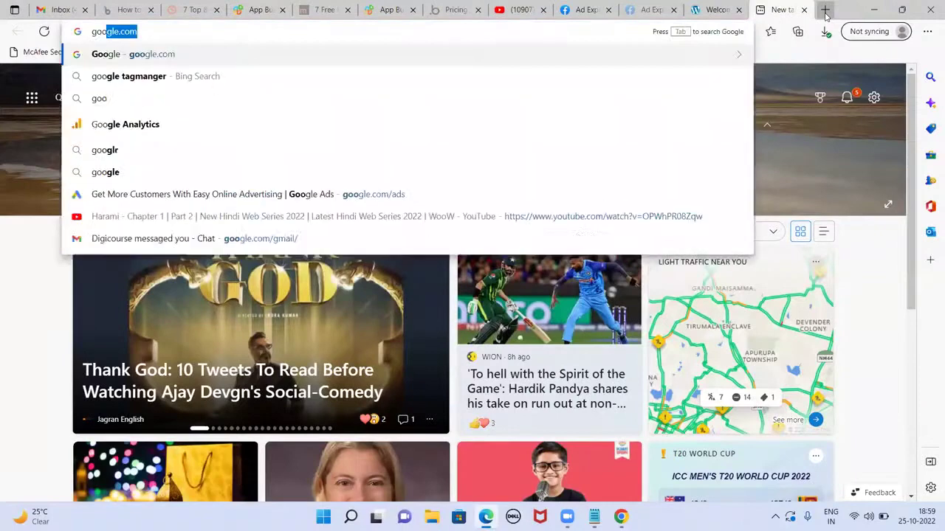
key(Return)
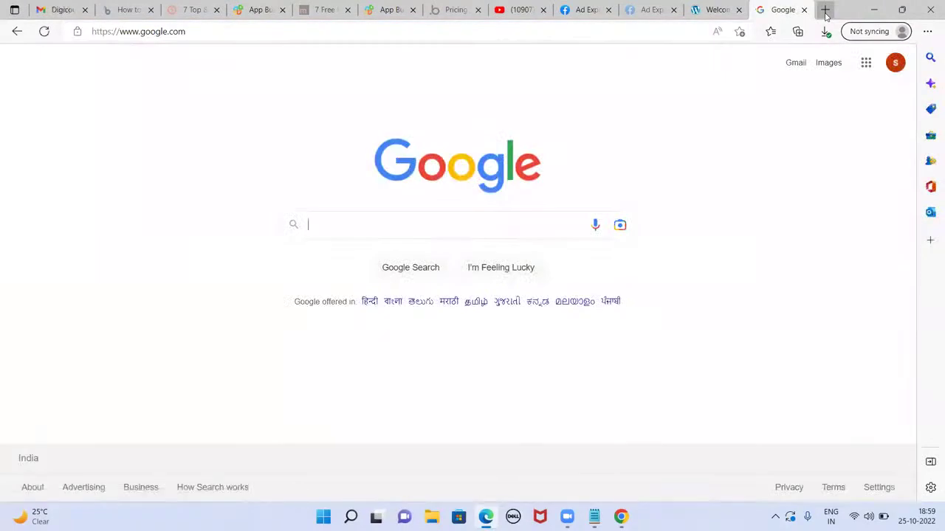
text(zoho crm)
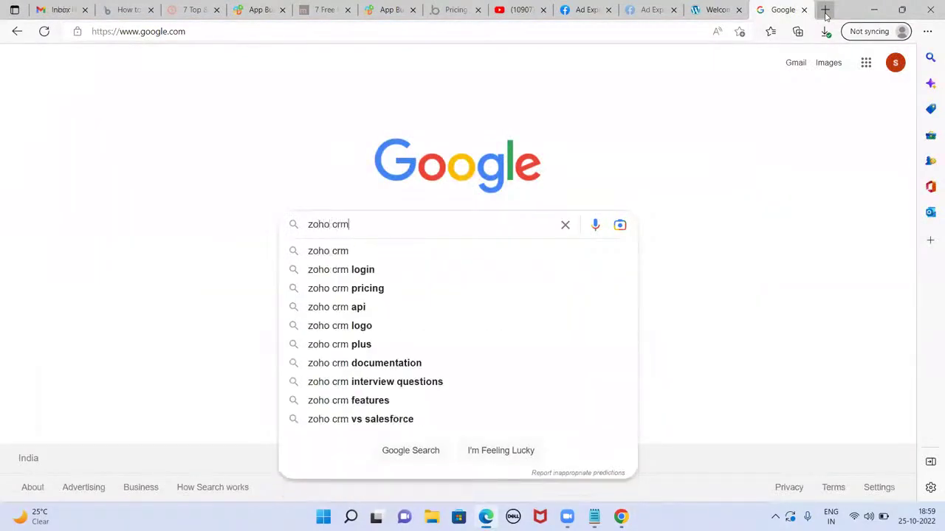
key(Return)
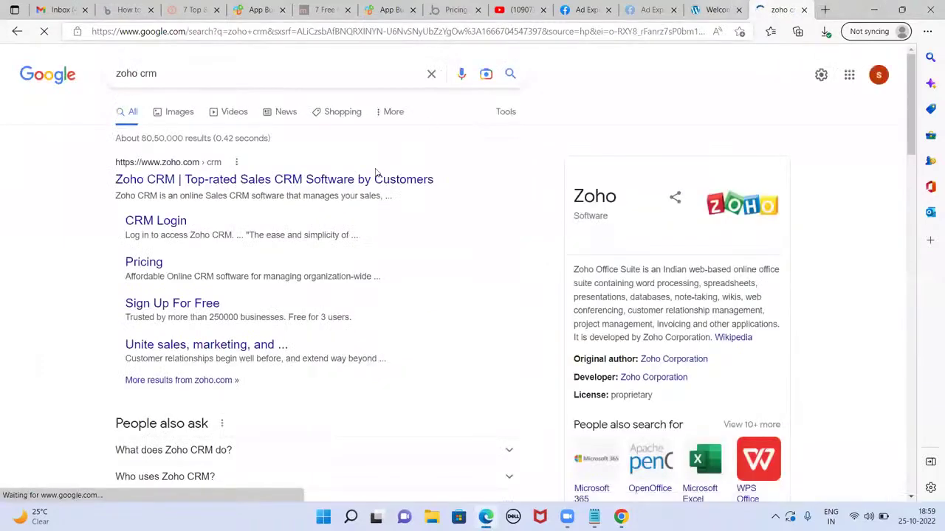
click(270, 180)
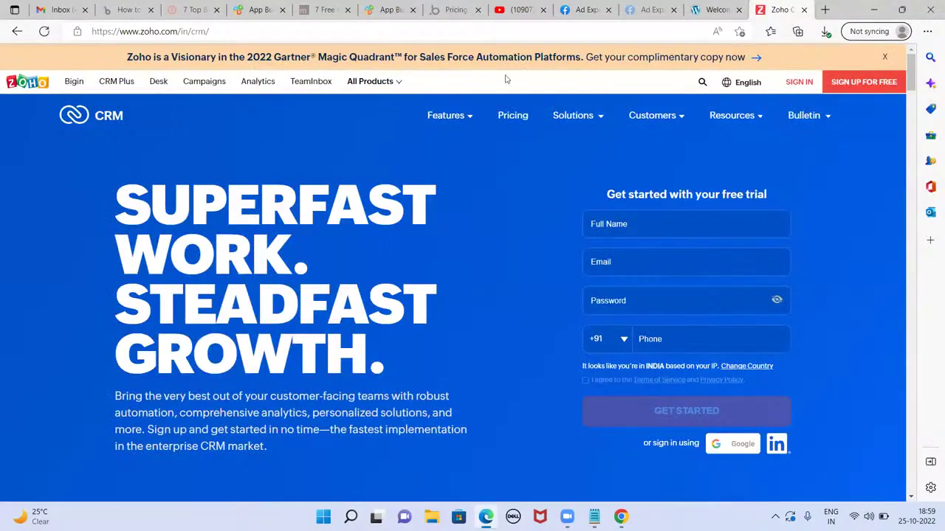
- Check the YouTube live course stream in its tab
click(519, 10)
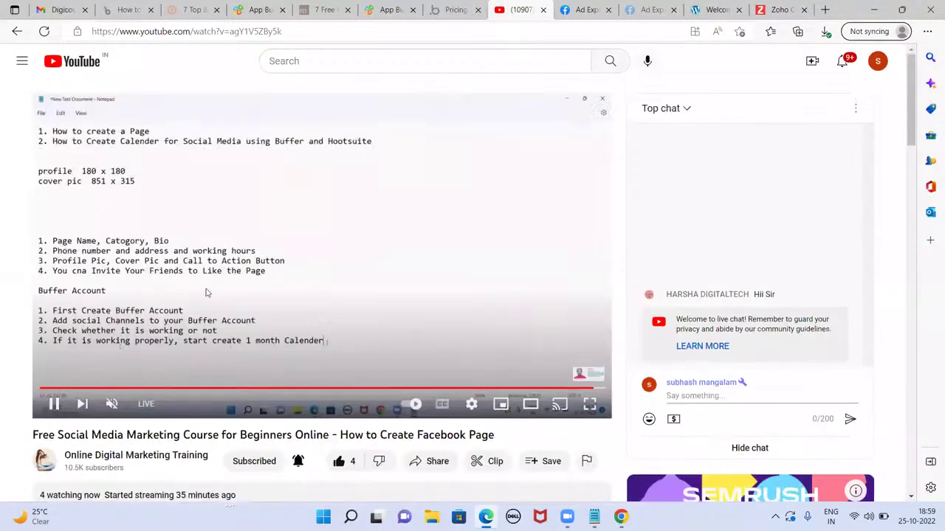
scroll(207, 292, down, 2)
scroll(207, 293, up, 2)
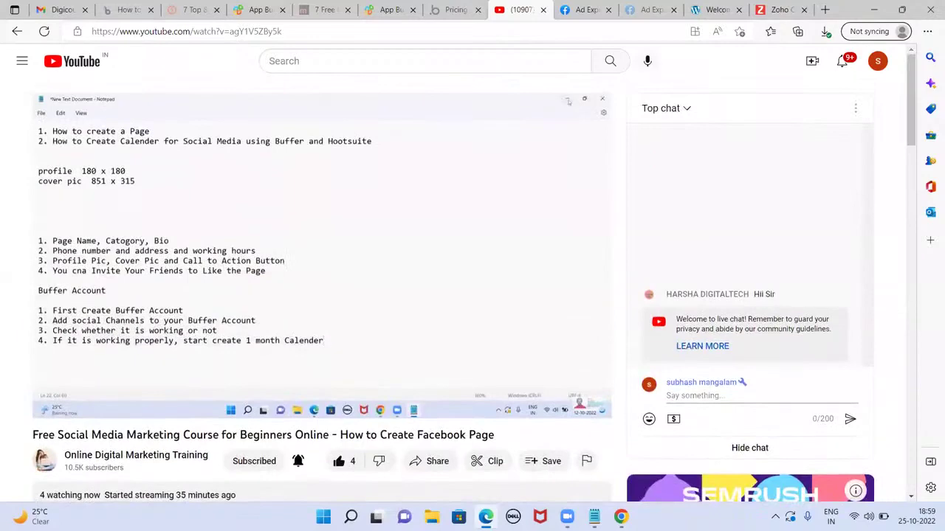
scroll(207, 292, down, 1)
scroll(207, 292, up, 1)
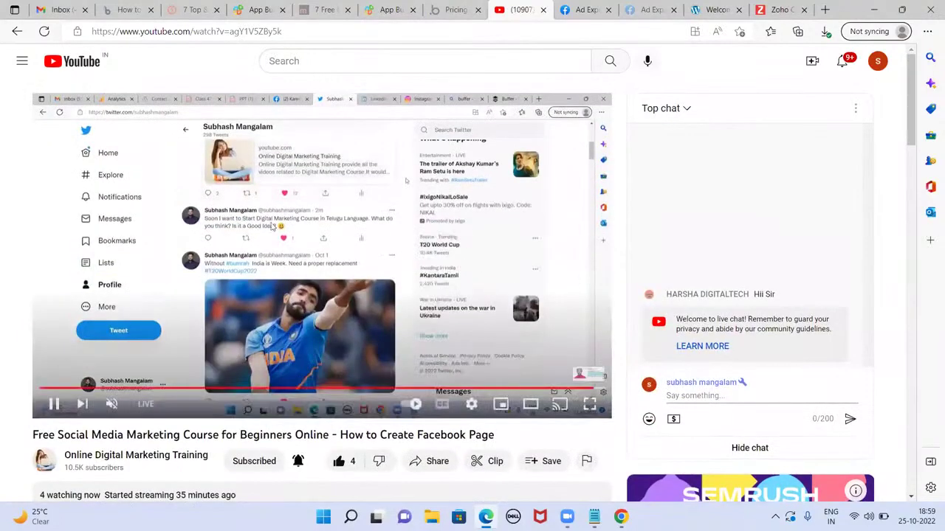
- Look over the Zoho CRM homepage, then bring the Notepad assignment notes forward
click(776, 9)
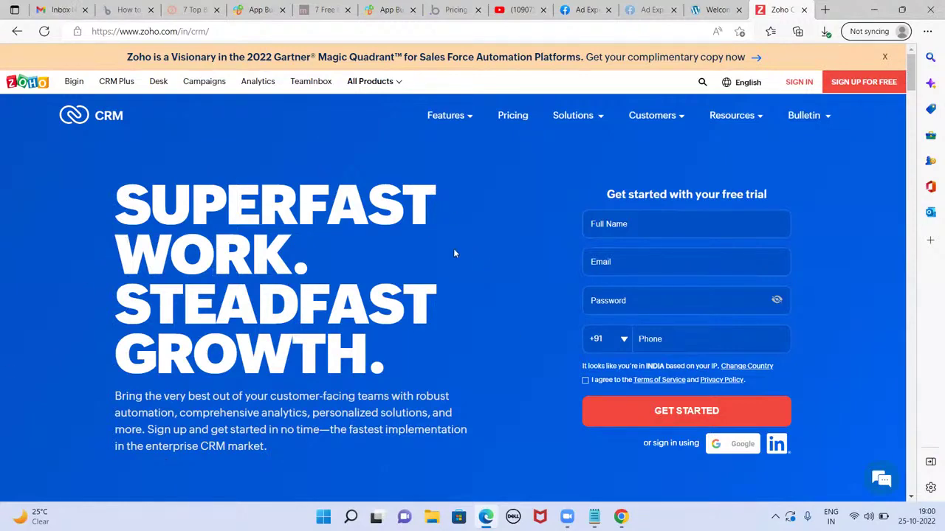
scroll(453, 251, down, 5)
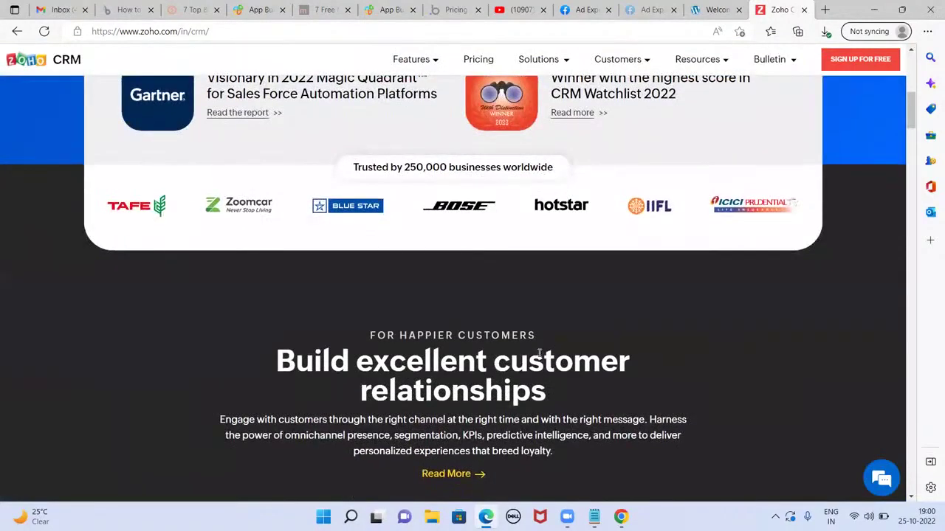
scroll(476, 310, up, 5)
scroll(481, 332, up, 1)
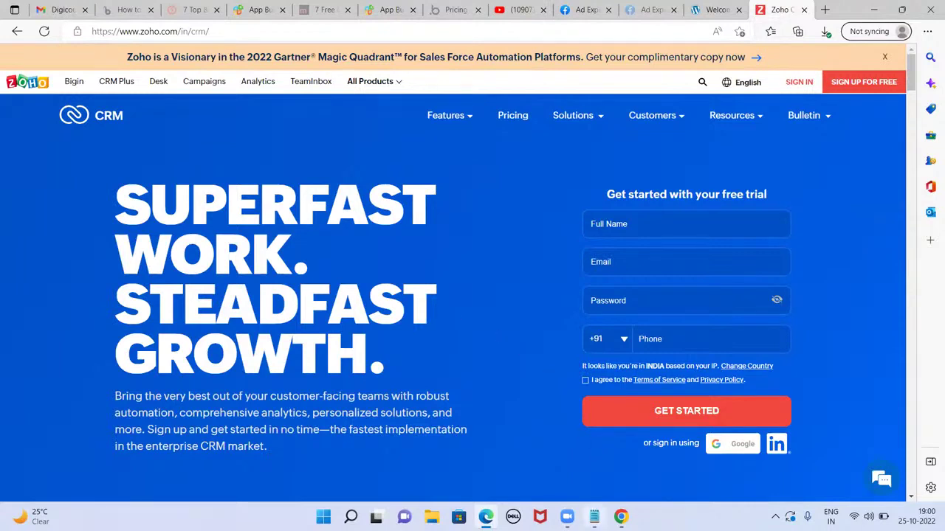
click(594, 517)
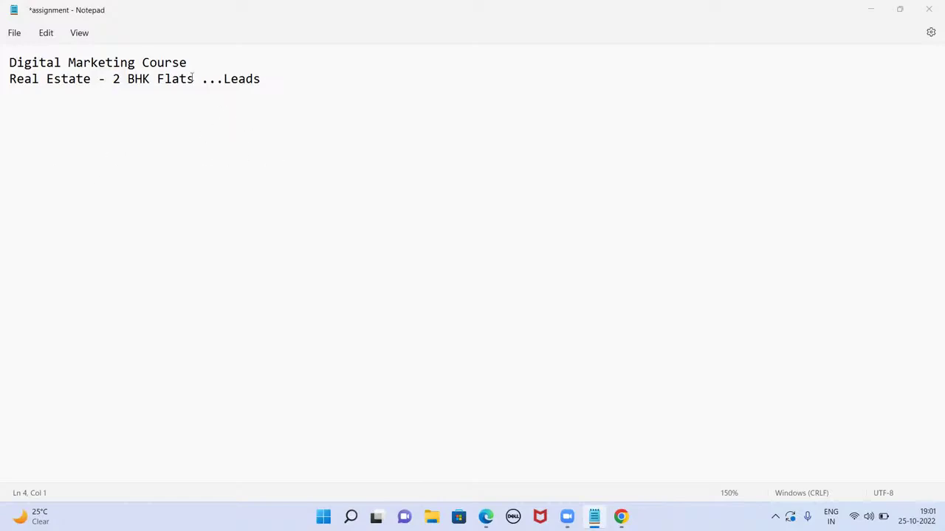
- Add a blank line under 'Digital Marketing Course' and append '/ Open plots' after Flats on the Real Estate line
key(Up)
key(Up)
key(Up)
key(End)
key(Return)
key(Return)
key(Return)
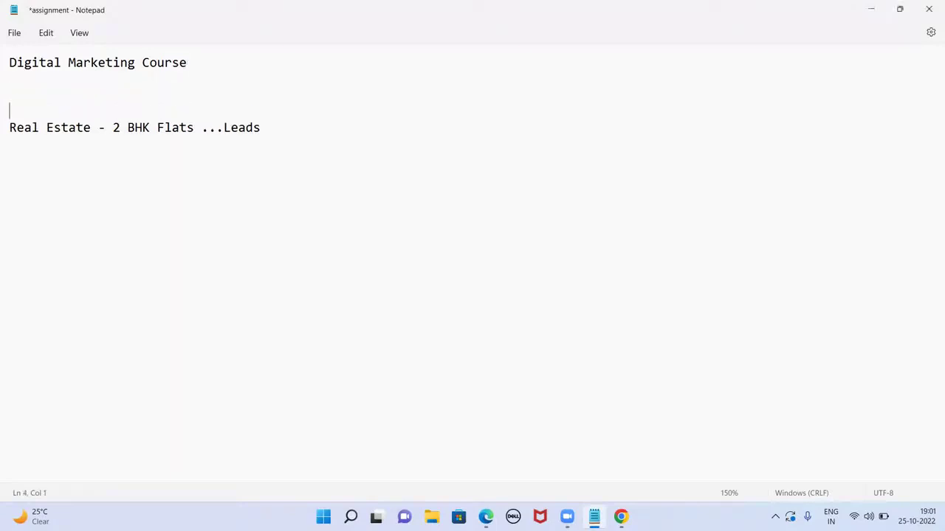
click(196, 128)
text(/ Open )
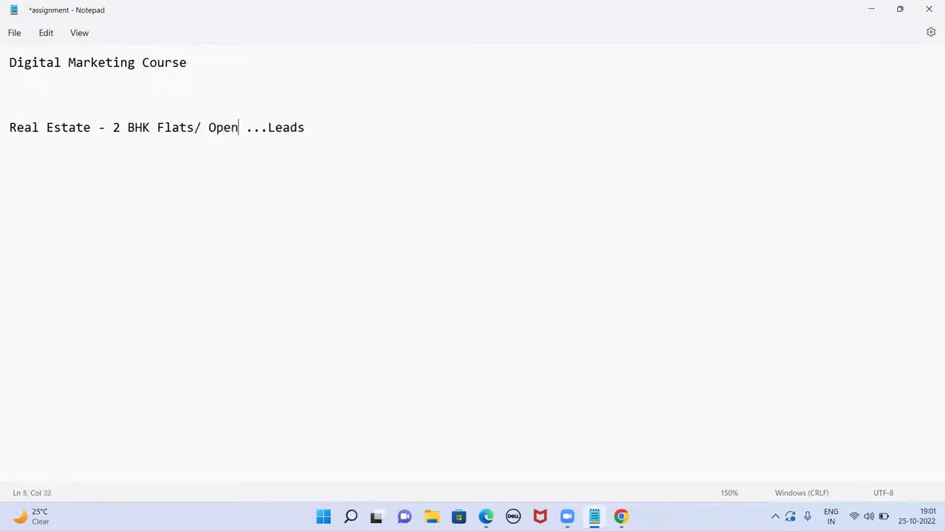
text(plots)
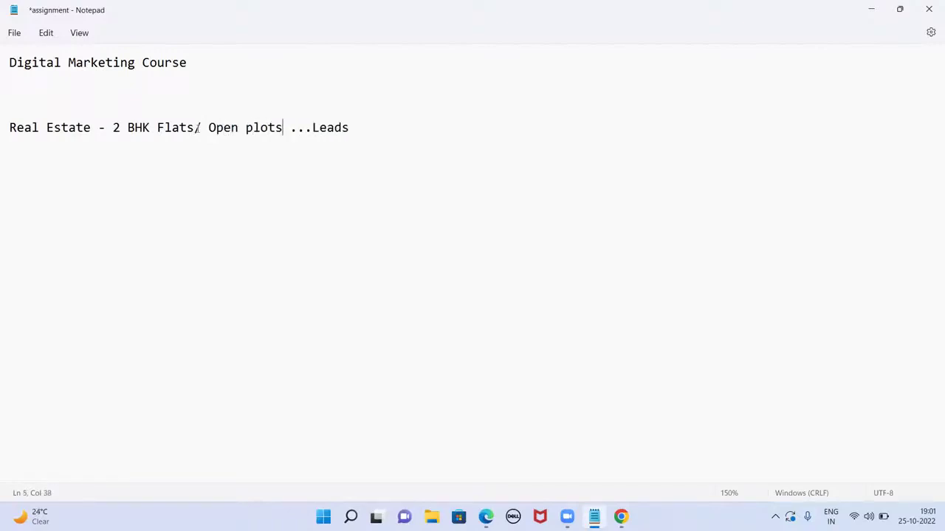
click(352, 125)
key(Return)
key(Return)
key(Return)
key(Return)
- Add the 'Tragetting :' and 'Ad Preview' lines below the Real Estate line
text(Tragetti)
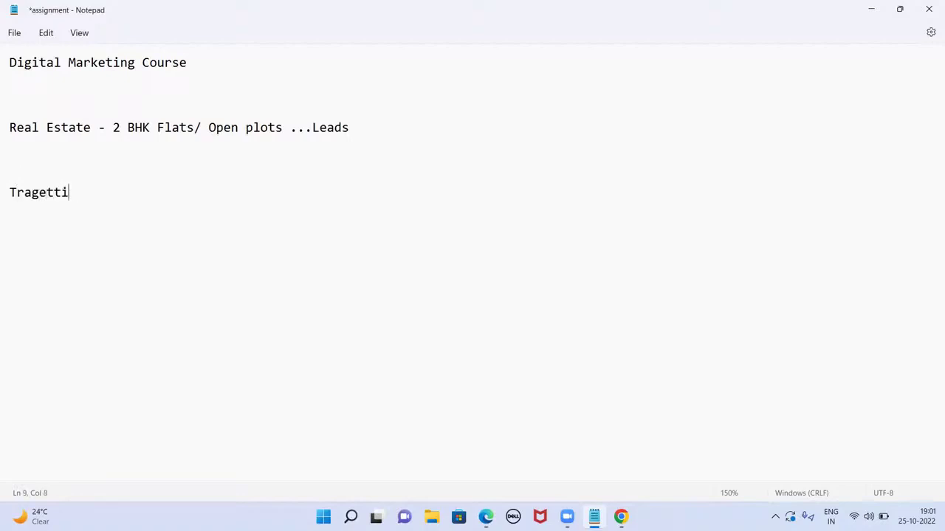
text(ng :)
key(Return)
text(Ad )
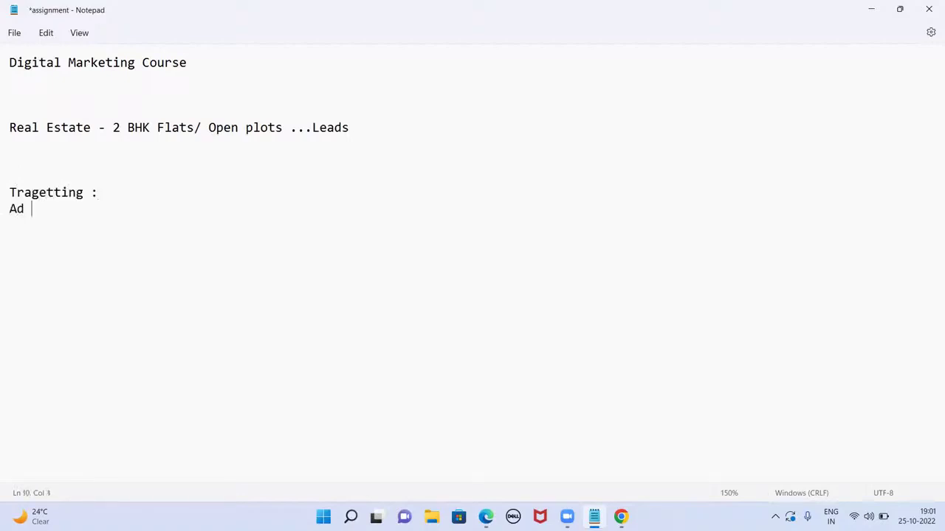
text(Preview)
click(620, 517)
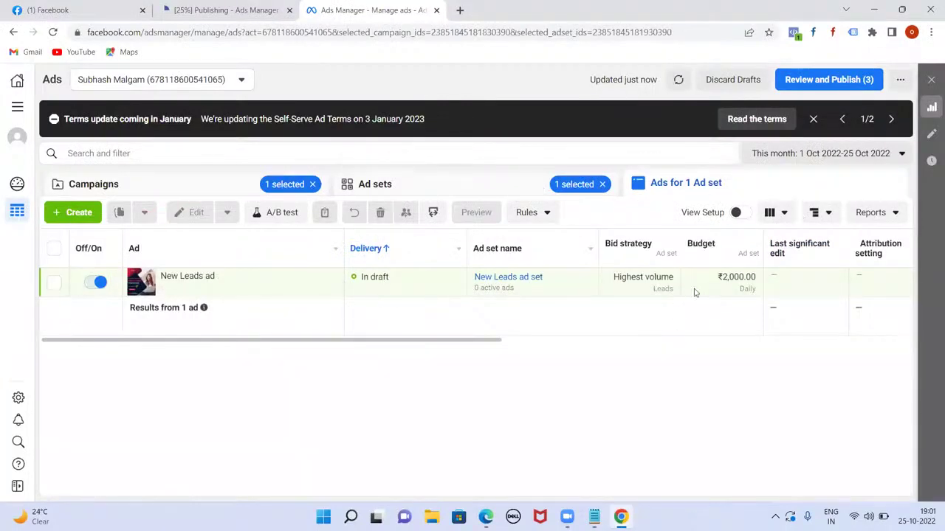
click(594, 517)
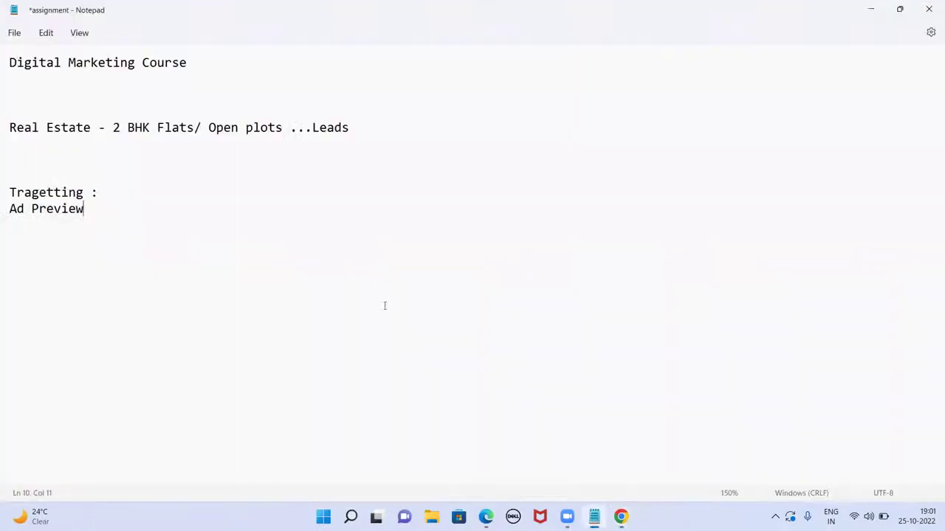
- Add a 'Screenshot :' line with blank lines below it, then return to Ads Manager
key(Return)
text(Screensh)
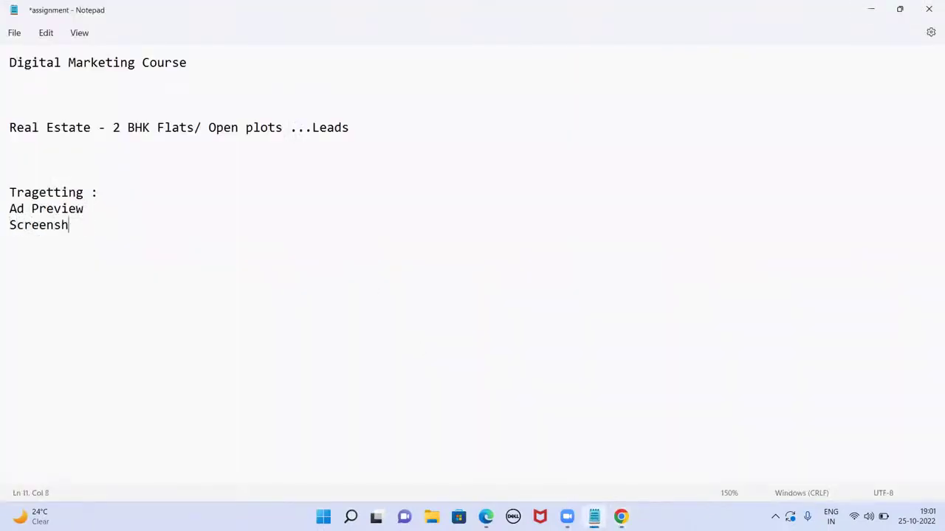
text(ot :)
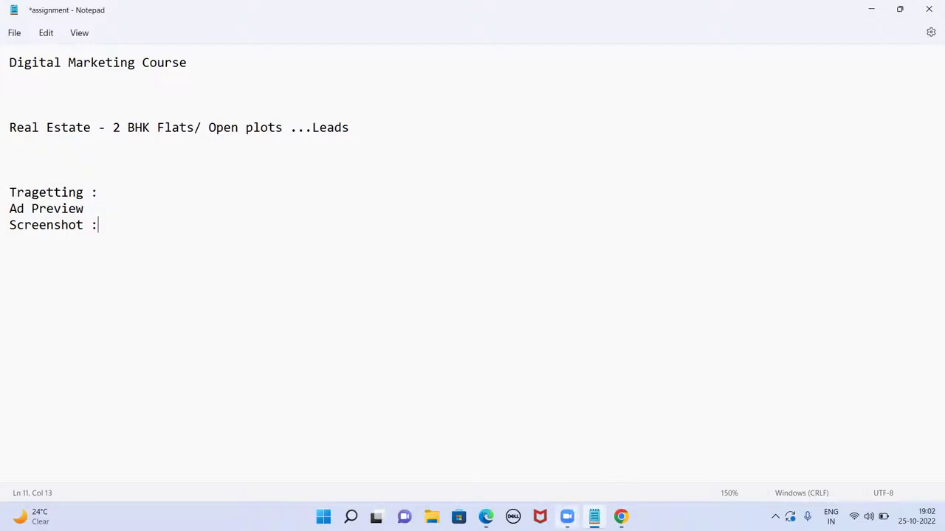
mouse_move(594, 517)
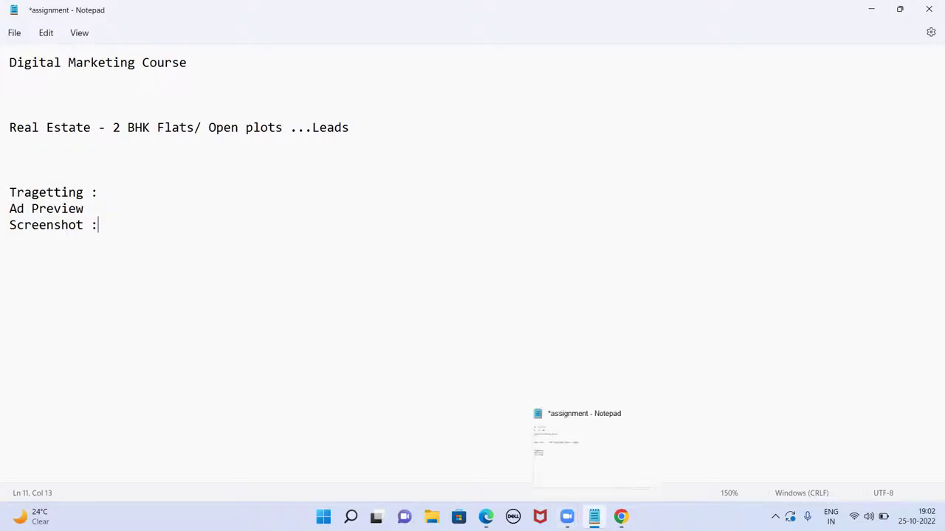
click(579, 449)
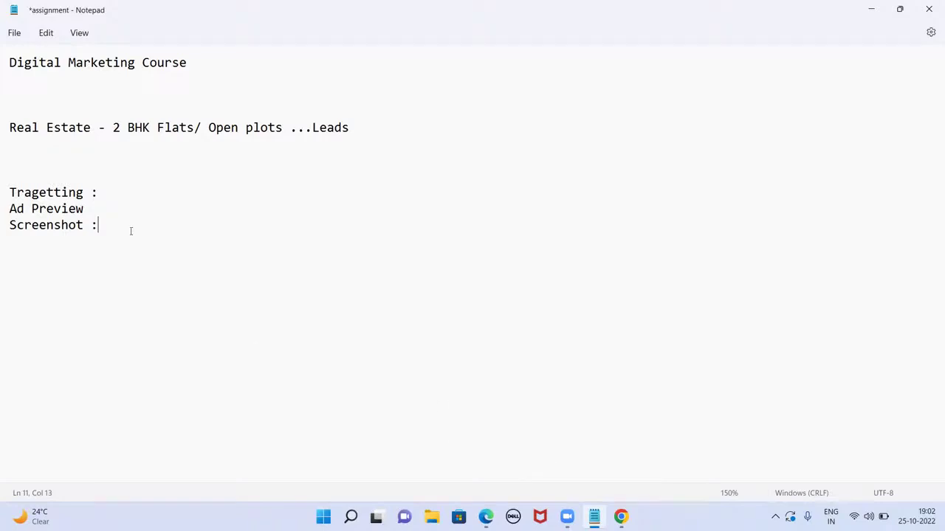
key(Return)
key(Return)
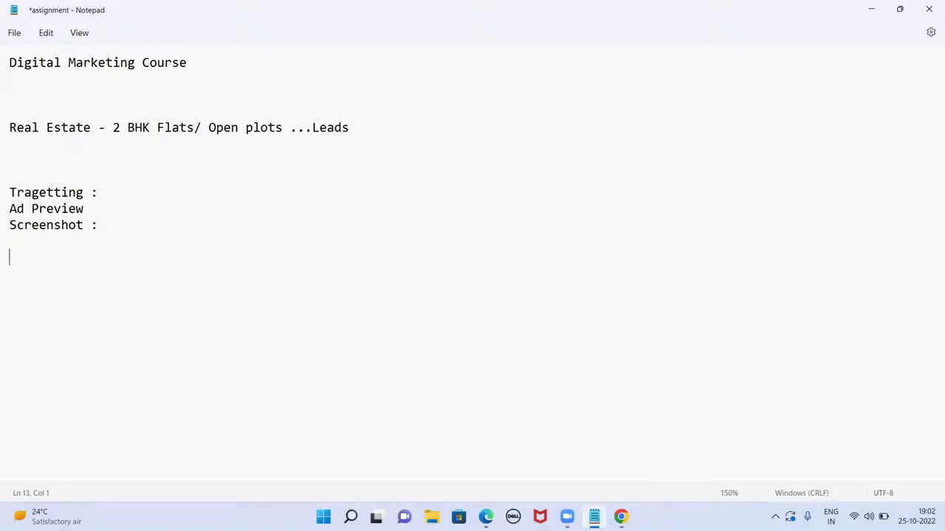
key(alt+Tab)
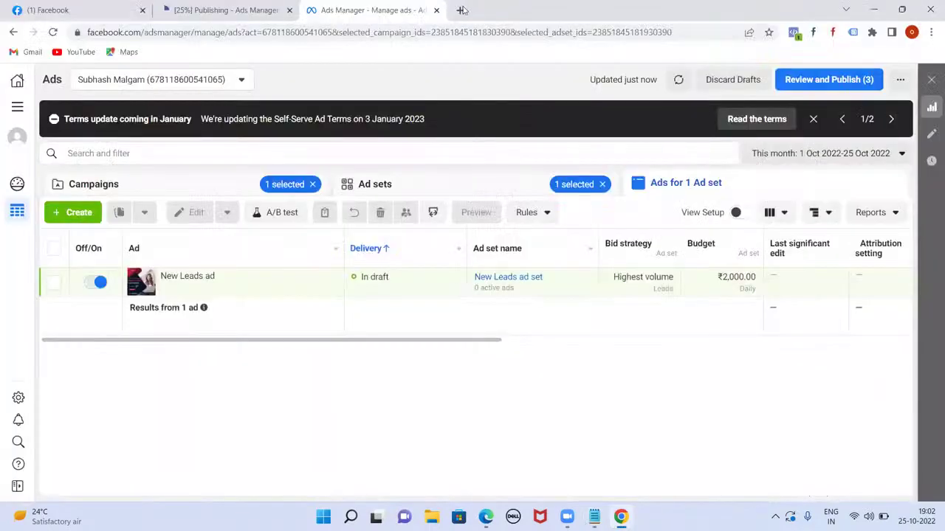
- Open business.facebook.com/help in a new tab, correcting the mistyped 'help4' address
click(462, 10)
text(busine)
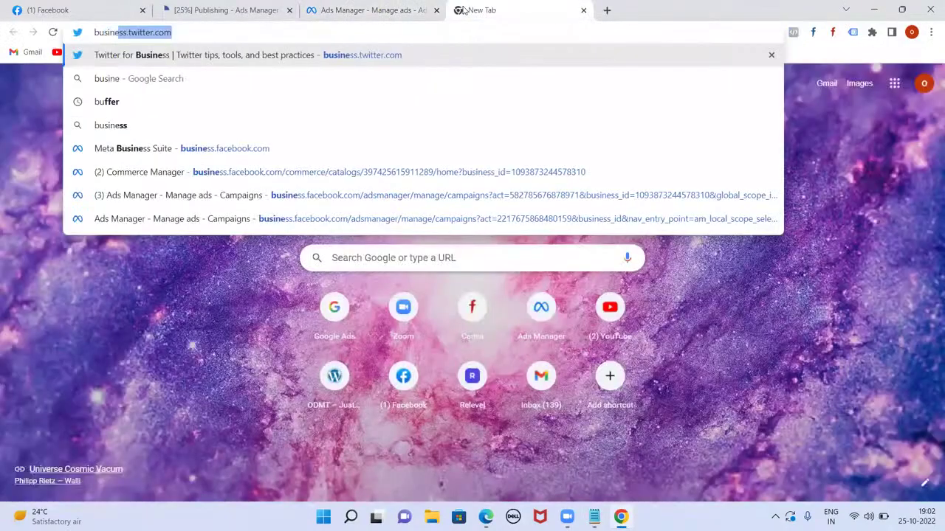
text(ss.faceb)
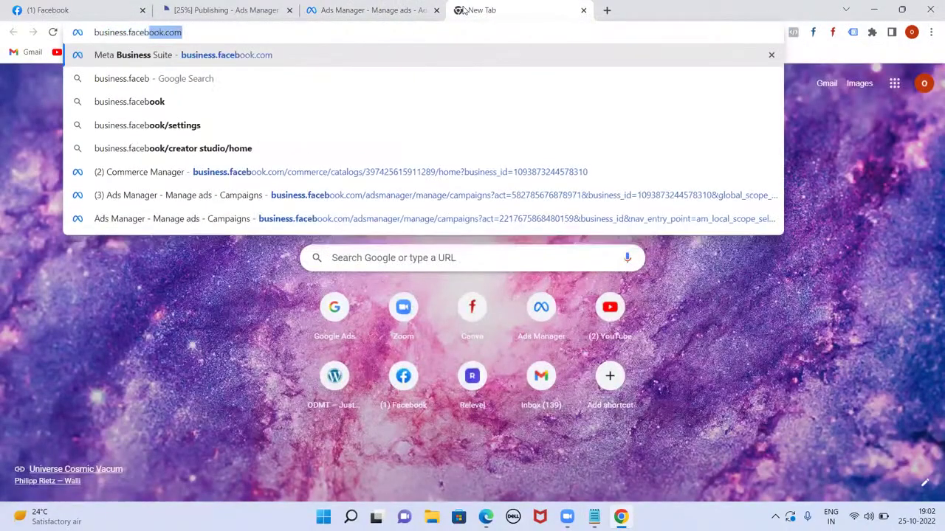
text(ook.com/he)
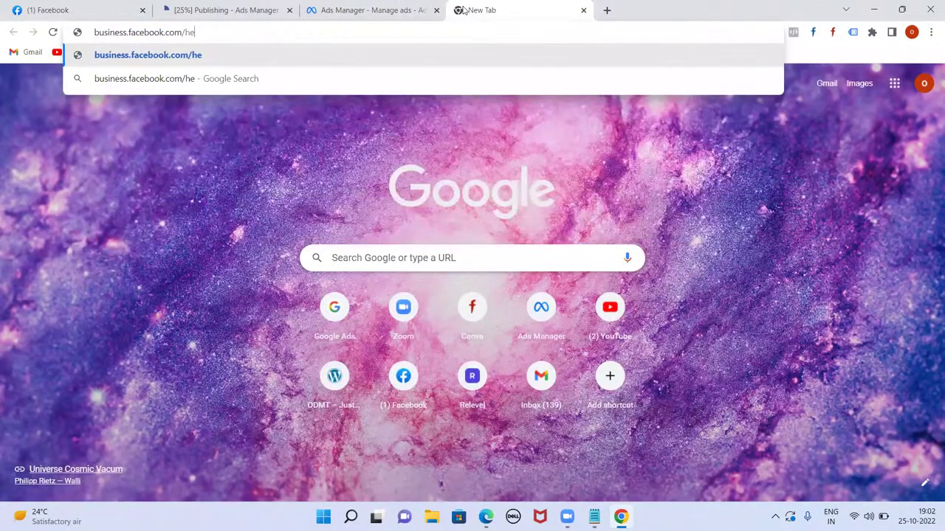
text(lp4)
key(Return)
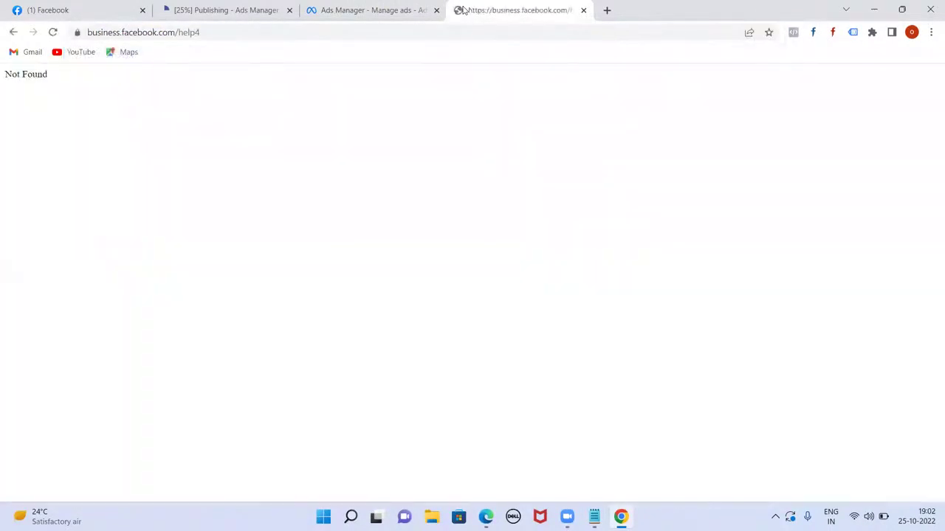
click(309, 32)
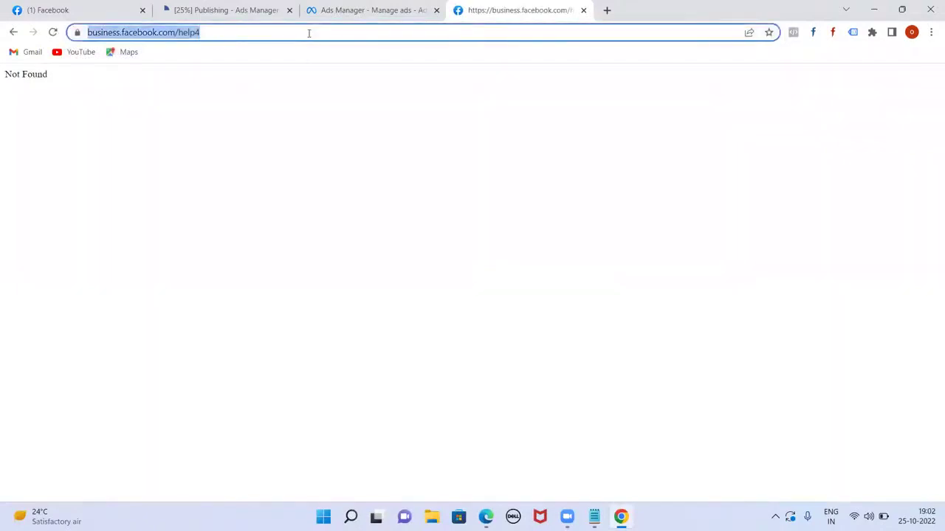
click(308, 32)
key(BackSpace)
key(Return)
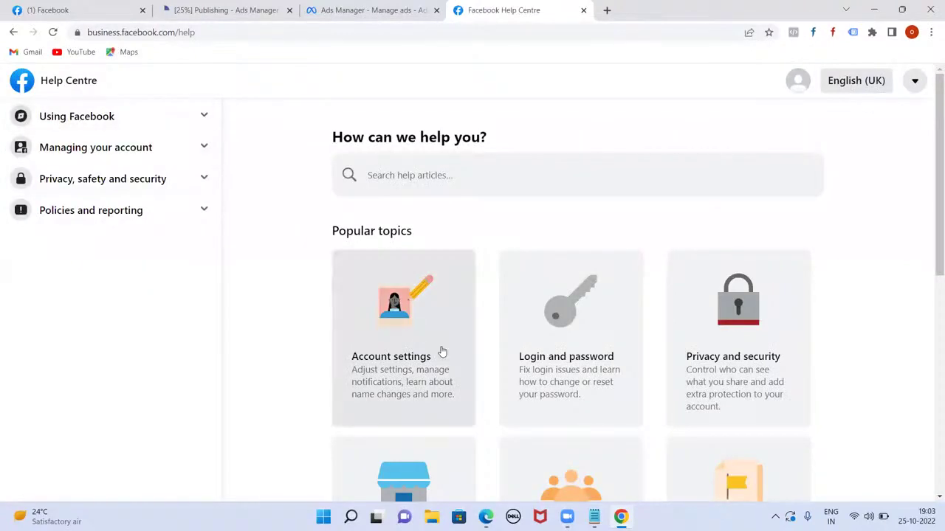
- Search the Help Centre articles for 'ads'
scroll(517, 325, down, 2)
scroll(682, 322, down, 1)
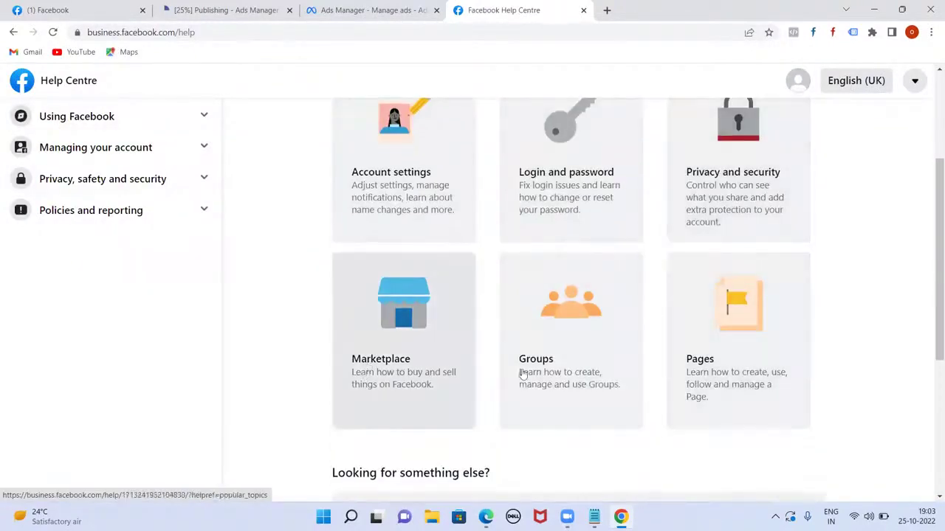
scroll(609, 381, down, 2)
scroll(609, 381, up, 5)
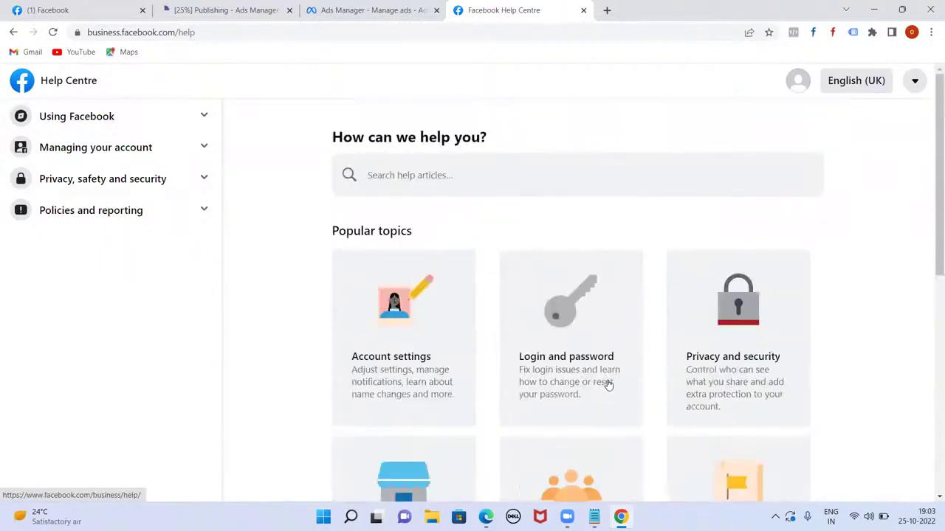
click(421, 177)
text(ads)
key(Return)
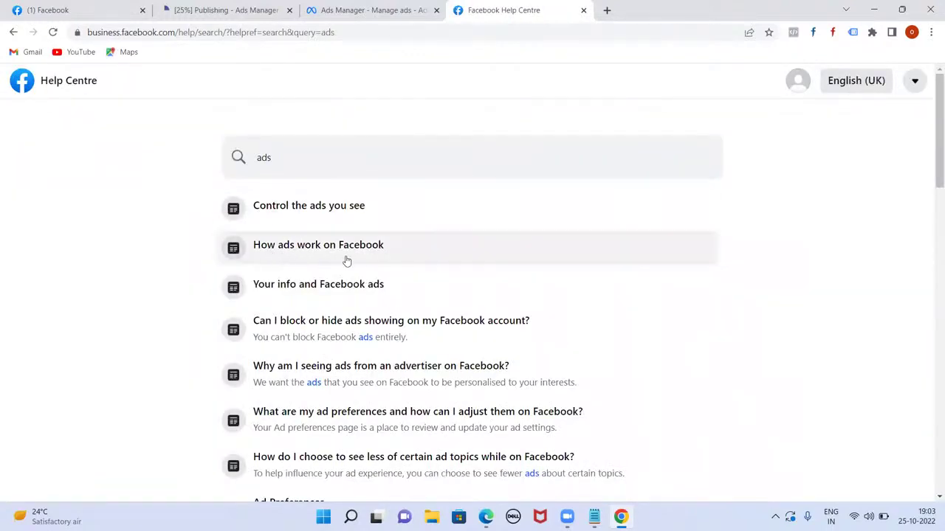
- Read 'How do I see a Facebook Page's ads?', then open the related 'Your info and Facebook ads' article
scroll(458, 316, down, 1)
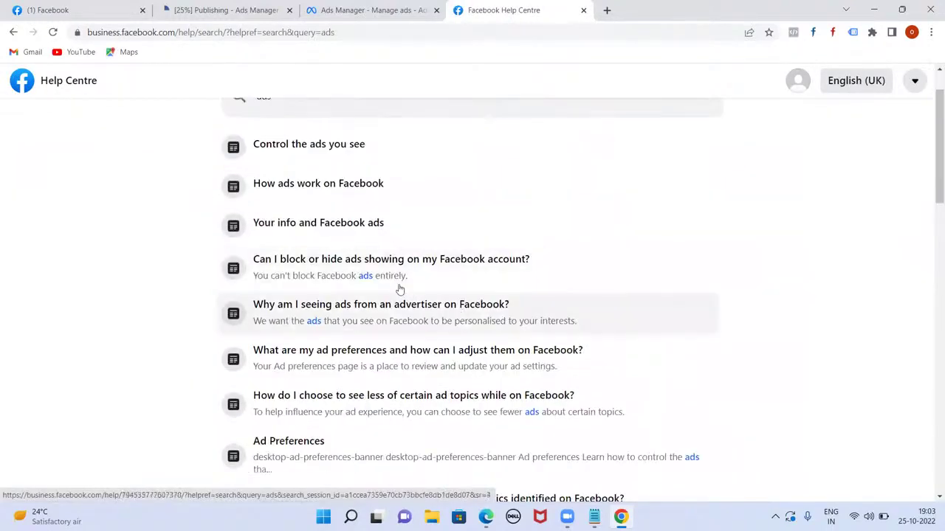
scroll(500, 335, down, 2)
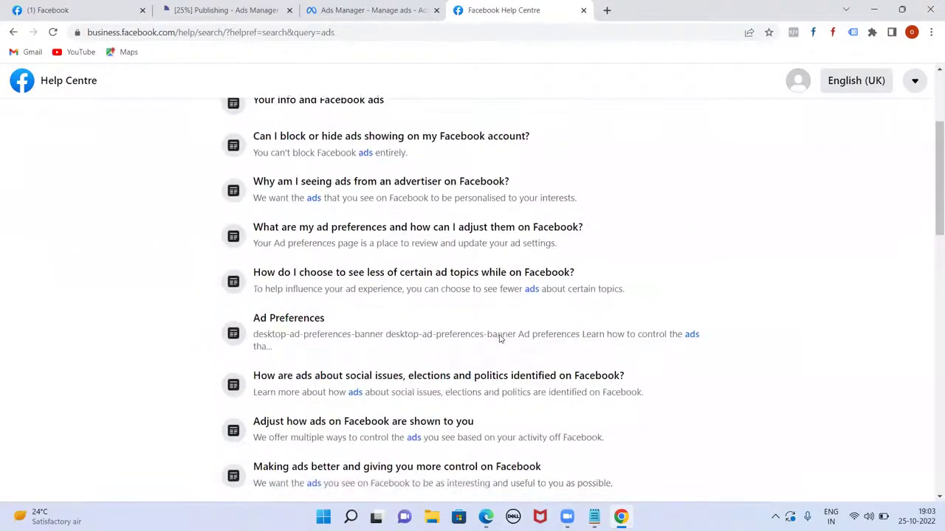
scroll(480, 365, down, 5)
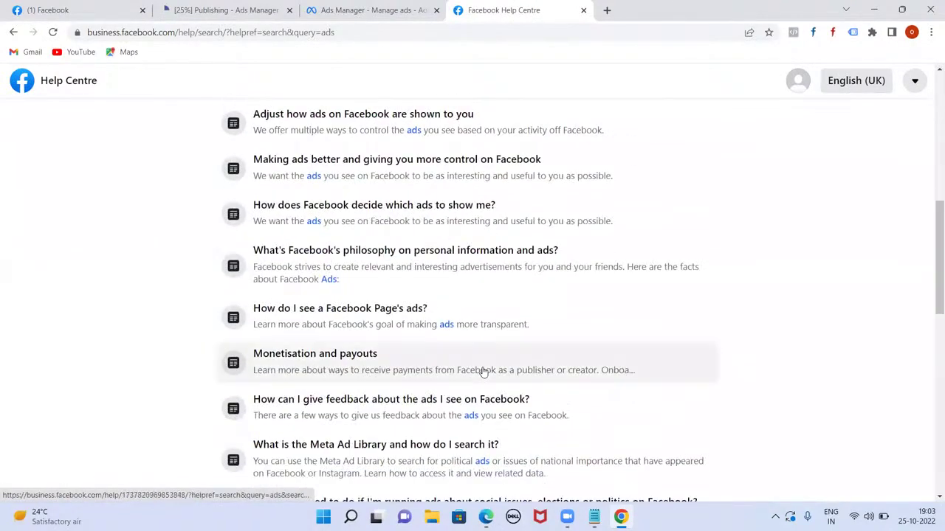
click(369, 313)
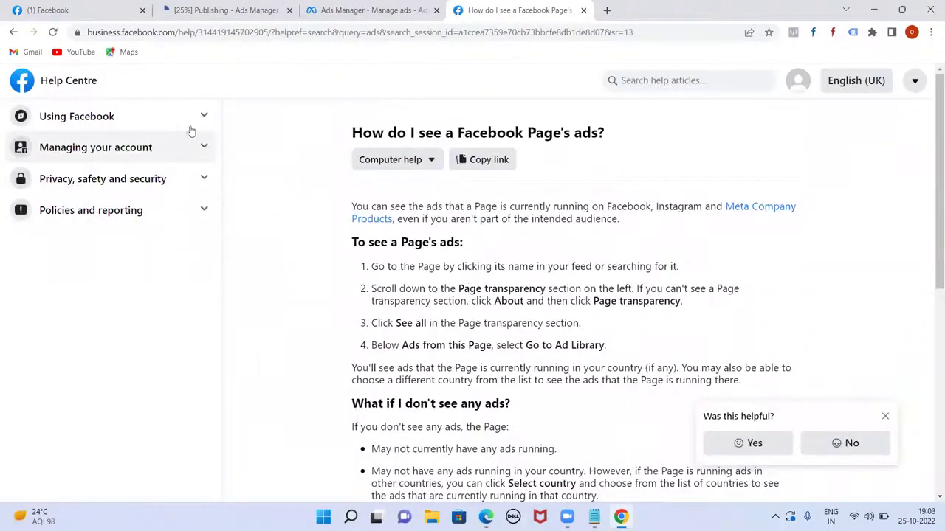
scroll(417, 338, down, 6)
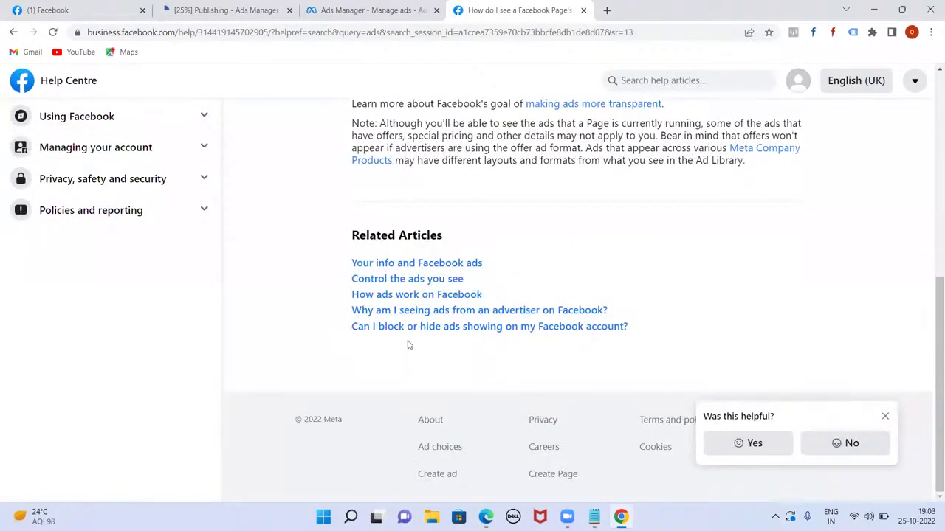
click(429, 268)
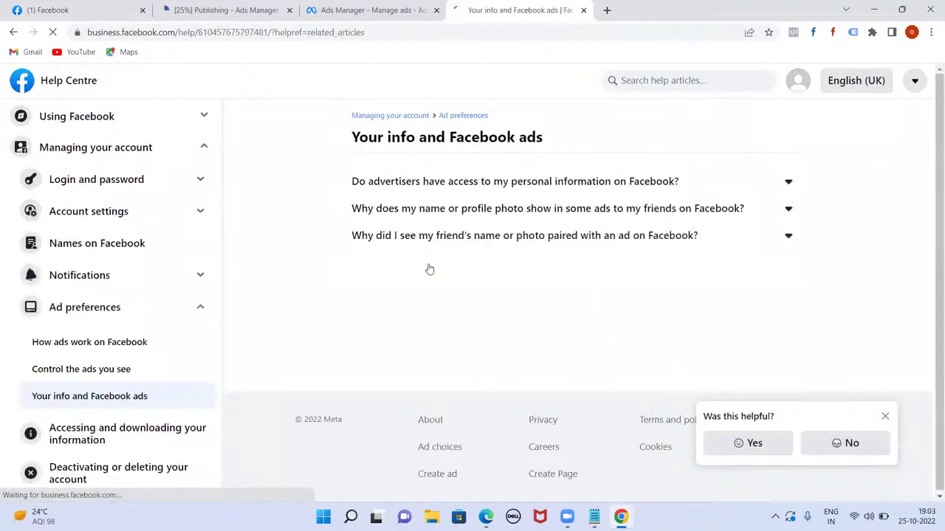